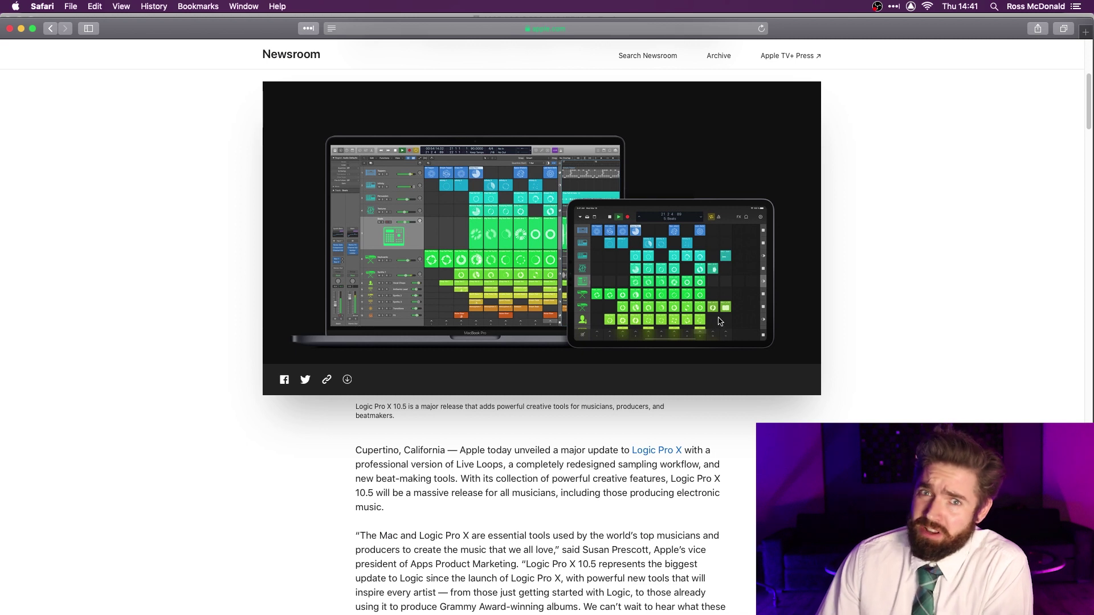
- Read the introduction and the producers' quotes in the Logic Pro X 10.5 press release
scroll(719, 322, "down", 5)
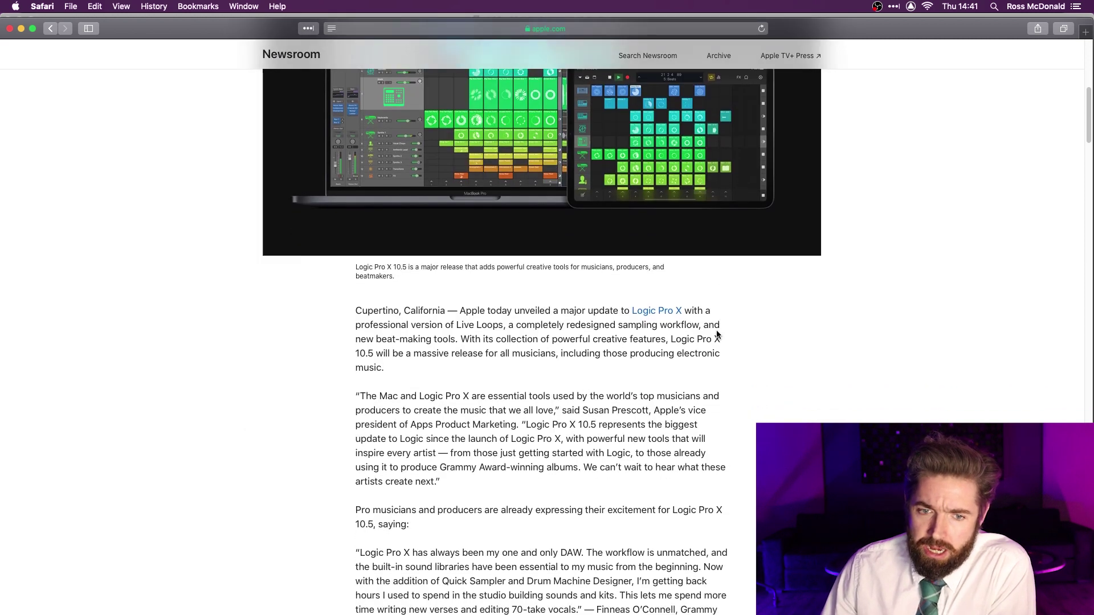
scroll(717, 335, "down", 10)
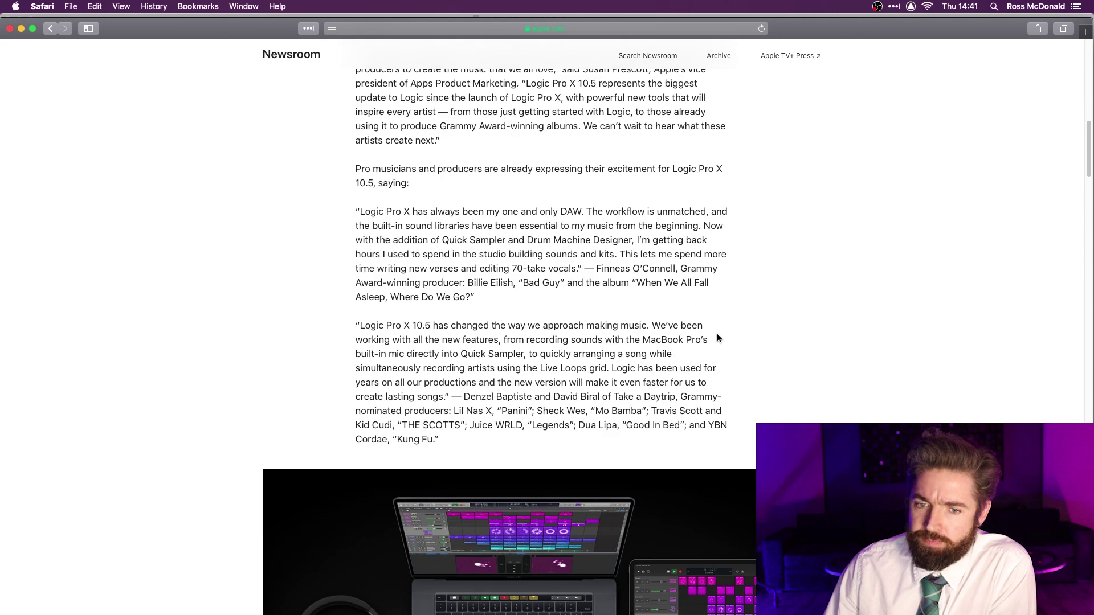
scroll(717, 338, "down", 8)
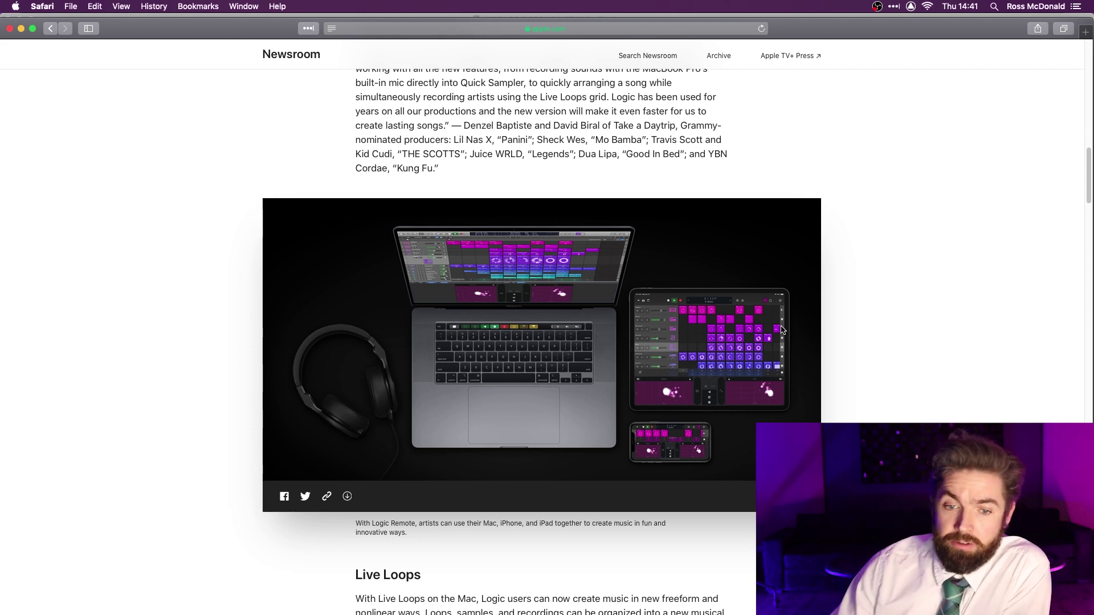
- Read the Live Loops section of the press release, including the paragraph on Remix FX and Logic Remote
scroll(833, 312, "down", 8)
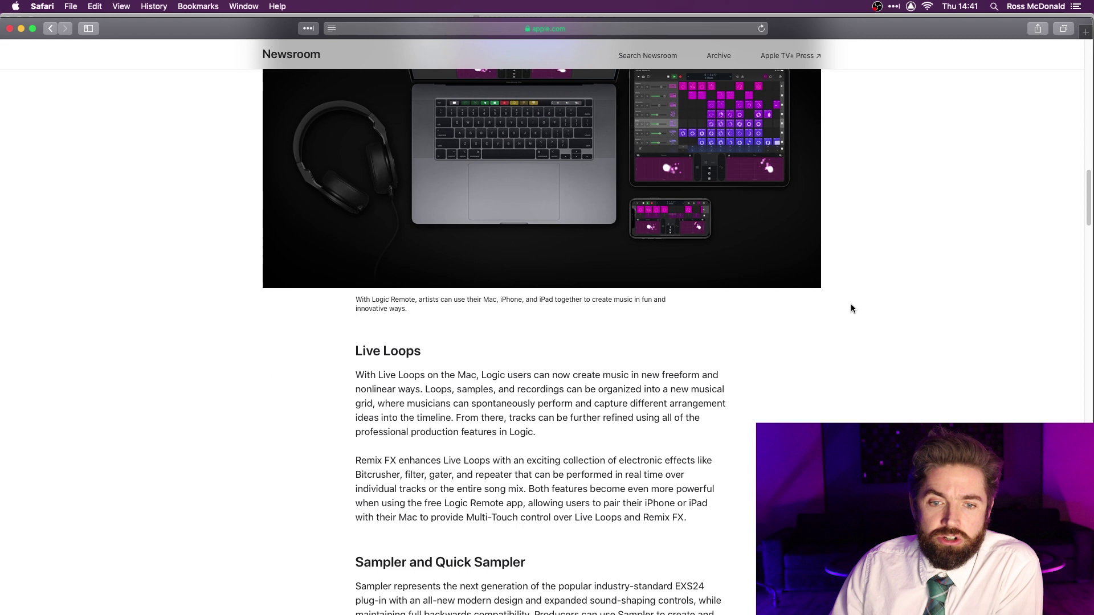
scroll(851, 308, "down", 1)
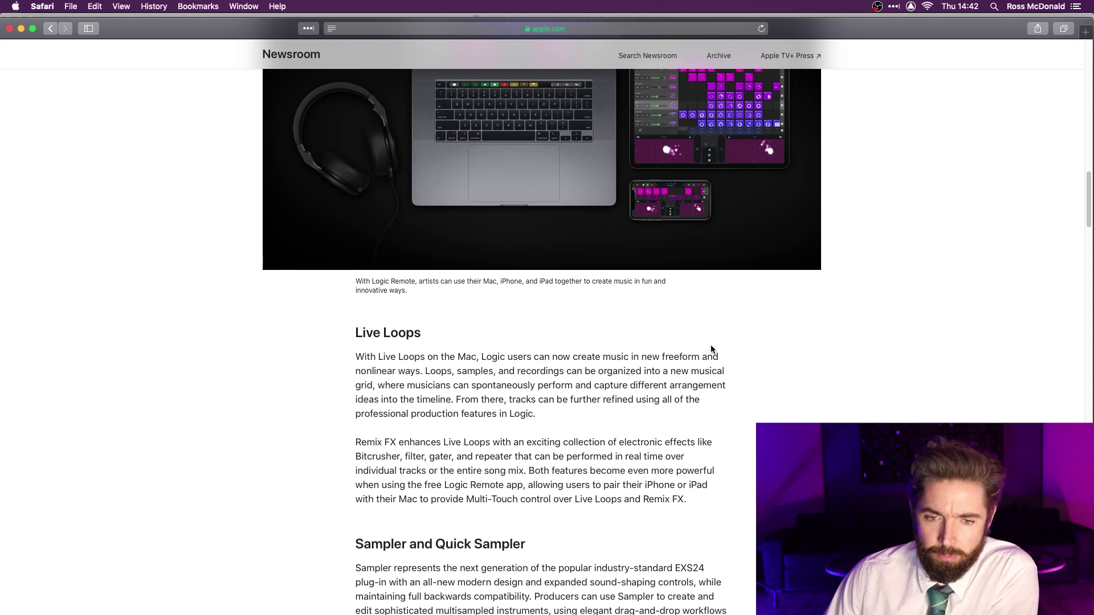
scroll(710, 348, "down", 2)
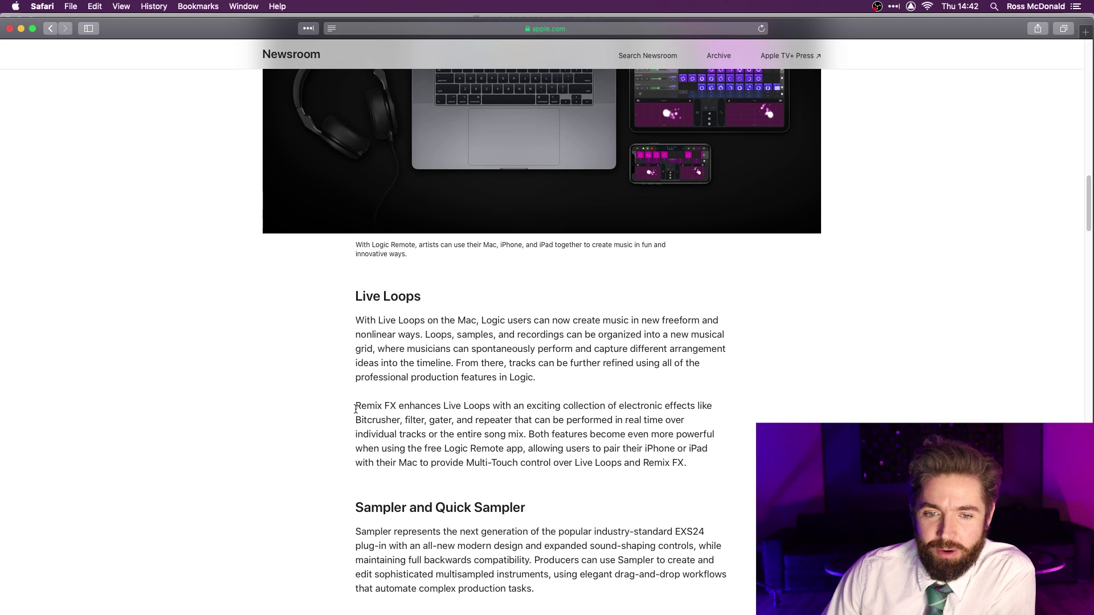
scroll(608, 381, "down", 1)
scroll(608, 380, "down", 1)
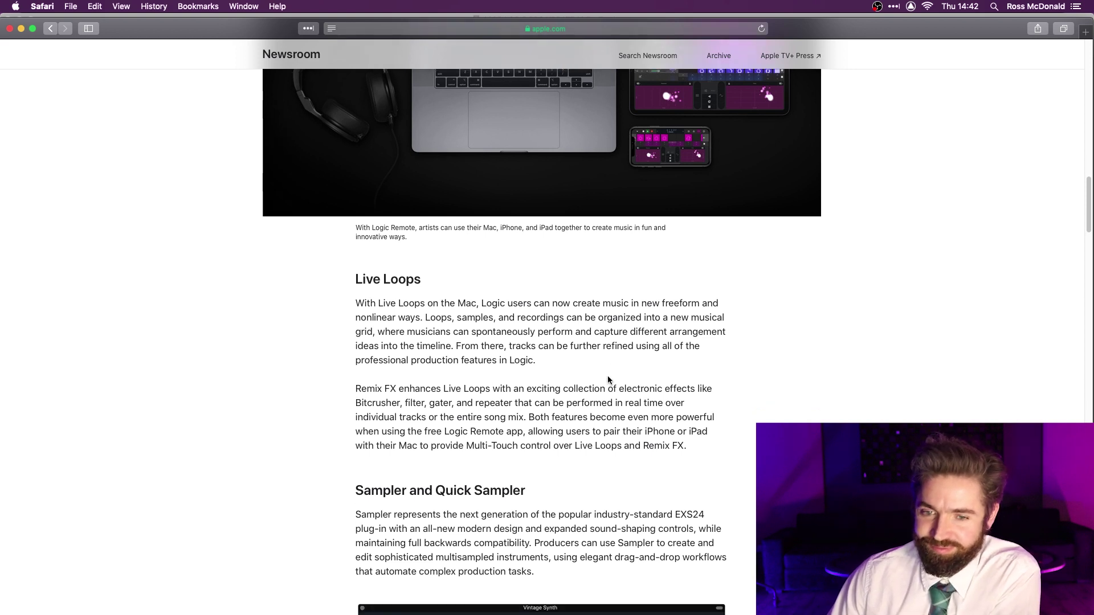
scroll(602, 375, "down", 1)
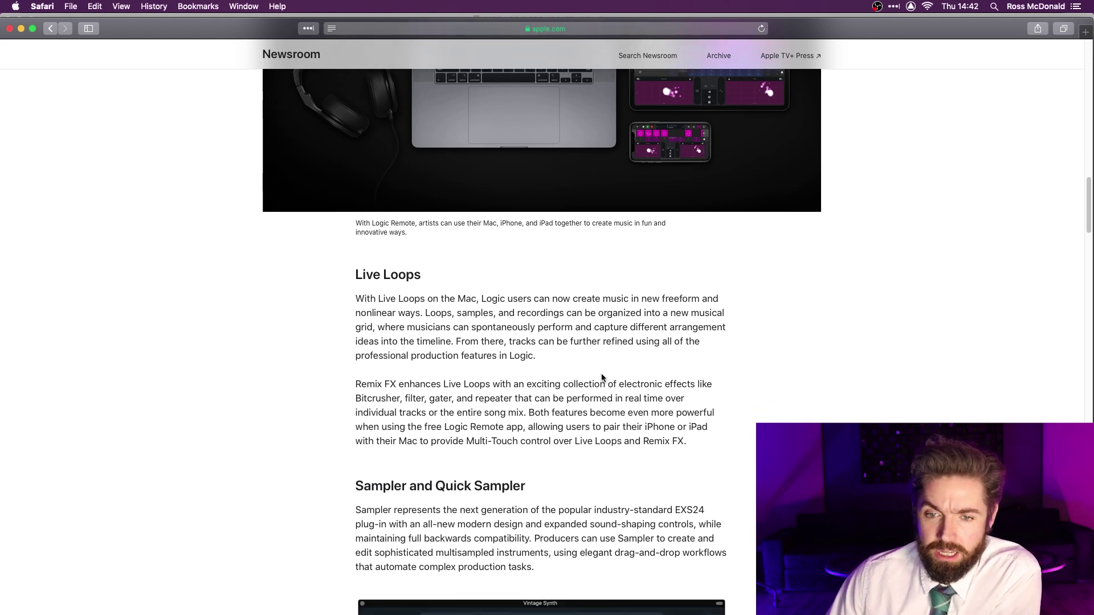
scroll(601, 376, "down", 1)
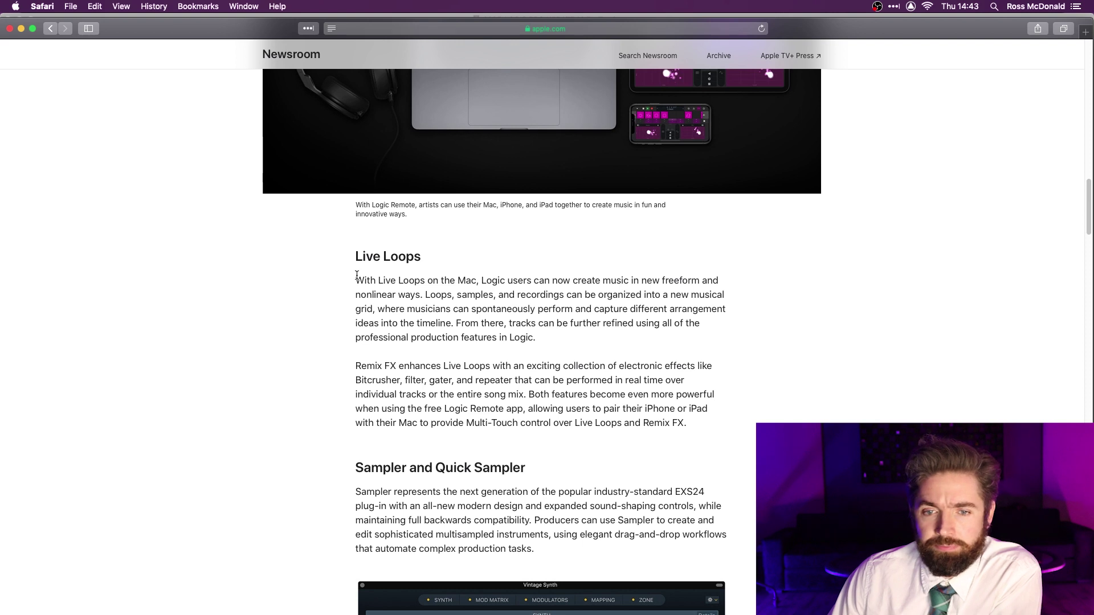
scroll(357, 277, "down", 1)
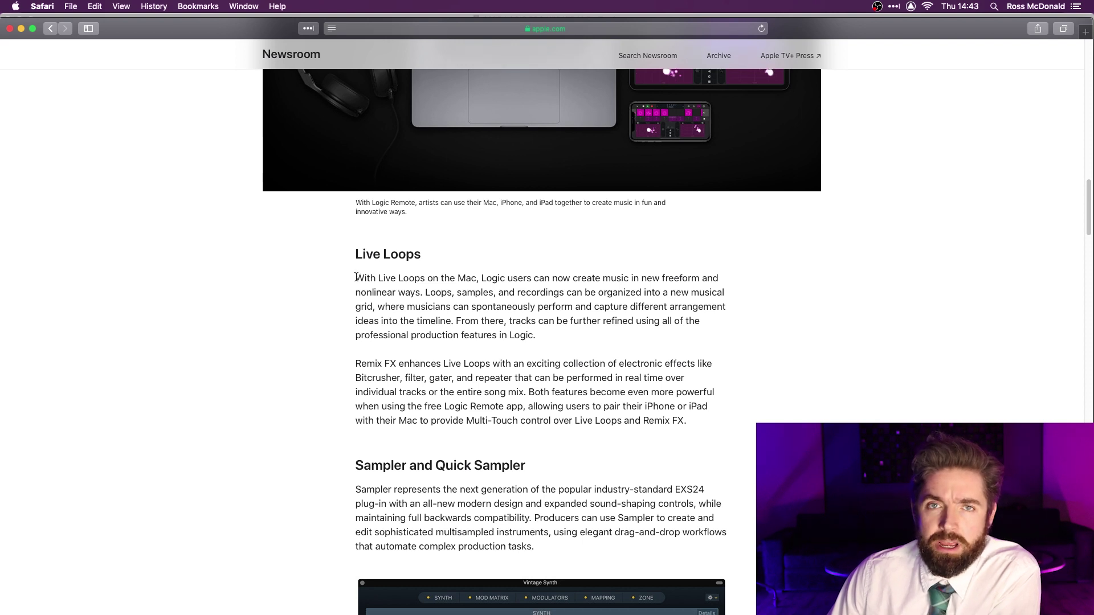
- Read the paragraph introducing Sampler under the Sampler and Quick Sampler heading
scroll(357, 277, "down", 5)
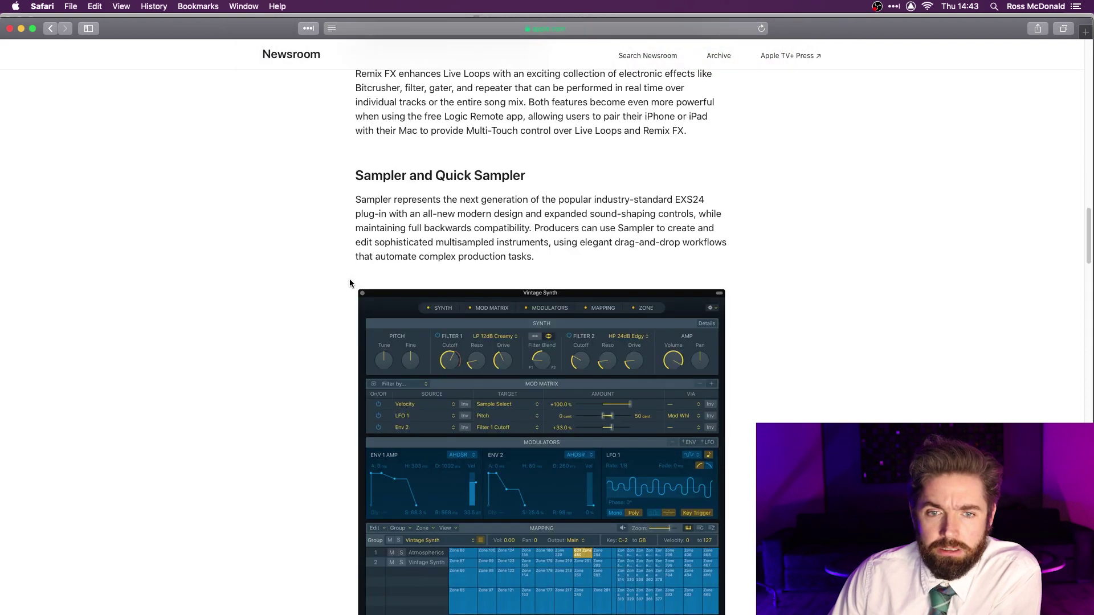
scroll(350, 283, "down", 1)
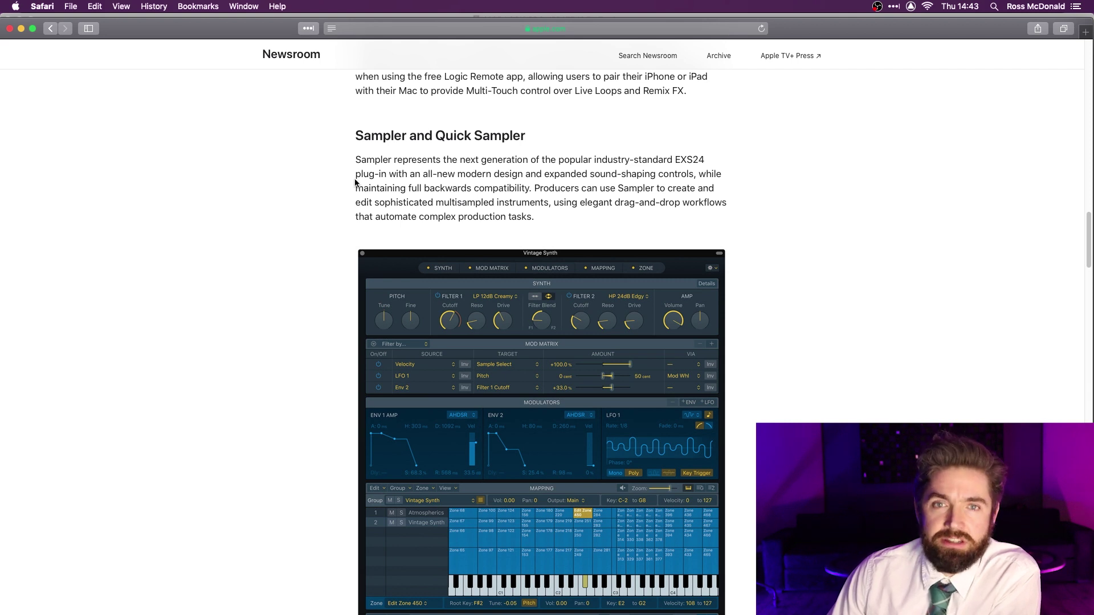
scroll(355, 174, "down", 1)
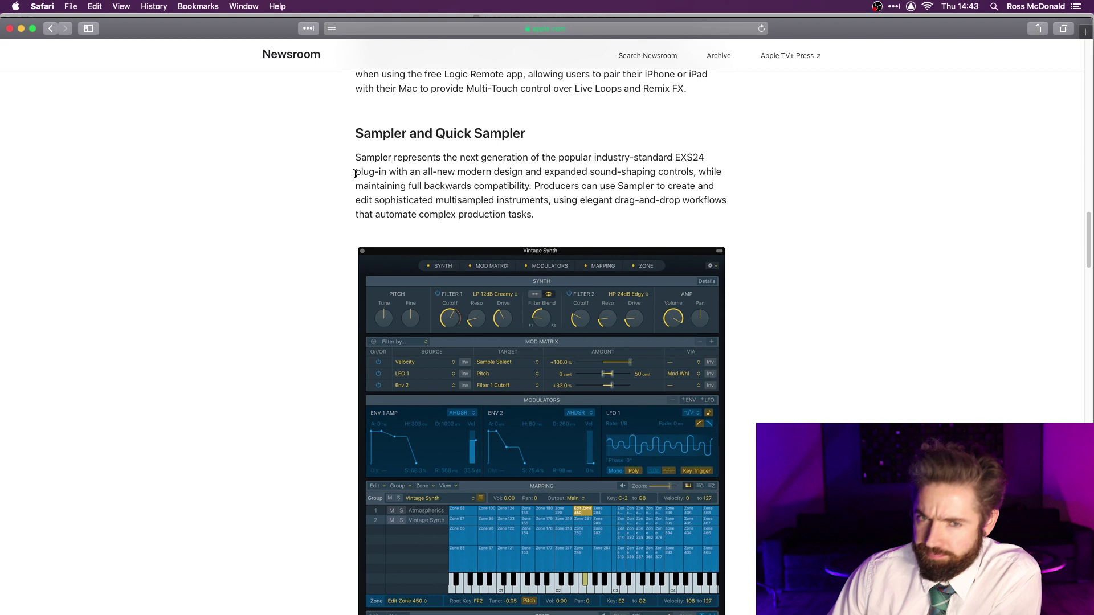
scroll(355, 175, "down", 1)
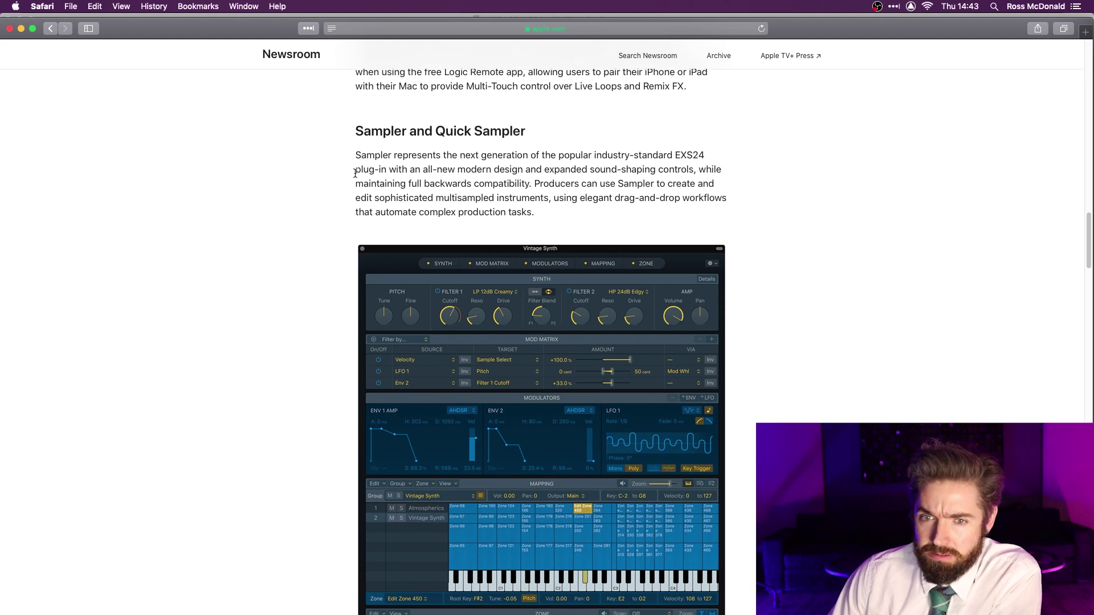
scroll(355, 173, "down", 1)
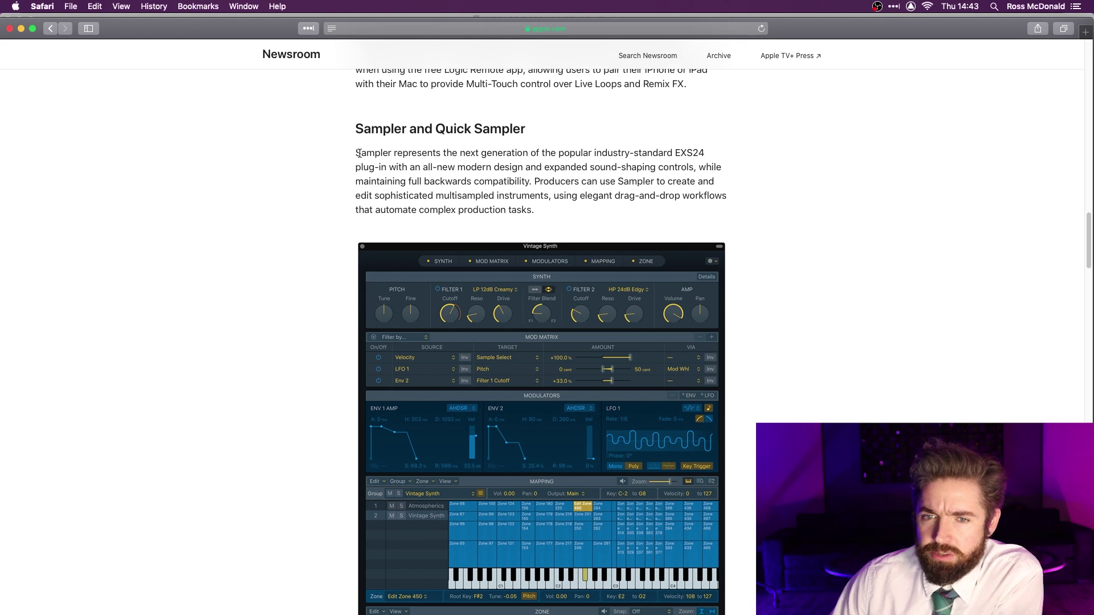
scroll(353, 165, "down", 1)
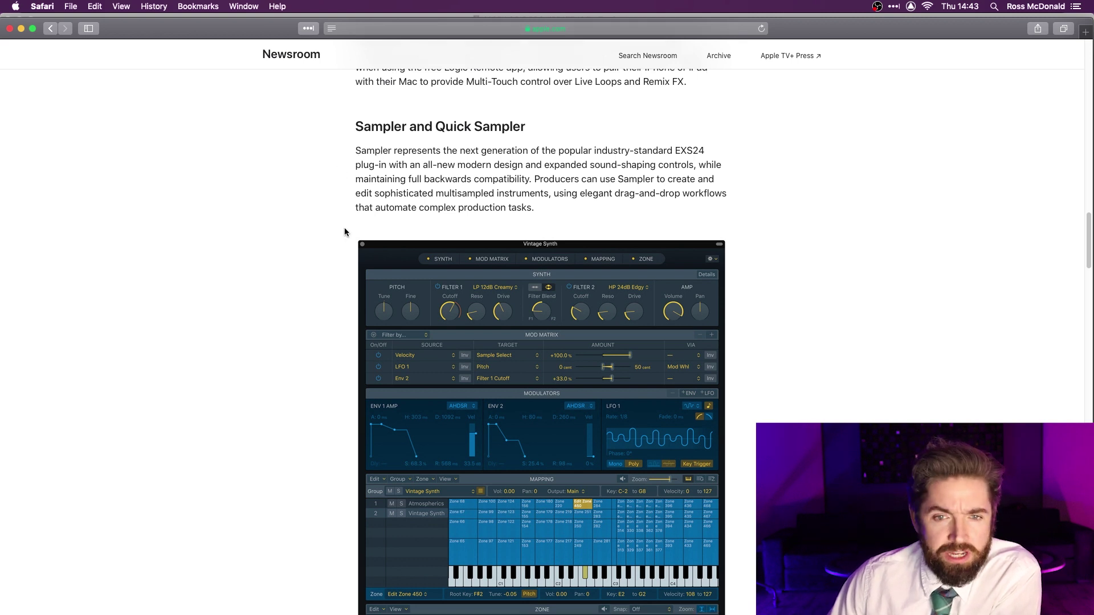
- Examine the Sampler interface image, from its synth and modulation sections down to the zone waveform
scroll(352, 212, "down", 2)
scroll(352, 212, "down", 10)
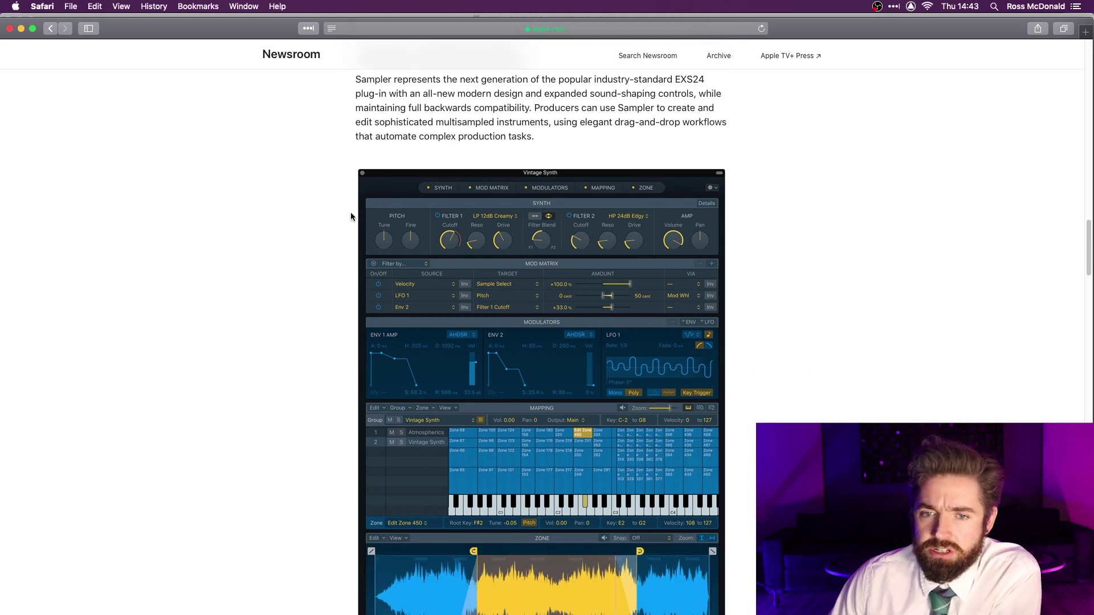
scroll(352, 215, "down", 4)
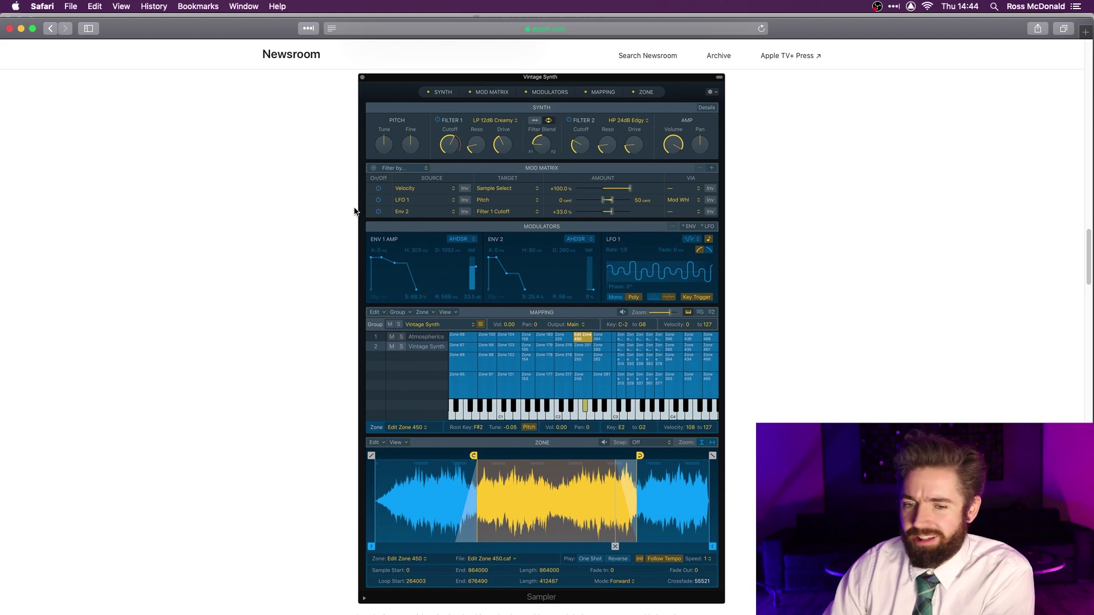
scroll(105, 300, "down", 2)
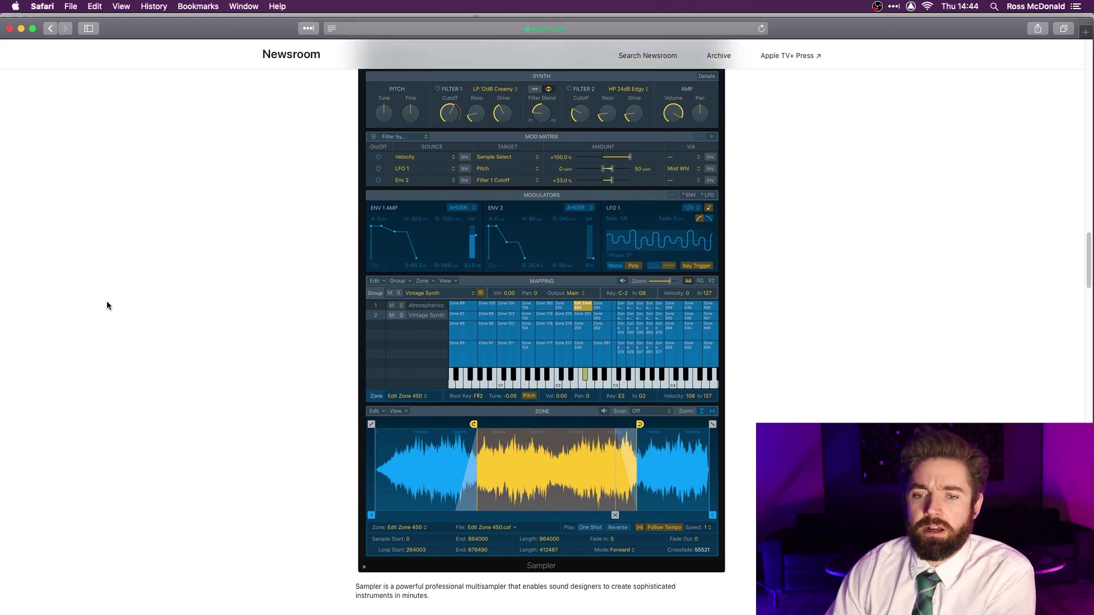
scroll(108, 304, "down", 5)
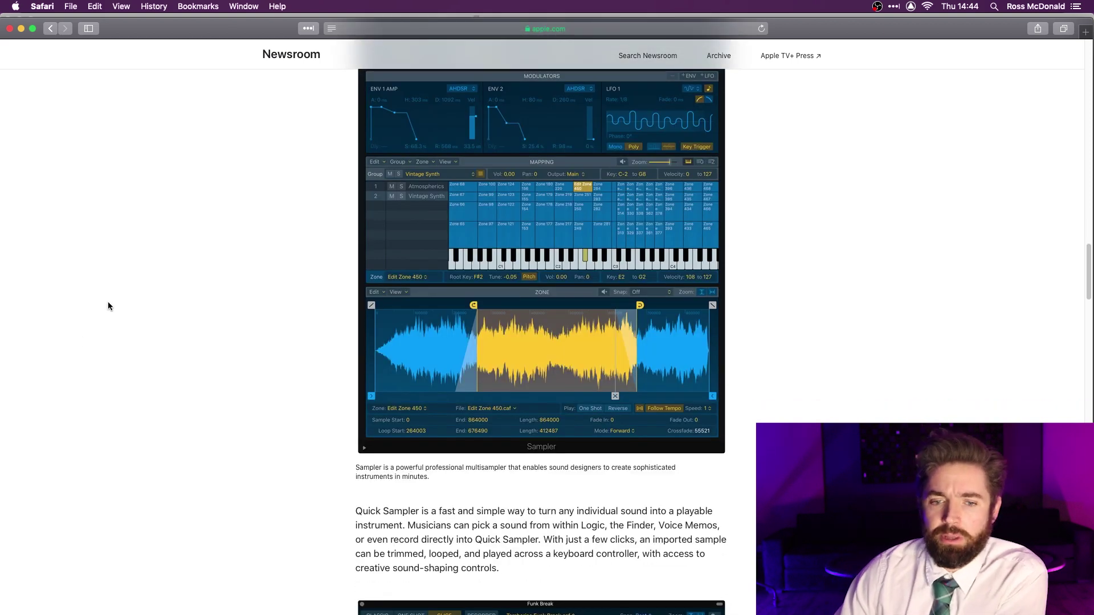
scroll(108, 307, "down", 4)
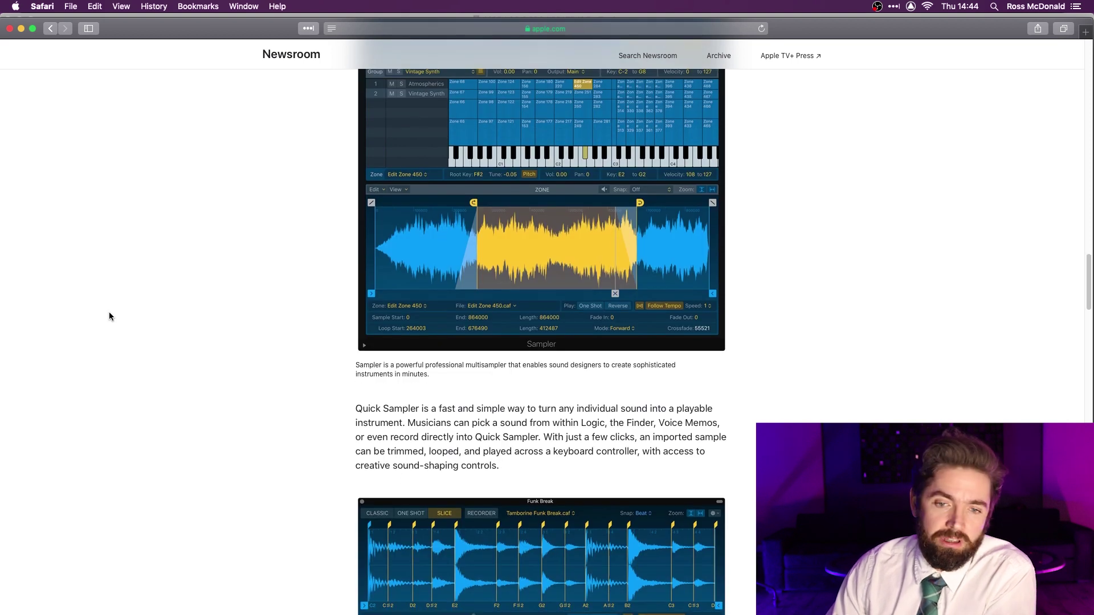
scroll(109, 310, "up", 10)
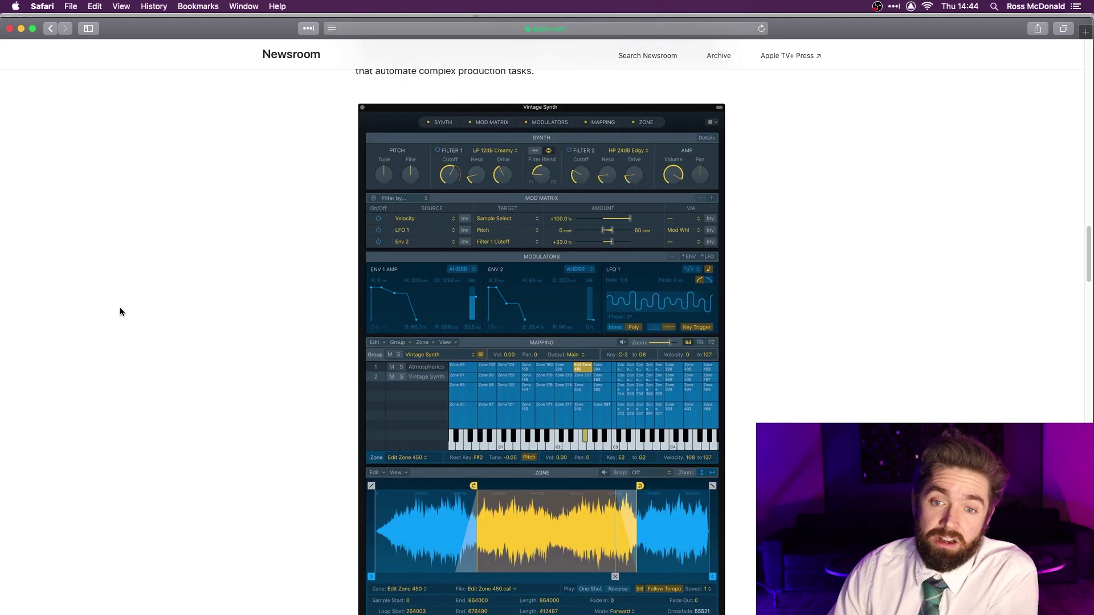
- Read the Quick Sampler paragraph and examine the image of its interface in Slice mode
scroll(121, 310, "down", 13)
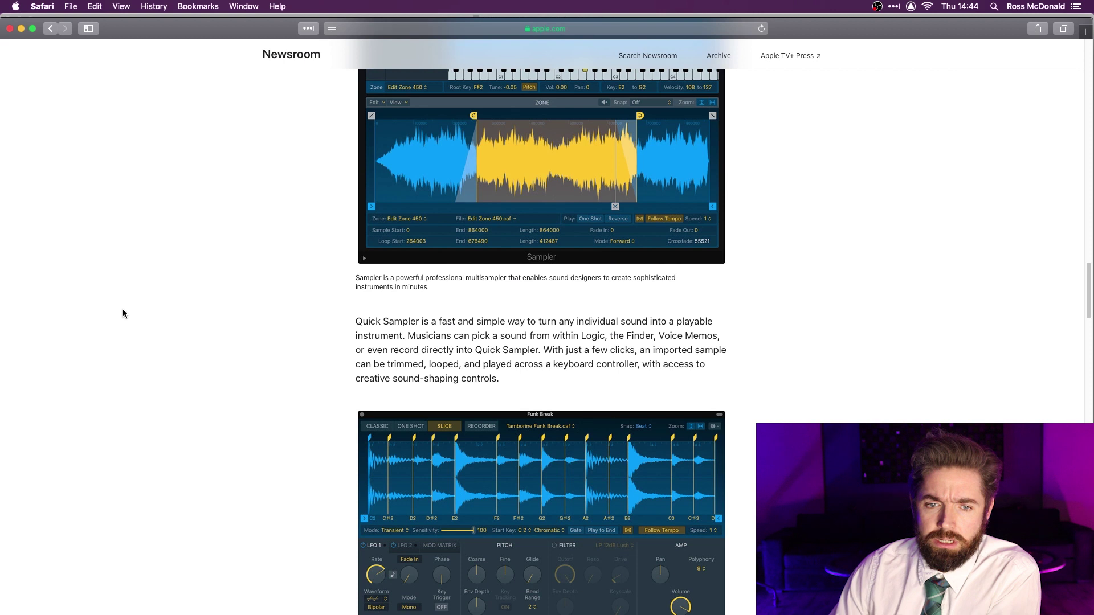
scroll(123, 314, "down", 2)
scroll(123, 313, "down", 2)
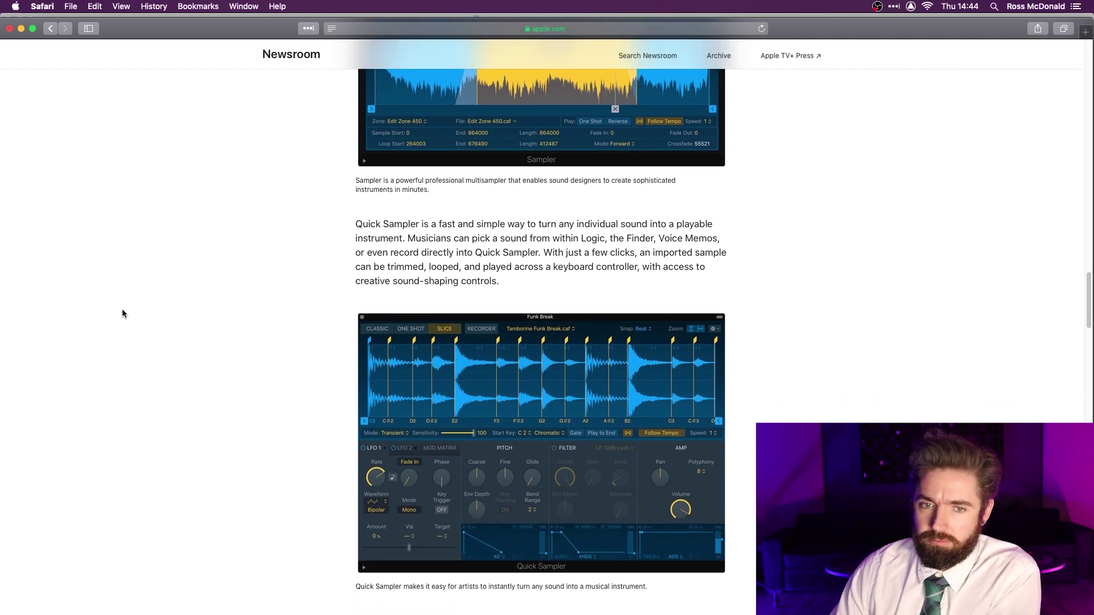
scroll(126, 310, "down", 1)
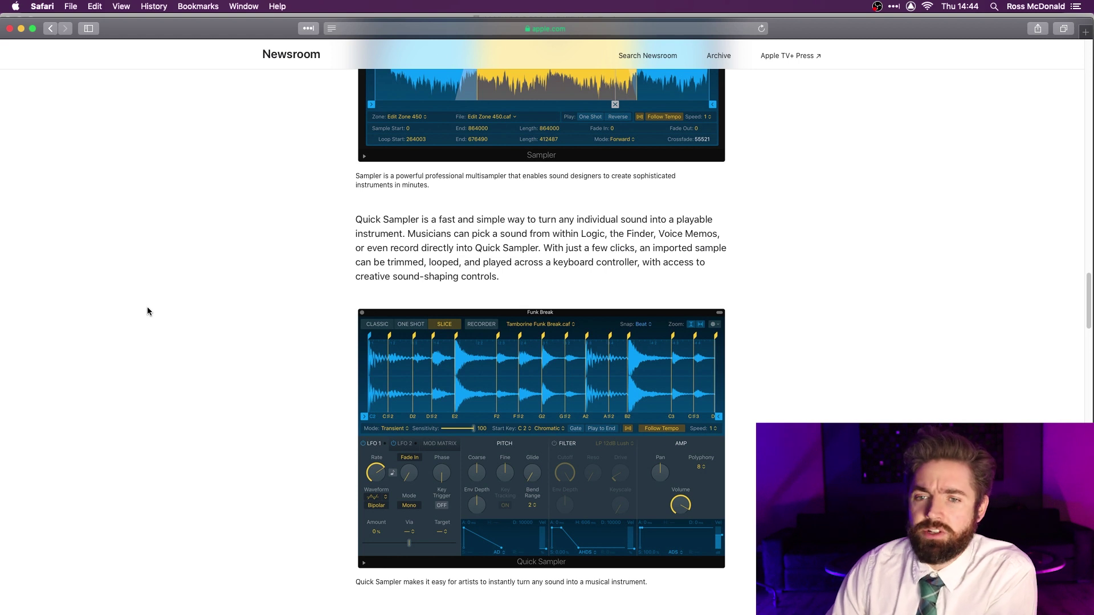
scroll(146, 311, "down", 1)
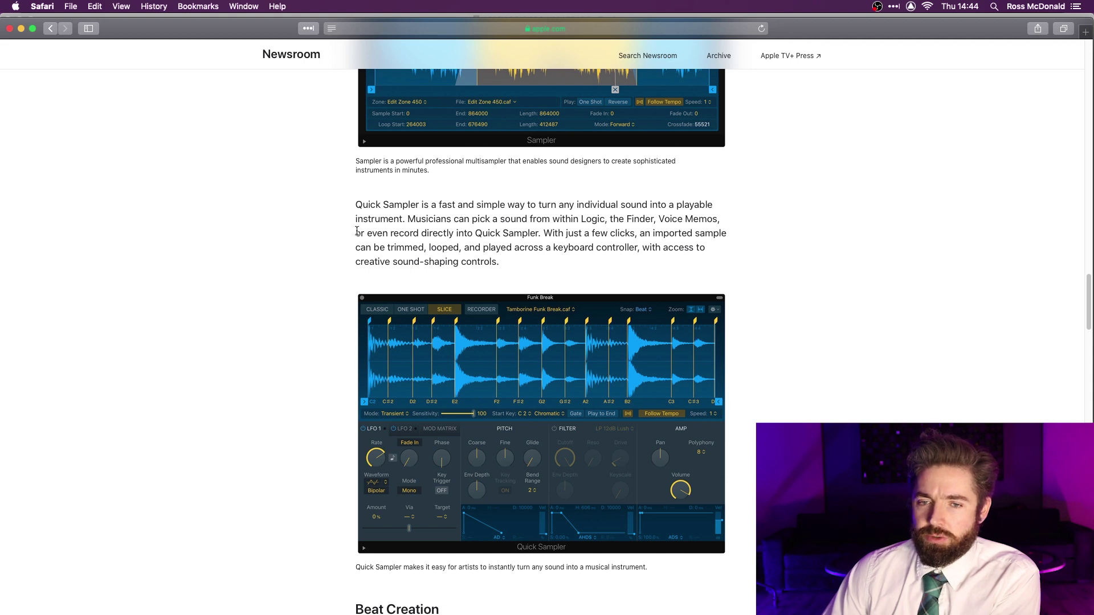
scroll(363, 226, "down", 1)
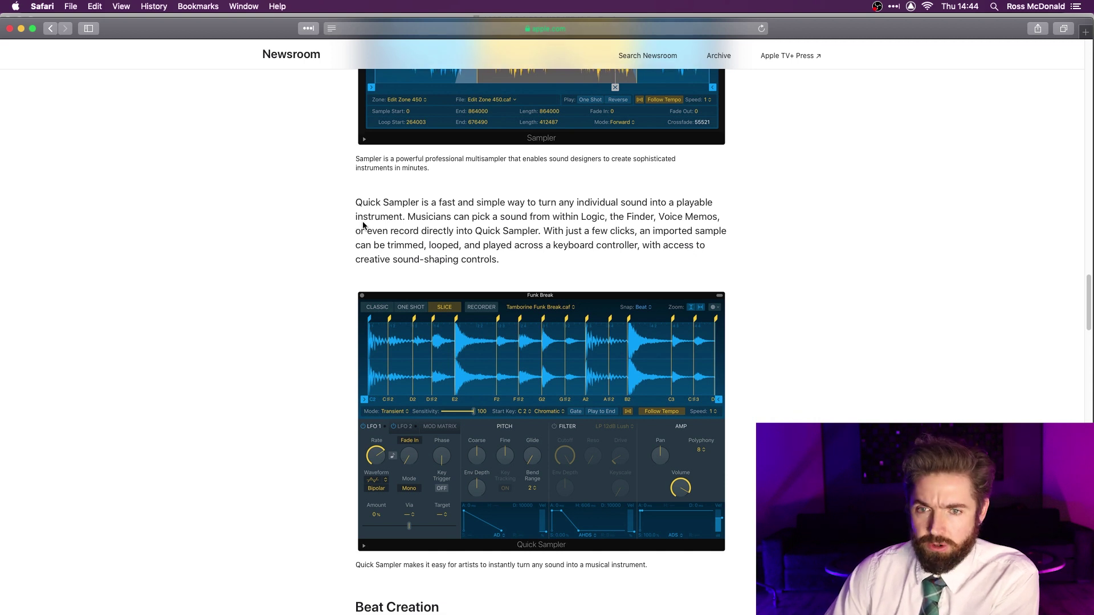
scroll(363, 223, "down", 2)
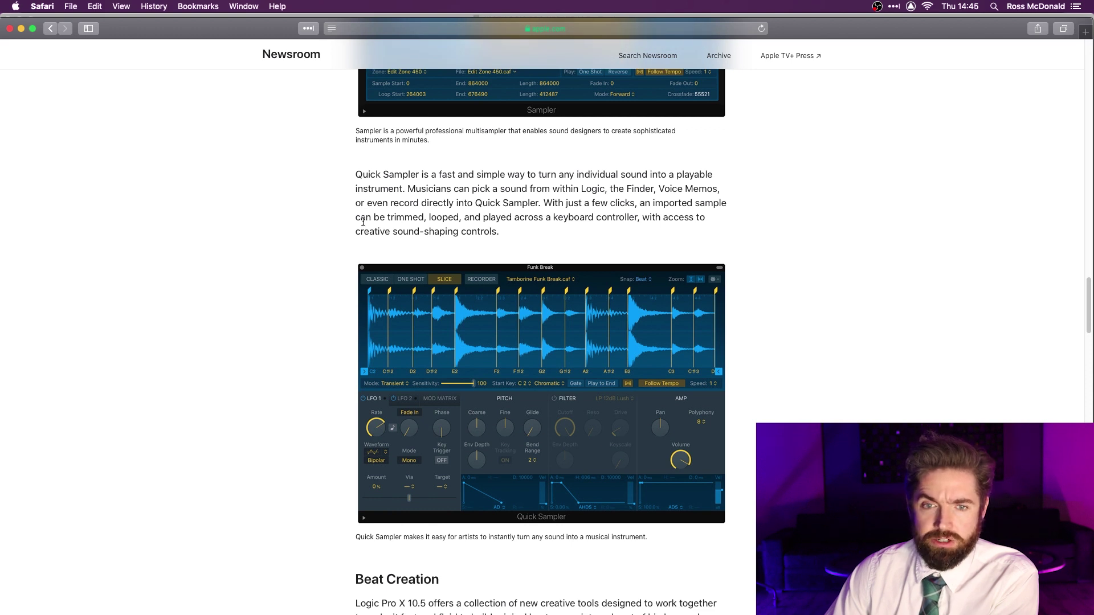
scroll(363, 223, "down", 1)
scroll(363, 224, "down", 2)
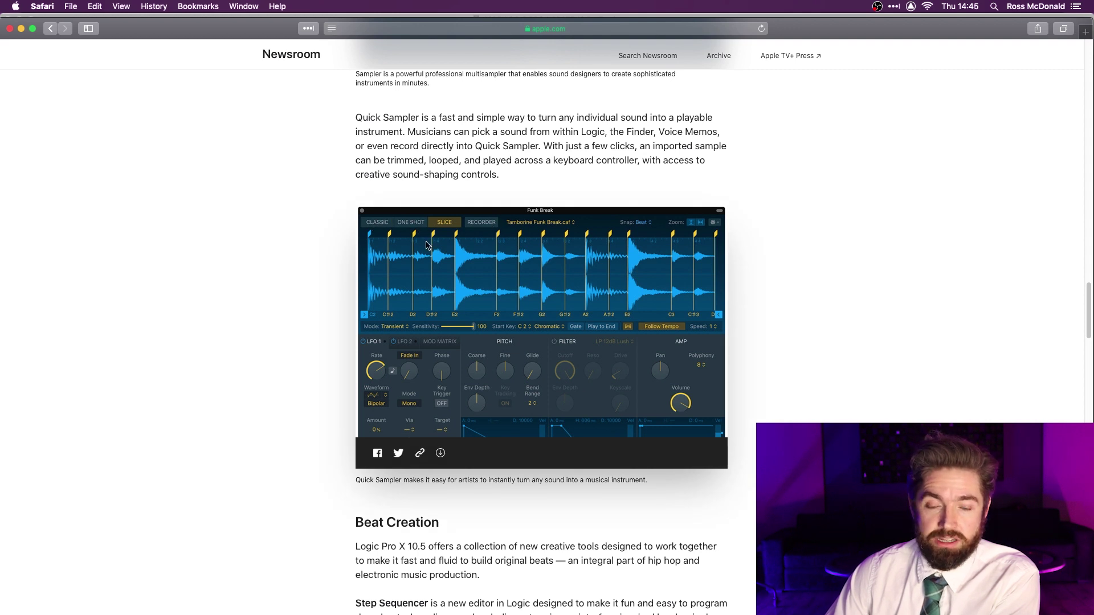
- Read the Beat Creation section, highlight the phrase about Step Sequencer's pattern-based style, and view the Step Sequencer image
scroll(331, 485, "down", 5)
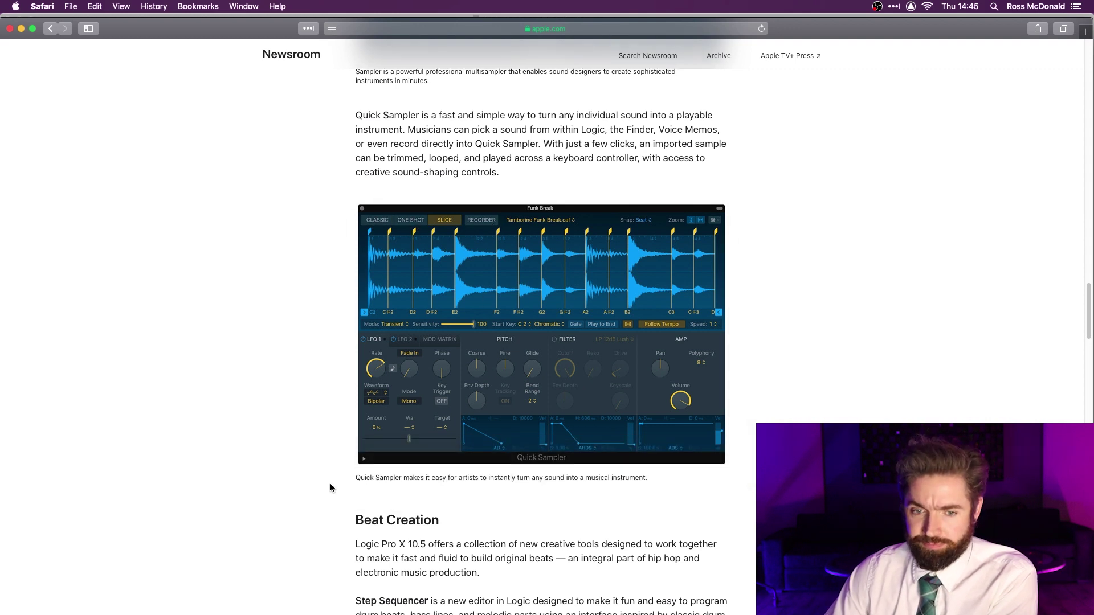
scroll(332, 482, "down", 3)
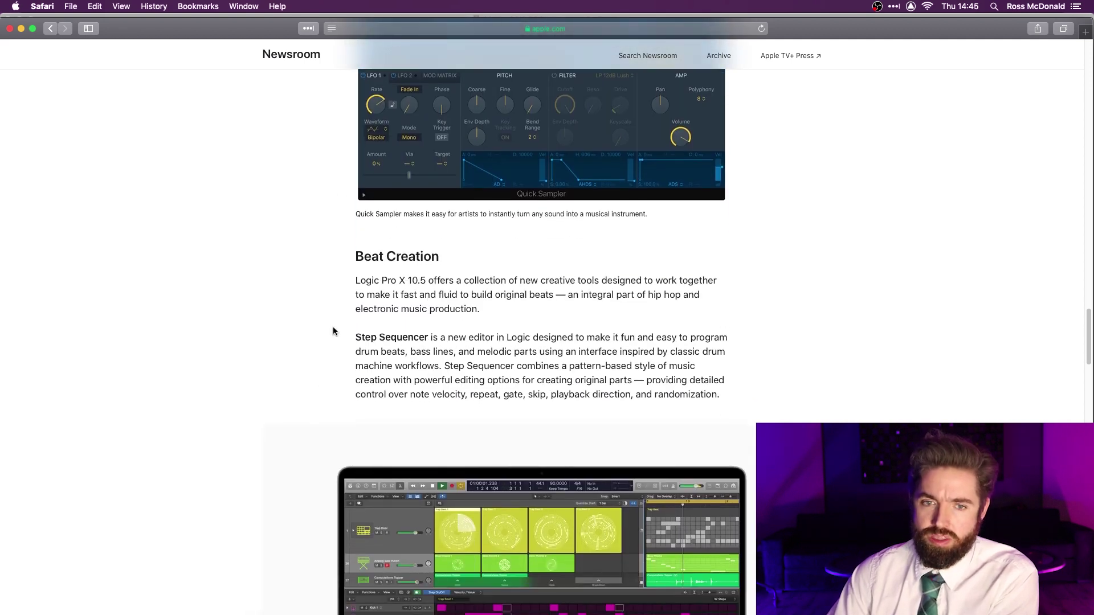
scroll(365, 287, "down", 1)
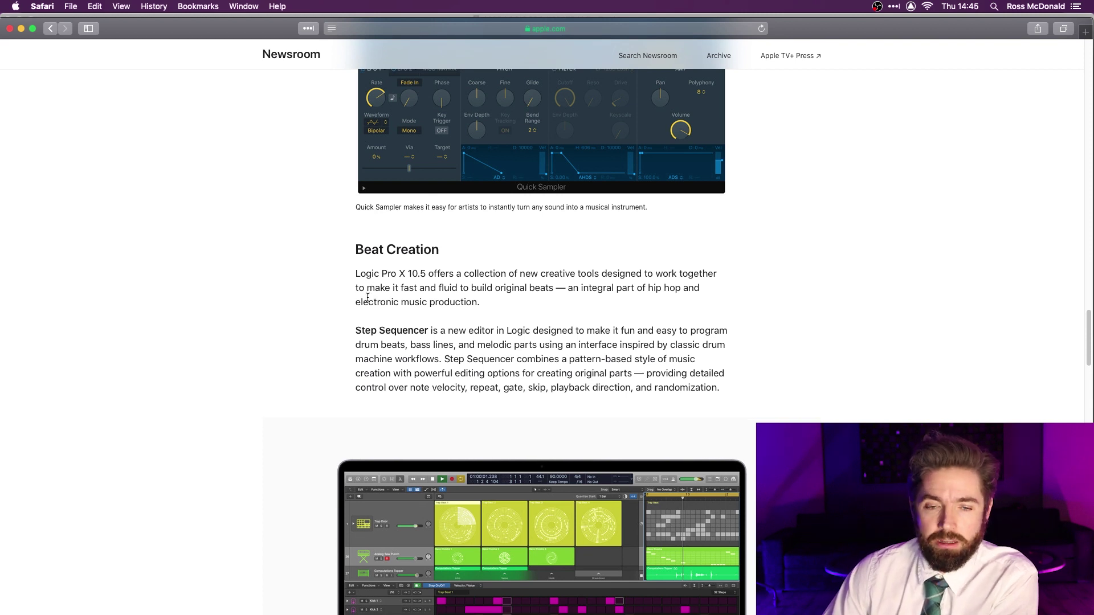
scroll(368, 298, "down", 5)
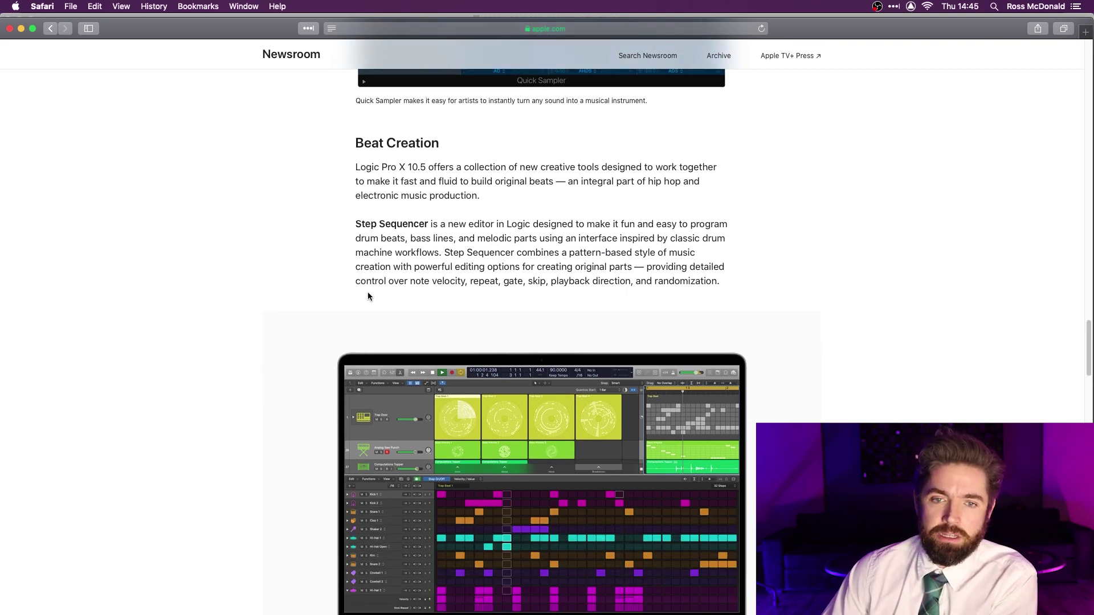
scroll(385, 234, "down", 2)
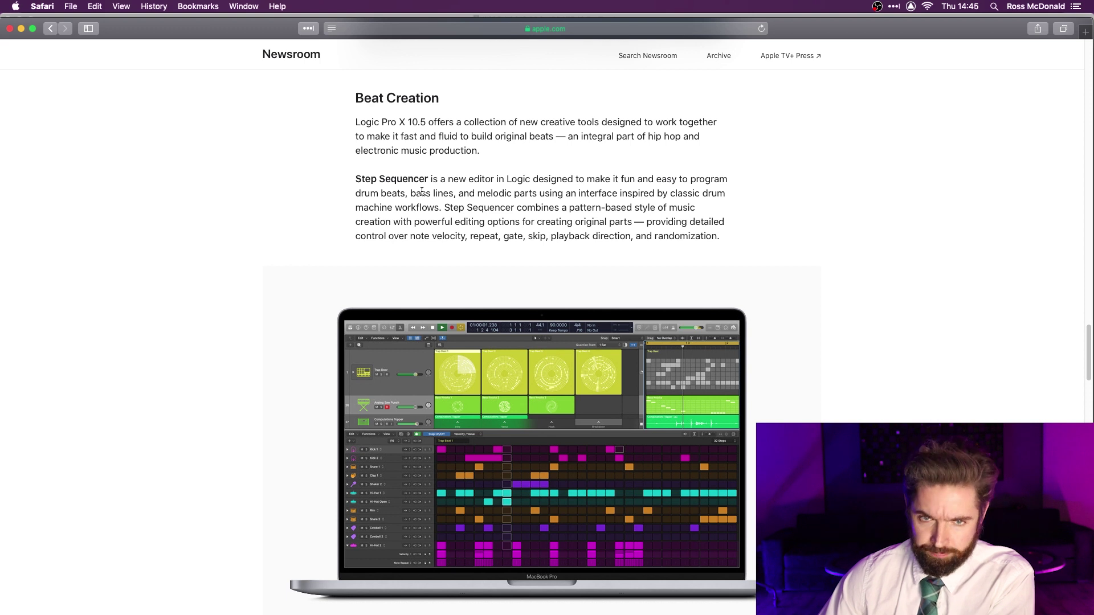
left_click_drag(446, 208, 649, 205)
scroll(649, 205, "down", 5)
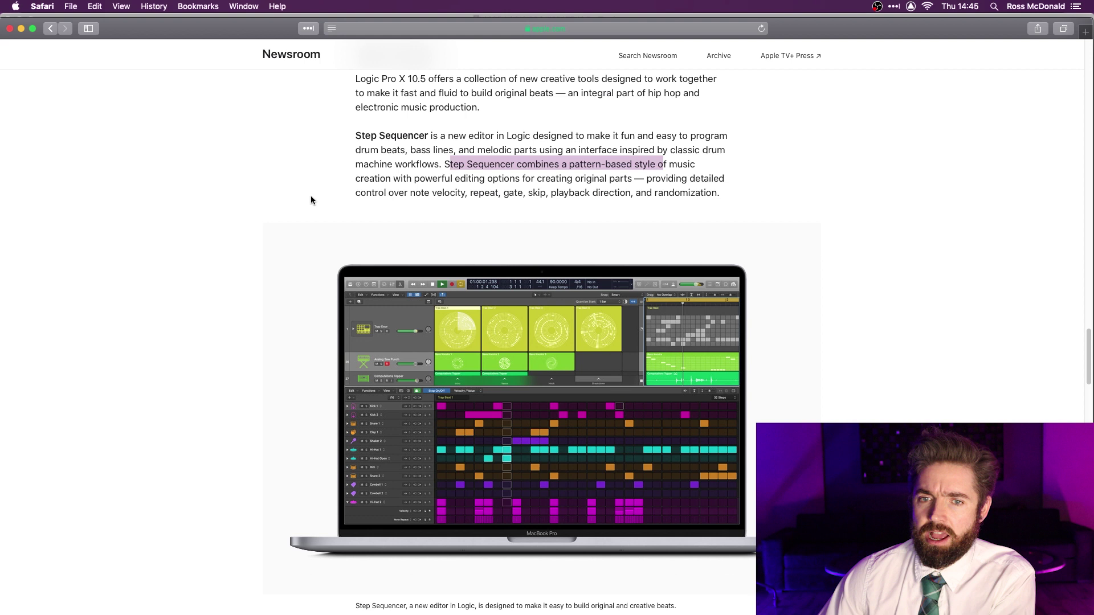
- Read the Drum Synth and Drum Machine Designer paragraphs and examine the Drum Machine Designer image
scroll(479, 238, "down", 10)
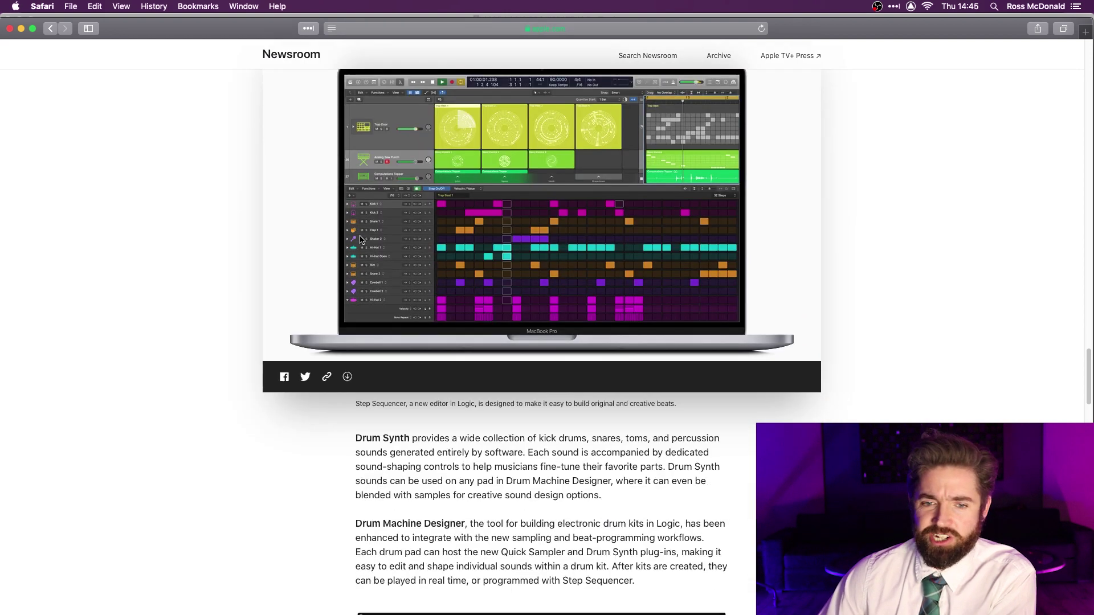
scroll(478, 238, "down", 8)
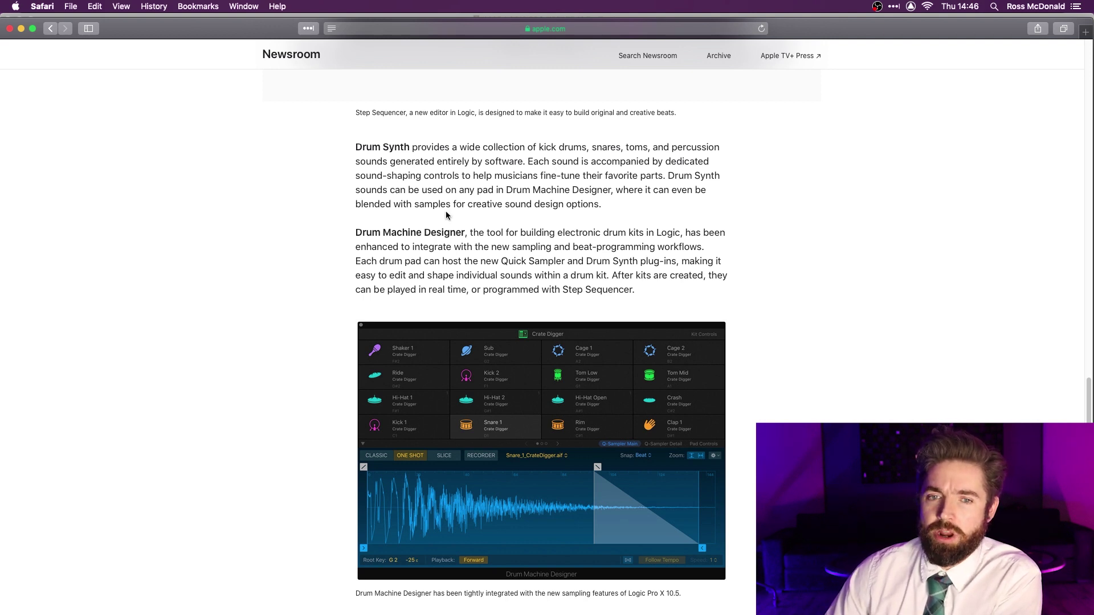
scroll(422, 217, "down", 1)
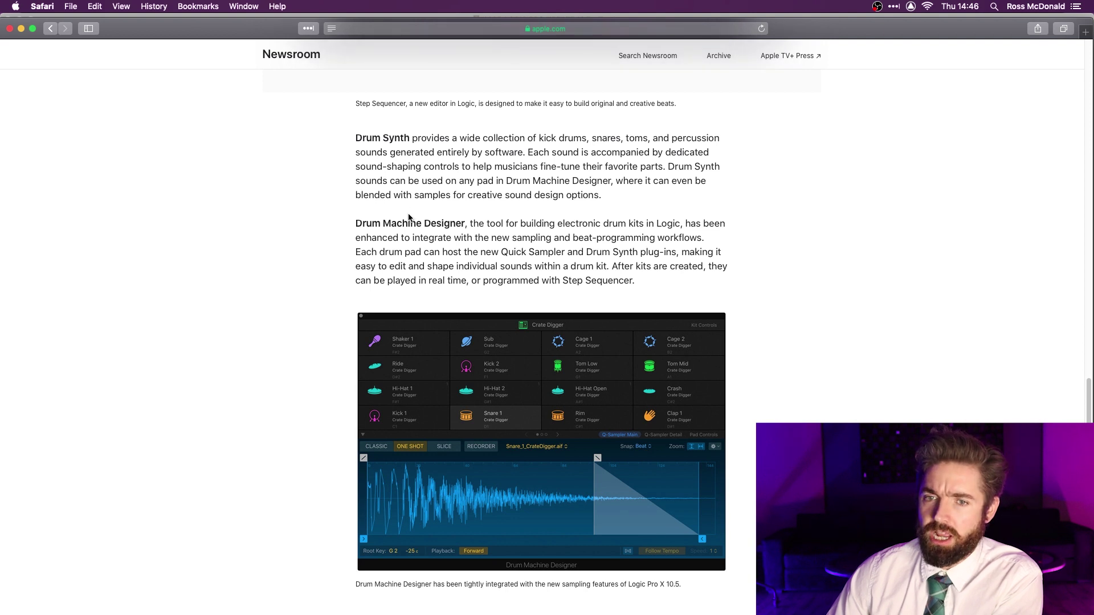
scroll(408, 218, "down", 1)
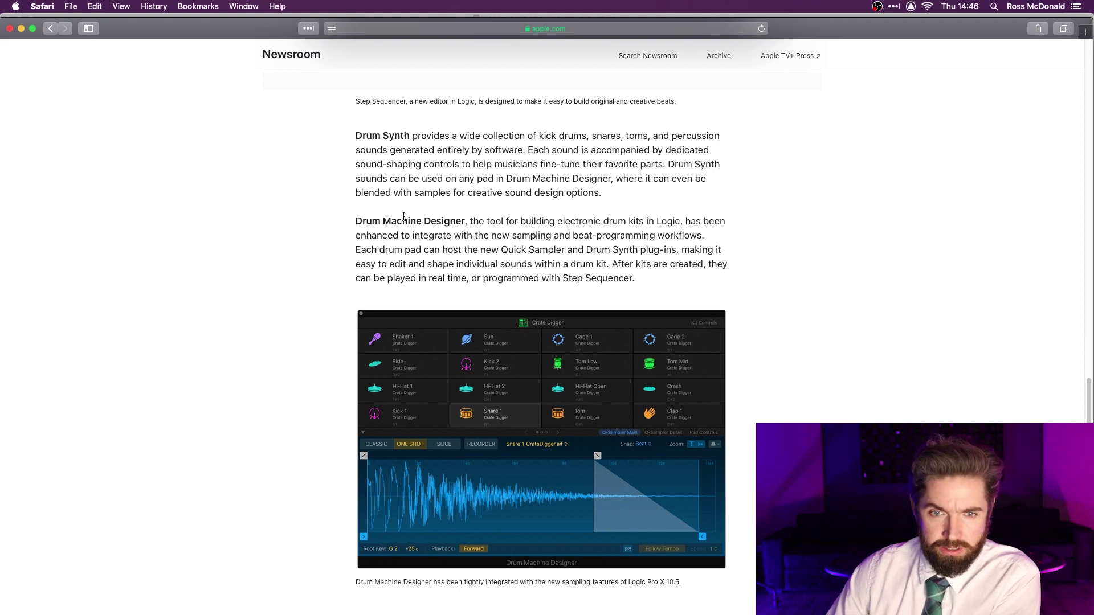
scroll(404, 217, "down", 1)
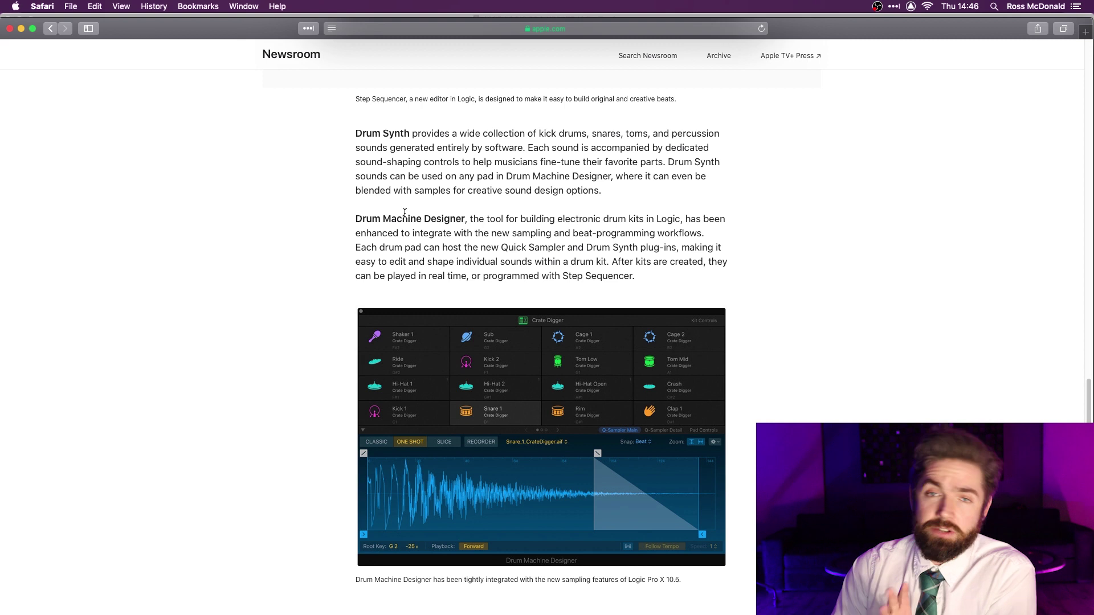
scroll(340, 200, "down", 5)
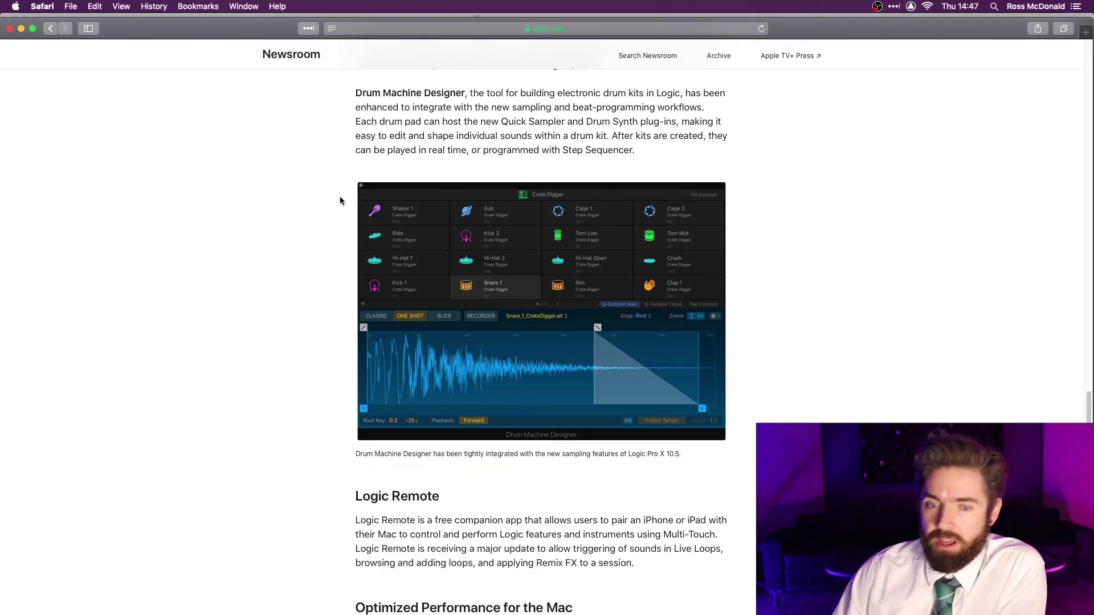
- Read the Logic Remote and Optimized Performance for the Mac sections of the press release
scroll(333, 310, "down", 2)
scroll(332, 310, "down", 8)
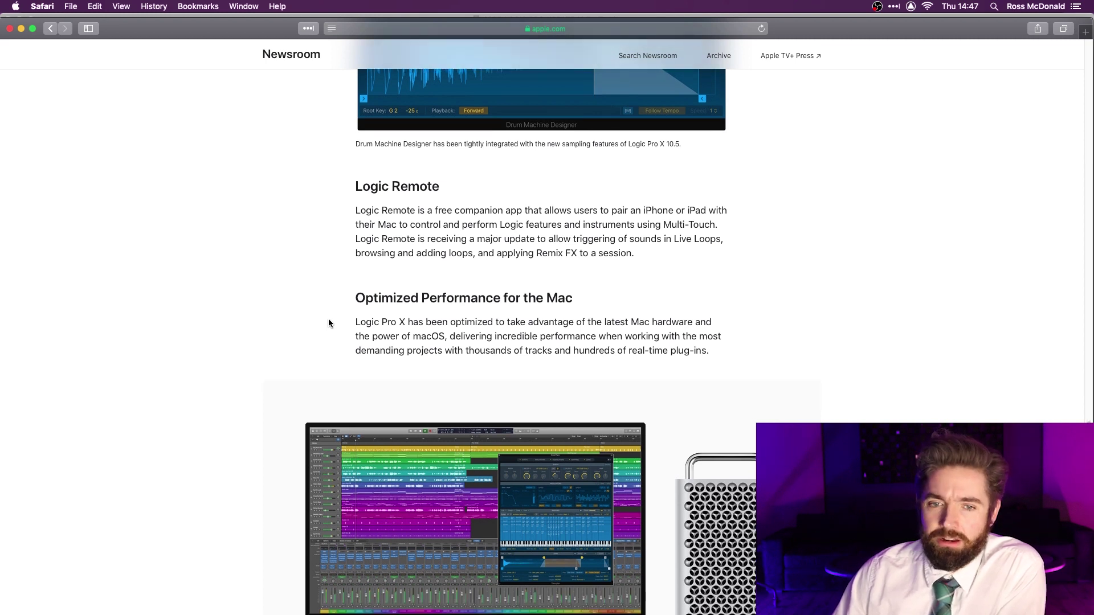
scroll(329, 323, "down", 5)
scroll(330, 319, "down", 3)
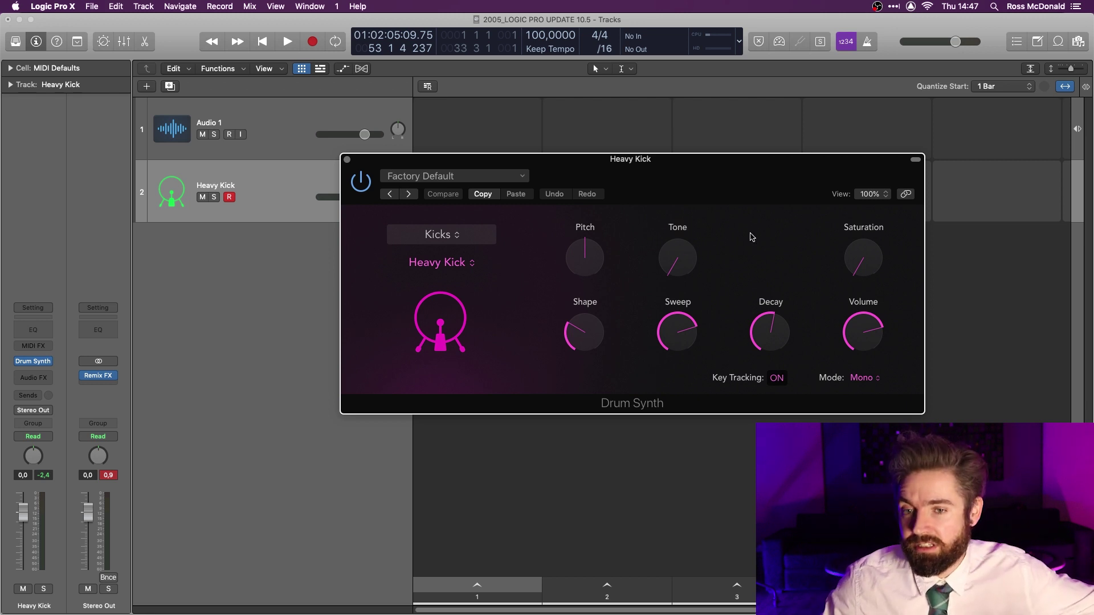
- In Logic Pro X, raise the Heavy Kick's Shape, Sweep, Decay, Saturation and Tone in Drum Synth, and lower its Pitch
left_click_drag(605, 329, 585, 256)
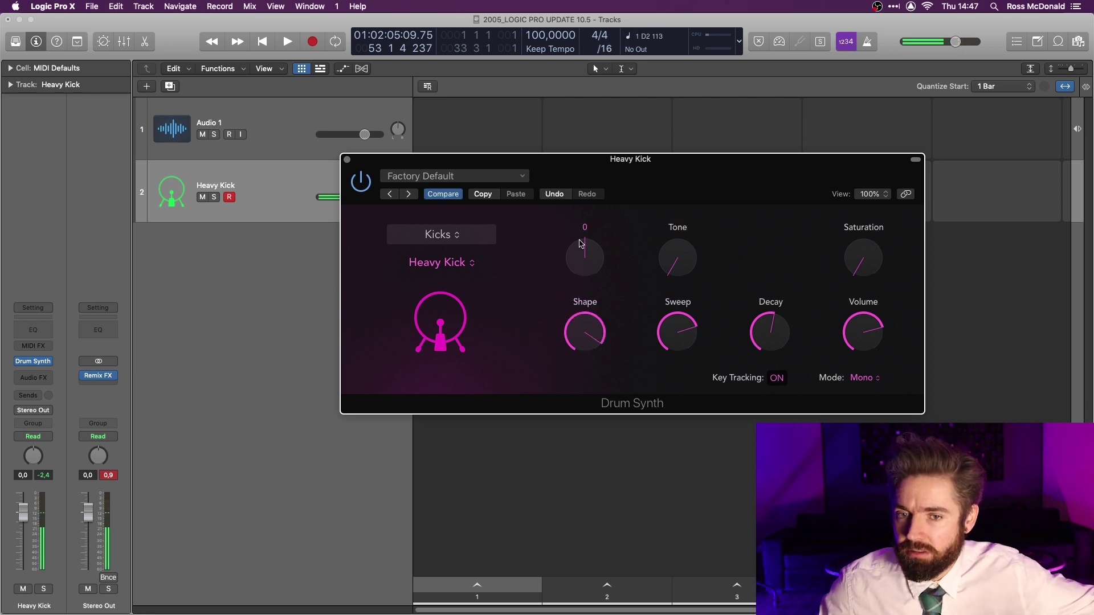
left_click_drag(678, 332, 715, 179)
left_click_drag(773, 342, 784, 307)
left_click_drag(850, 289, 867, 171)
left_click_drag(678, 259, 698, 188)
left_click_drag(581, 232, 564, 285)
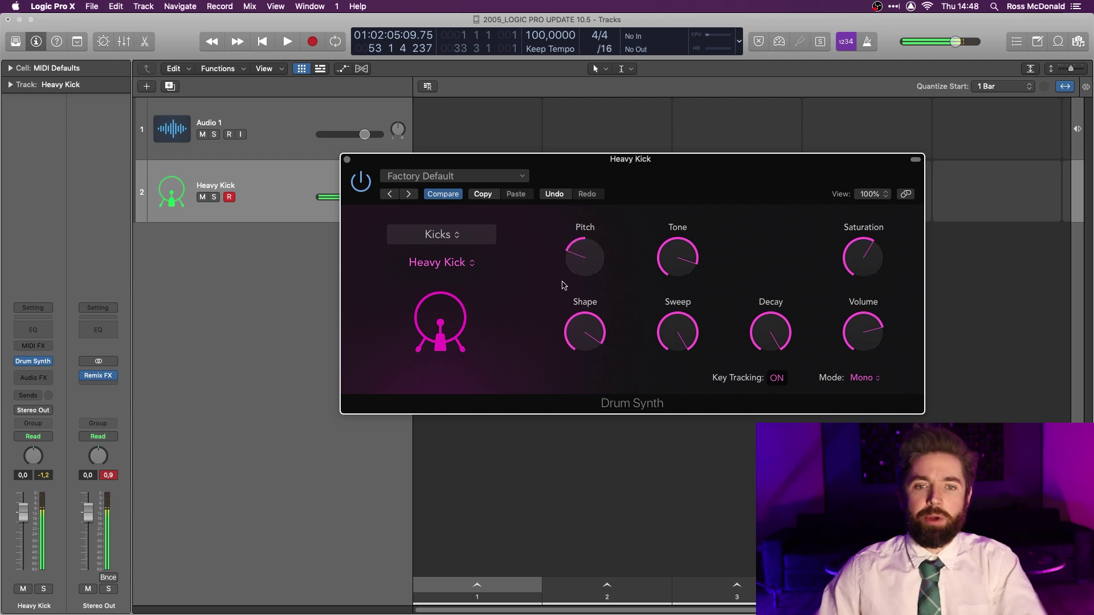
- Switch Drum Synth to the Snappy Snare from Snares and Claps, try its Pitch control, and raise Decay to maximum
left_click(468, 237)
left_click(465, 249)
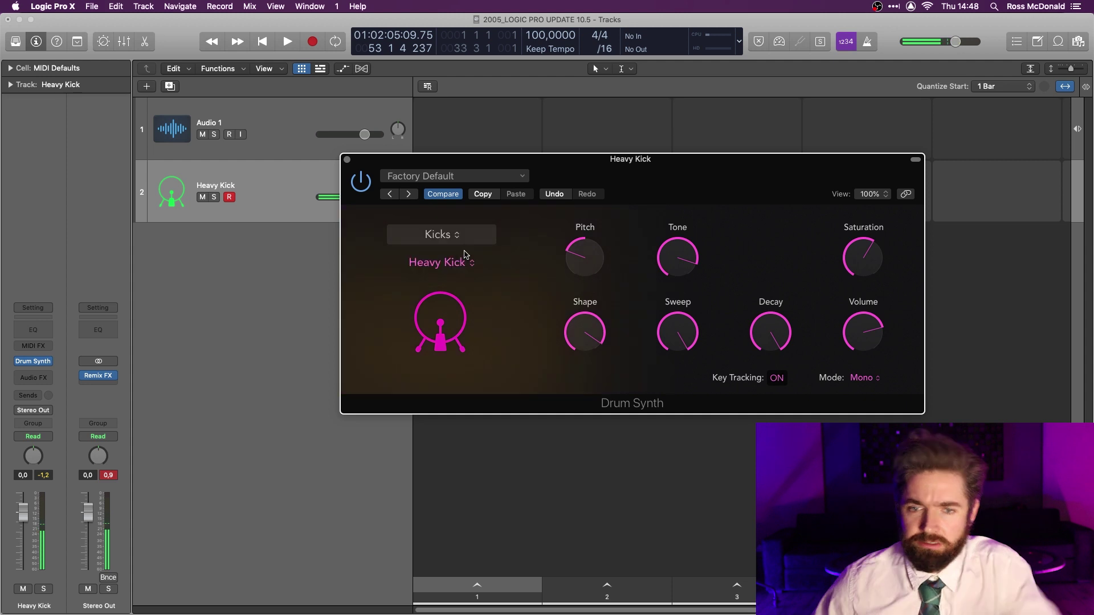
mouse_move(602, 256)
left_mouse_down()
mouse_move(594, 260)
mouse_move(594, 212)
mouse_move(587, 260)
left_mouse_up()
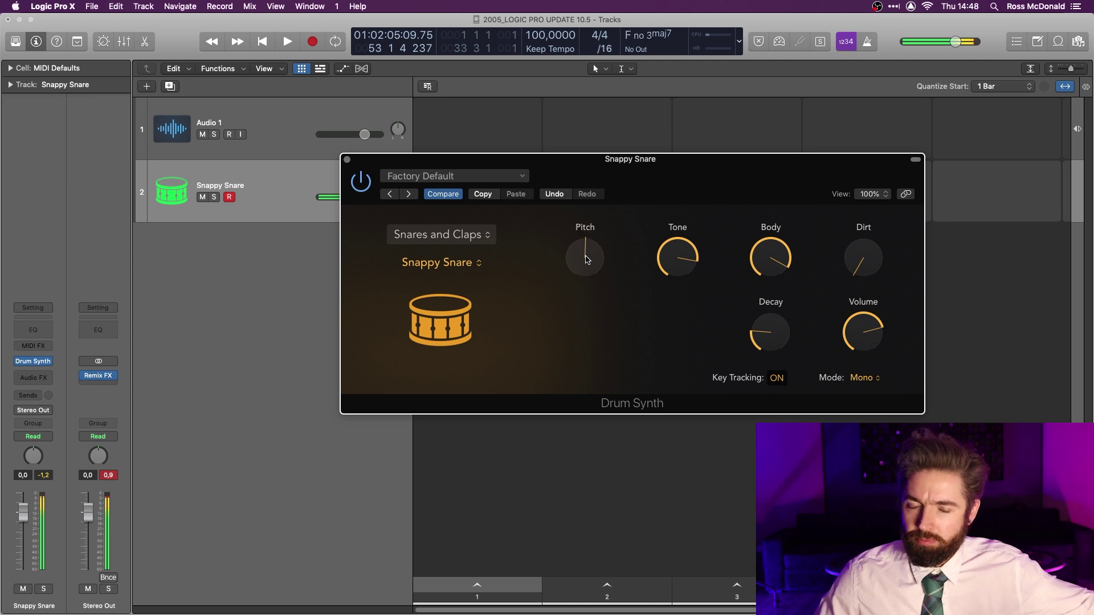
left_click(587, 259)
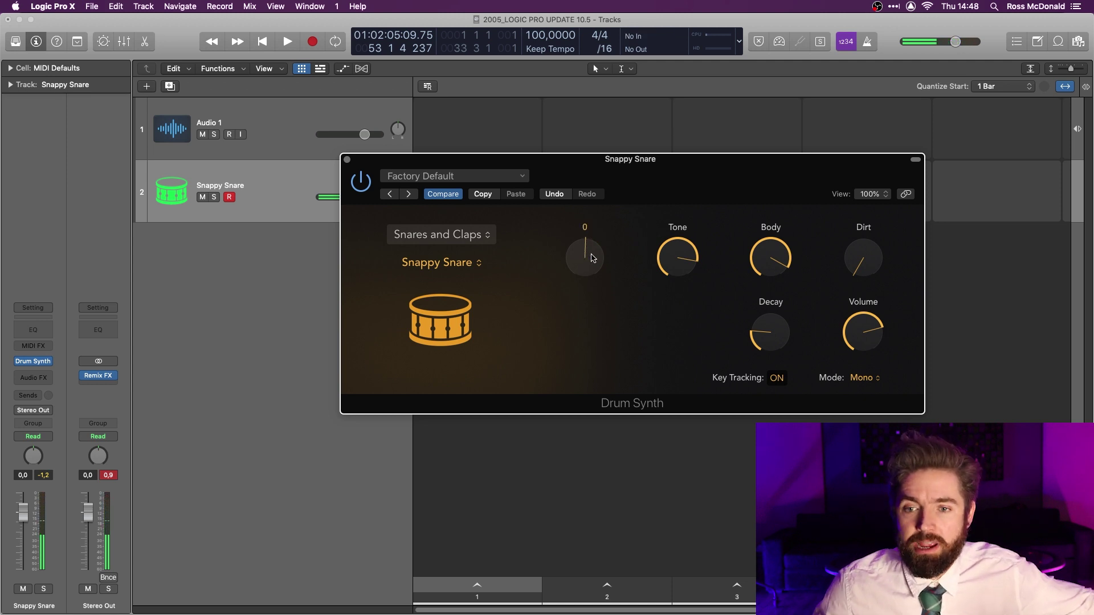
mouse_move(673, 225)
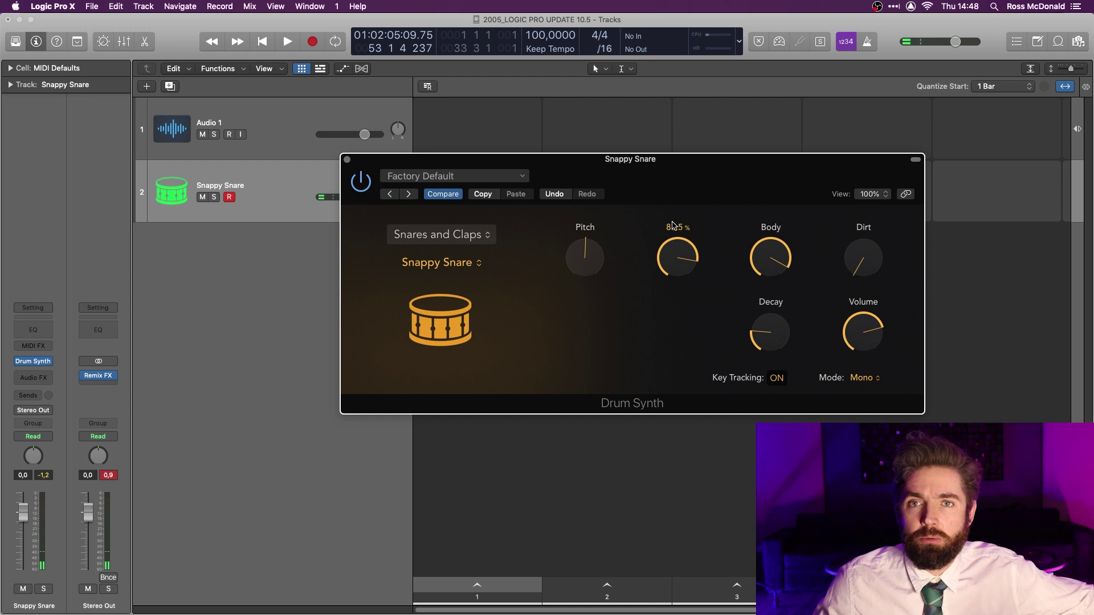
mouse_move(792, 332)
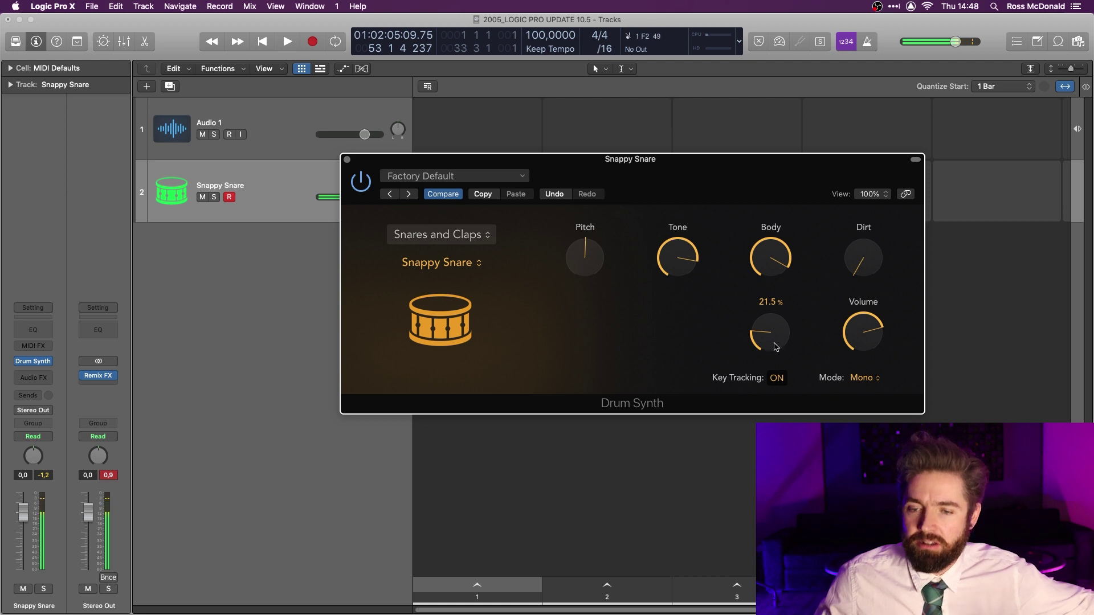
left_click_drag(776, 342, 781, 212)
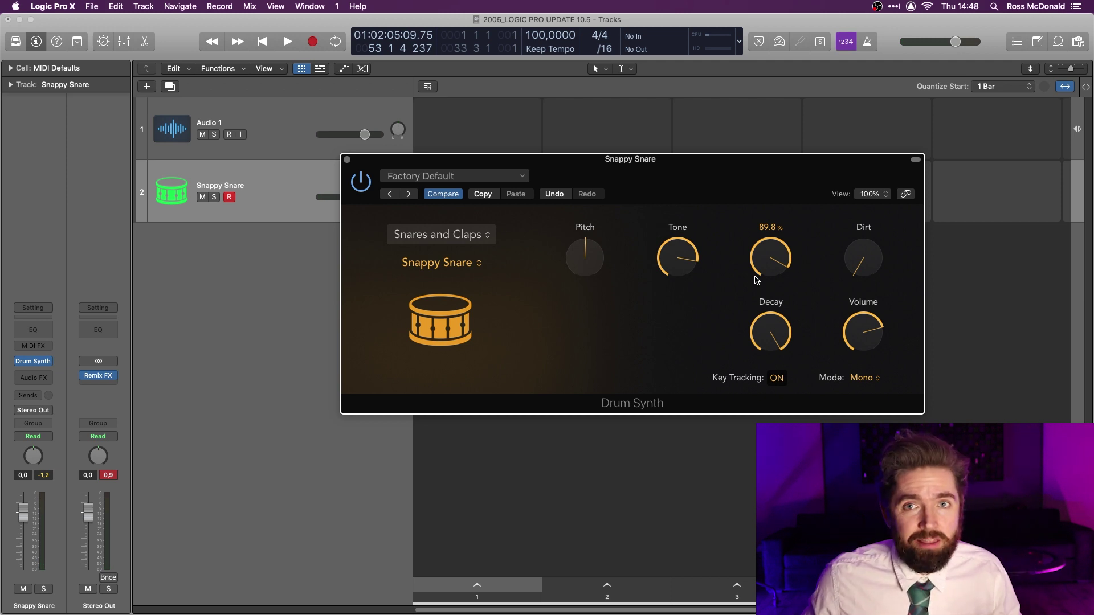
- Close the Drum Synth window and delete the Snappy Snare track
left_click(348, 160)
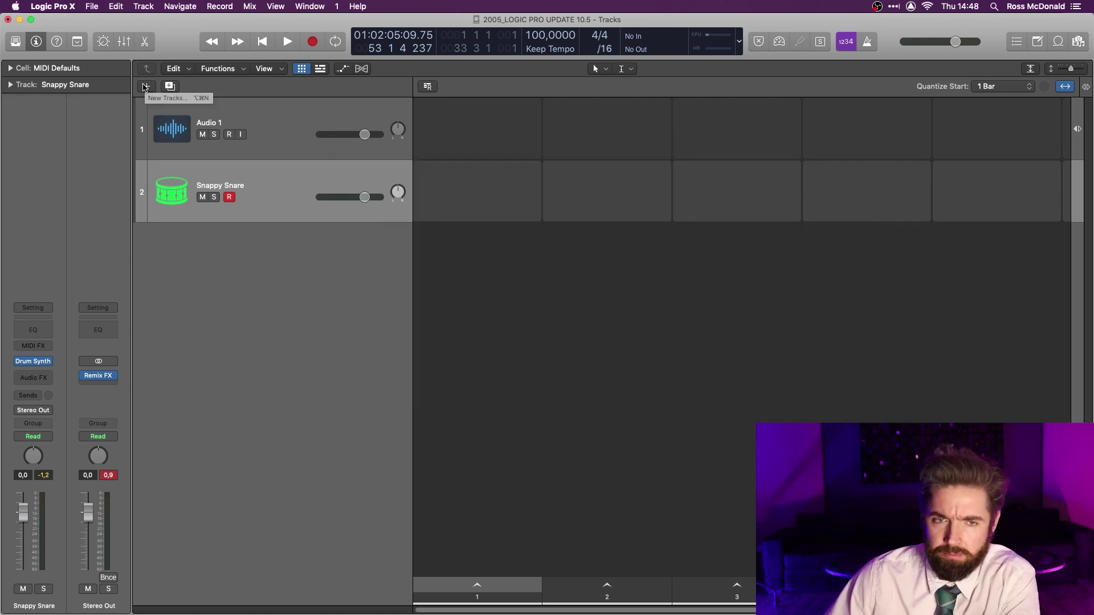
key("super+Delete")
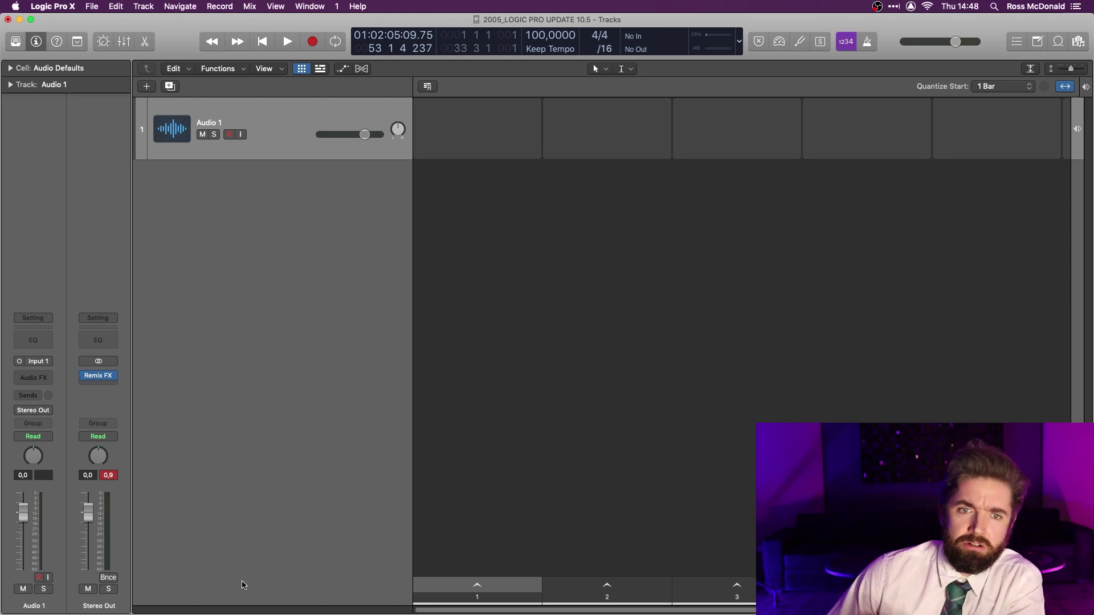
- Create a Drum Machine Designer track from CLAP 1.wav, CLAP 2.wav, HAT.wav and KICK.wav in the TEMP SAMPLES folder
mouse_move(216, 614)
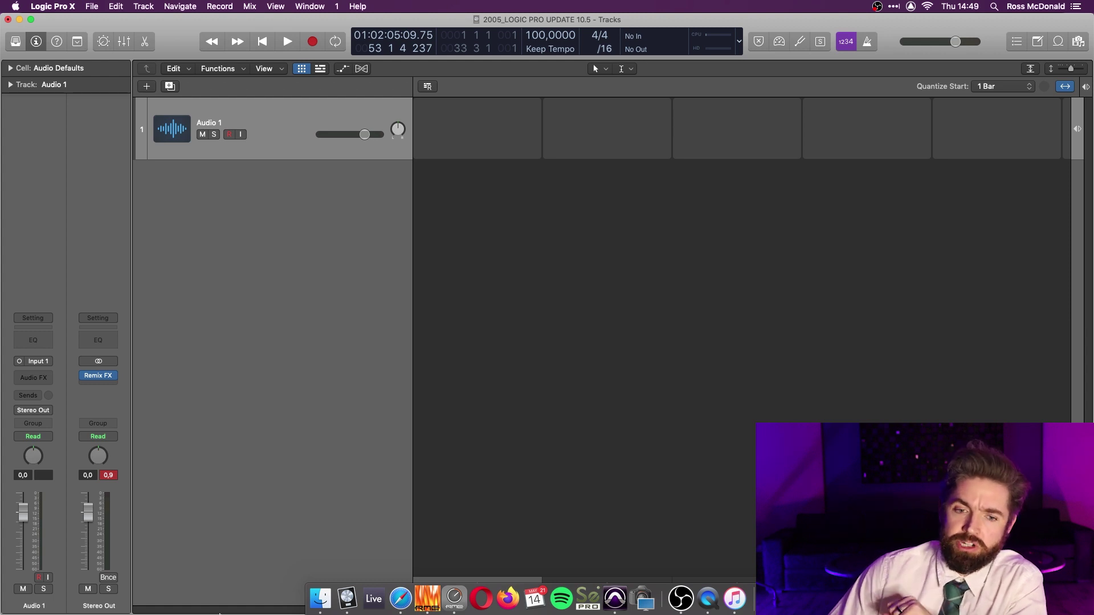
left_click(320, 598)
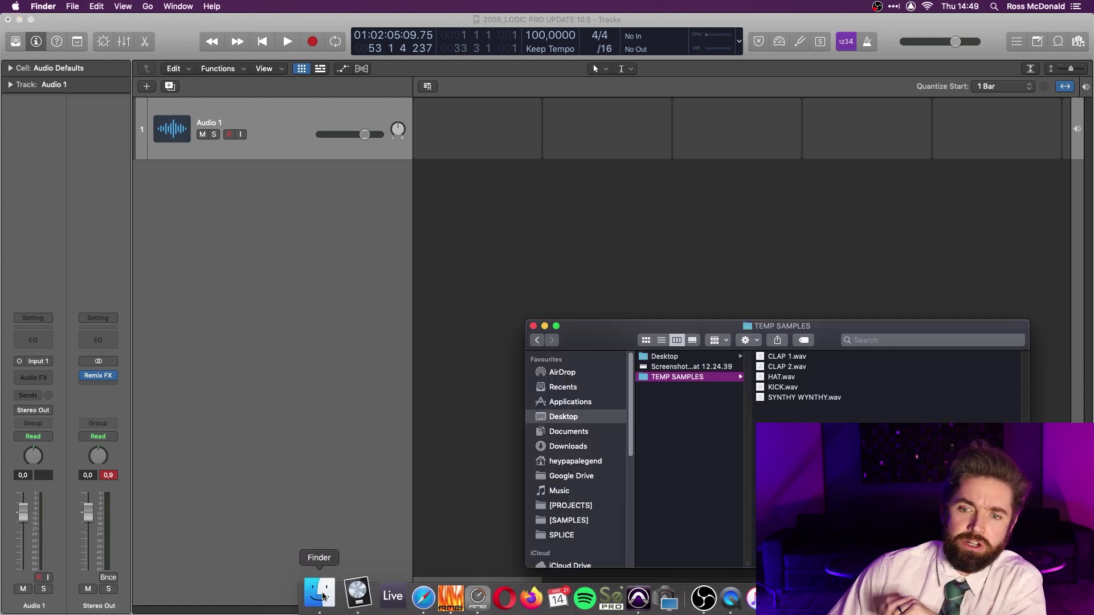
left_click(779, 389)
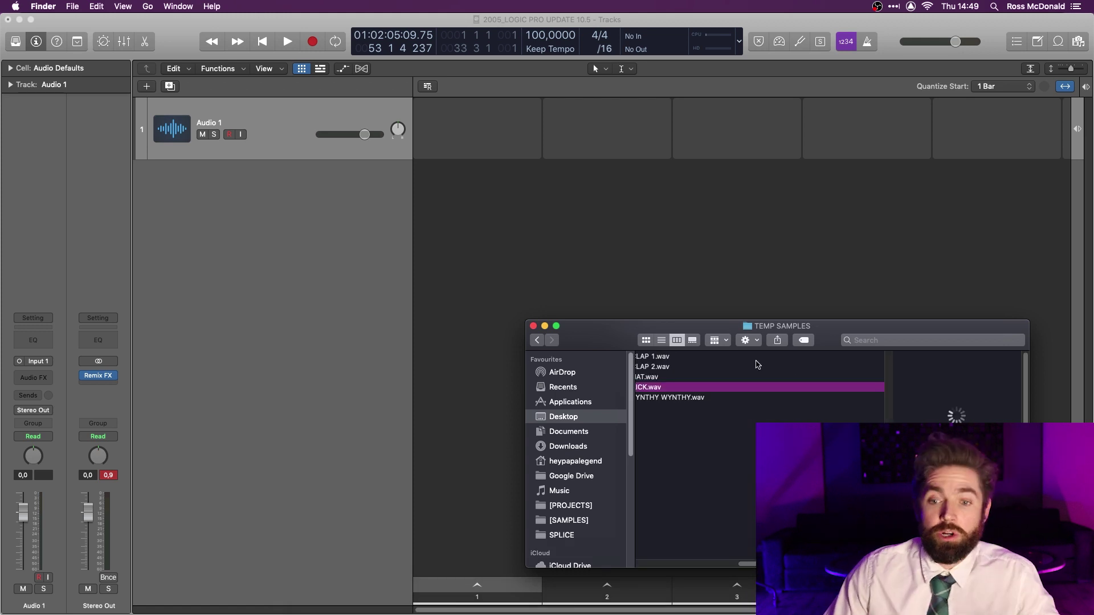
left_click(802, 359, "shift")
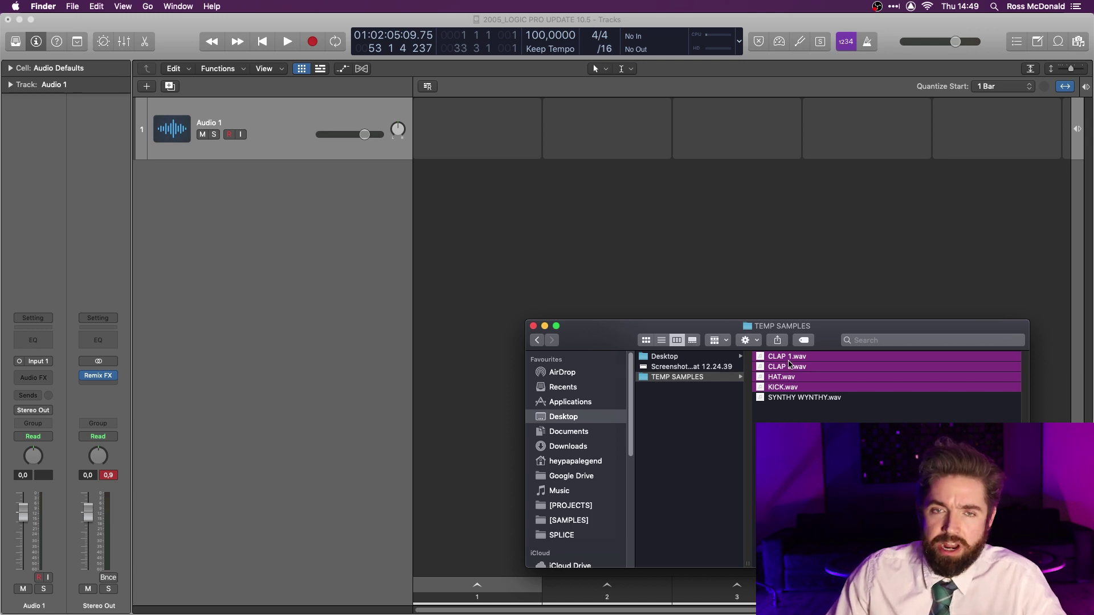
left_click_drag(769, 366, 464, 226)
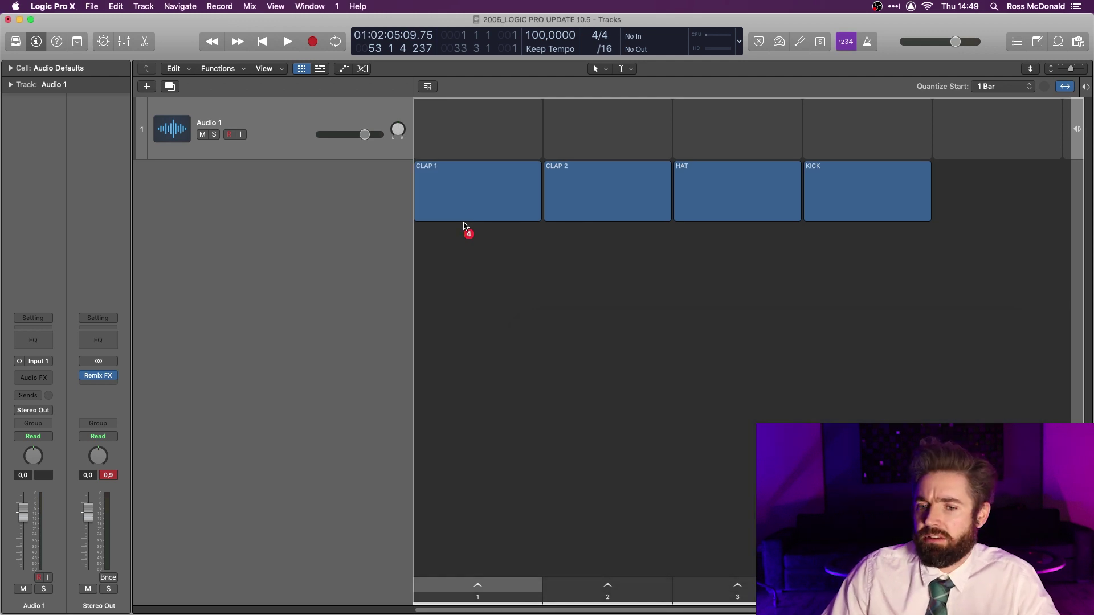
left_click_drag(463, 226, 359, 194)
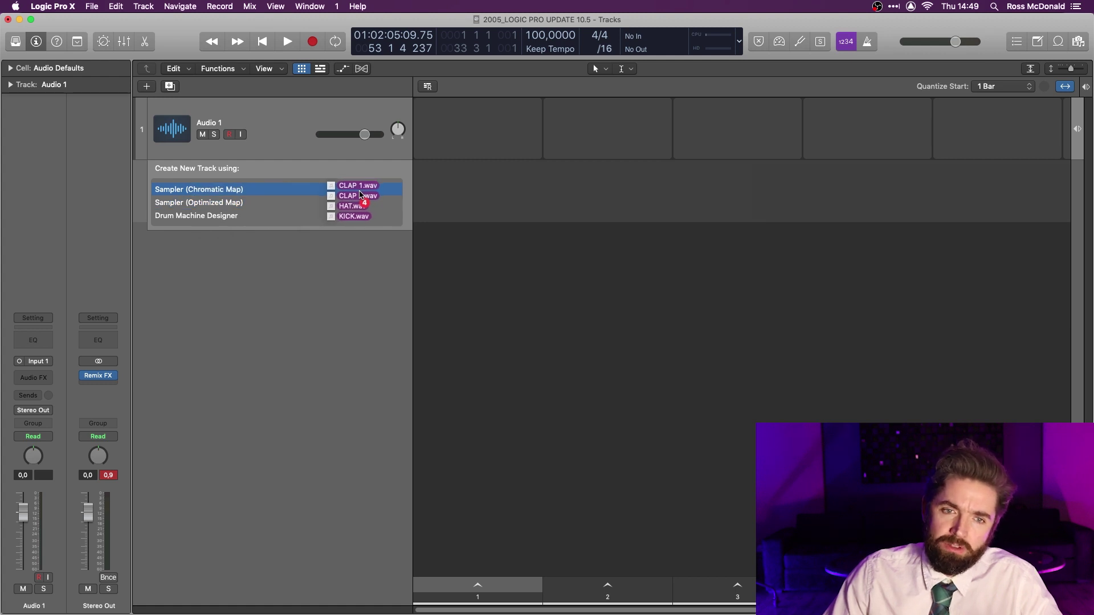
left_click_drag(360, 194, 295, 215)
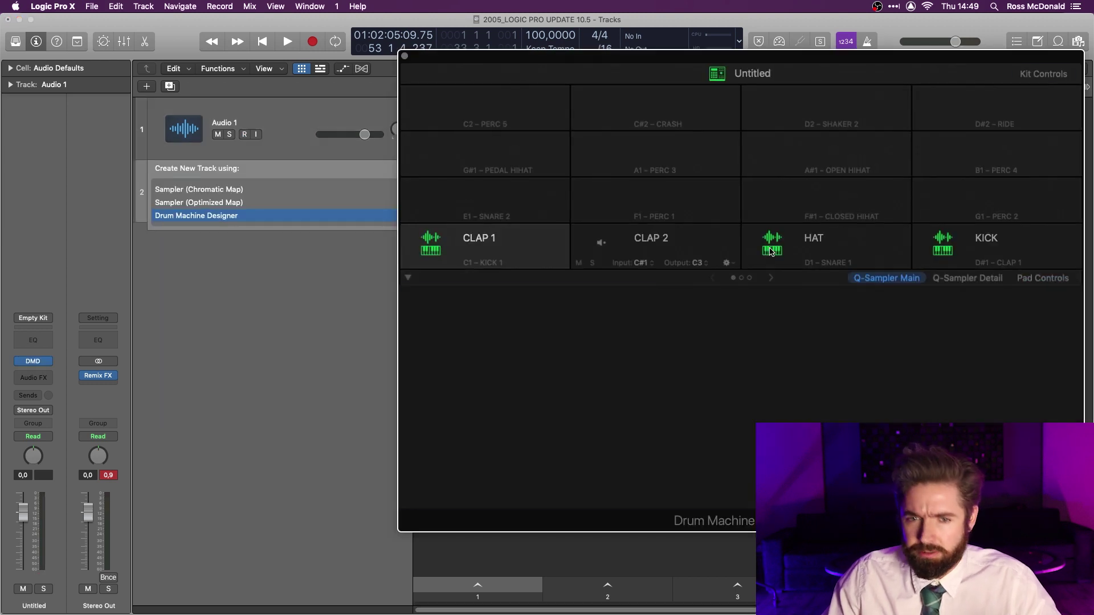
- Audition the KICK, HAT, CLAP 2 and CLAP 1 pads in Drum Machine Designer
mouse_move(941, 241)
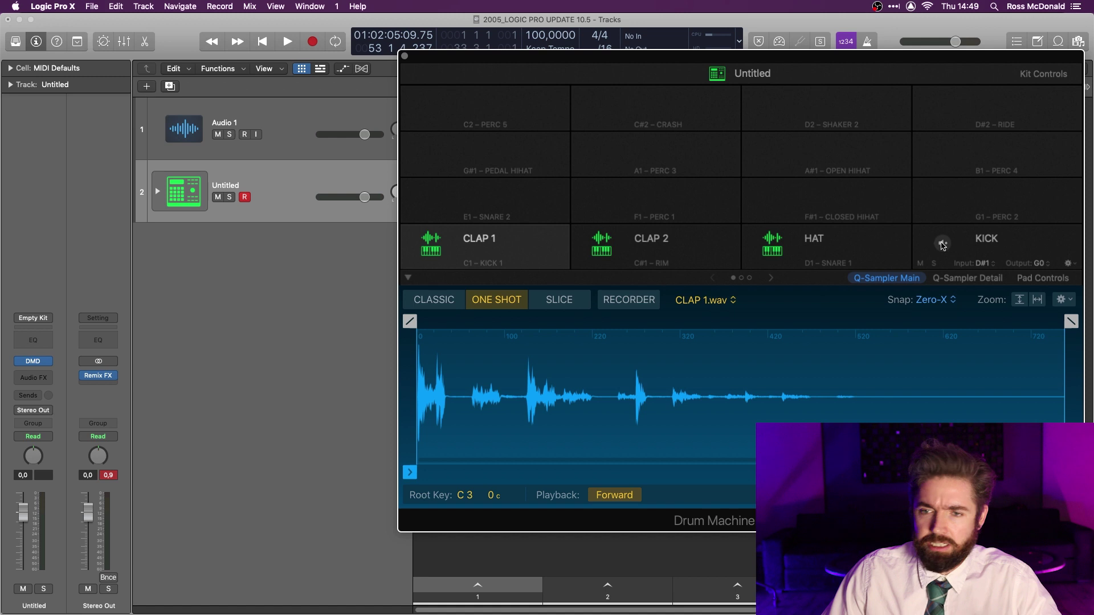
left_click(943, 244)
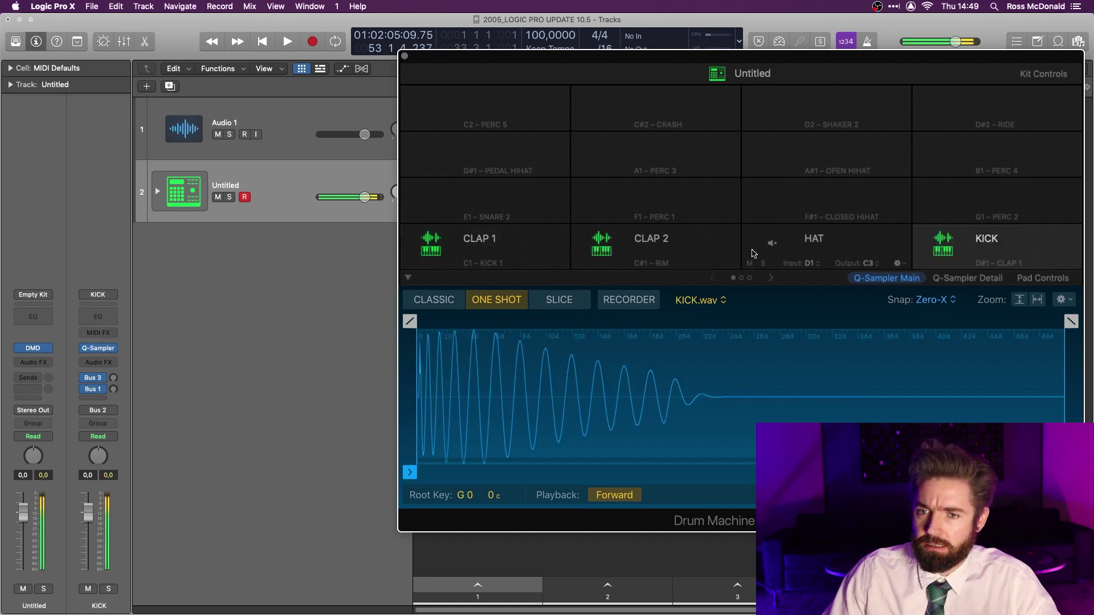
left_click(771, 245)
left_click(604, 245)
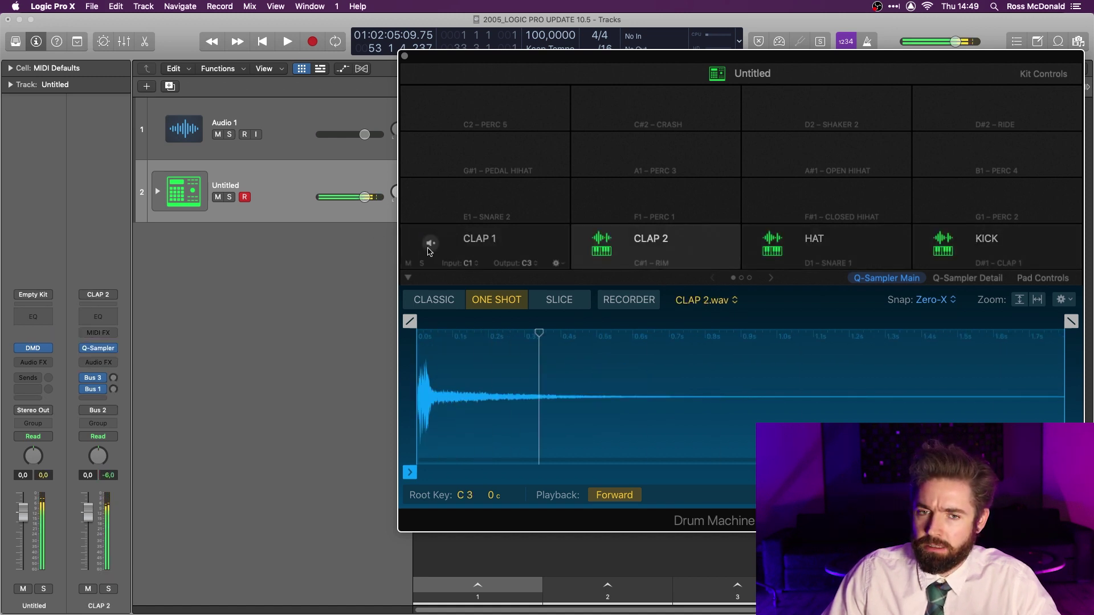
left_click(431, 245)
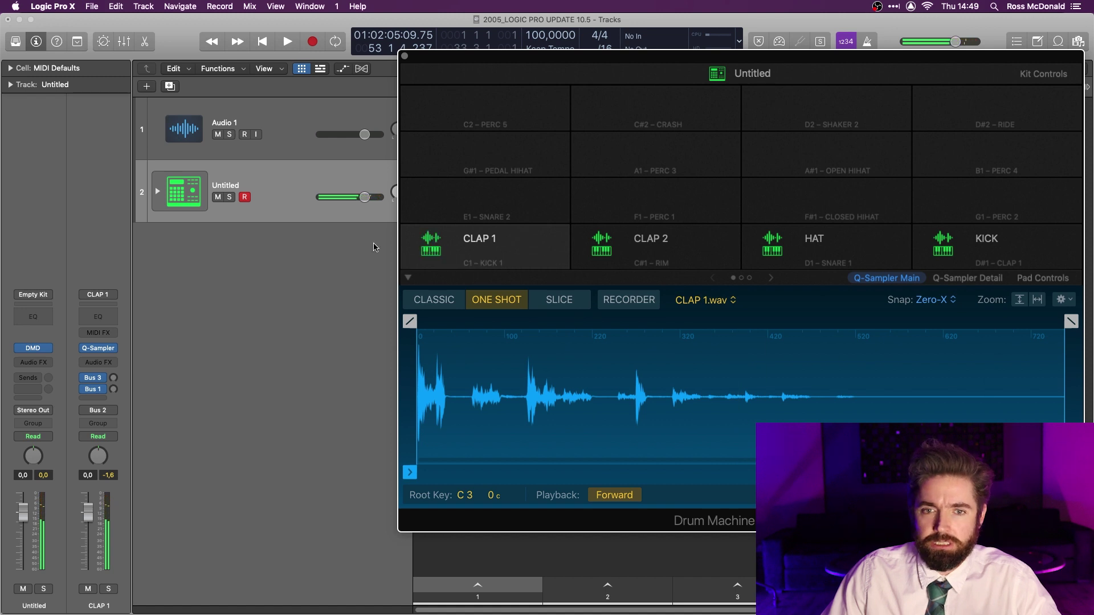
- Activate the empty F1 Perc 1 pad and check the options available for it
left_click(656, 200)
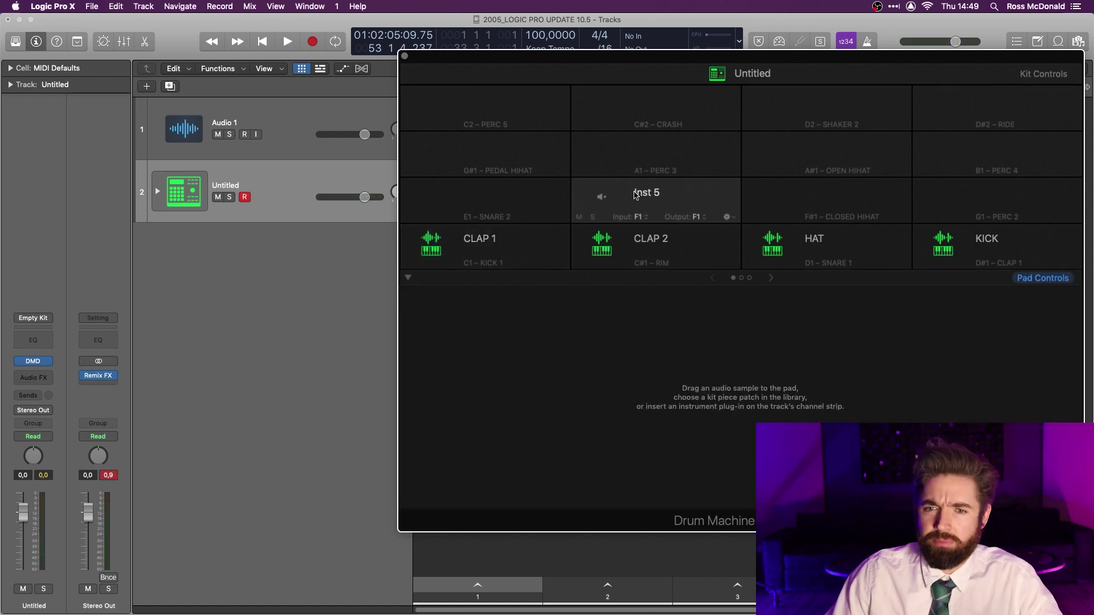
right_click(636, 196)
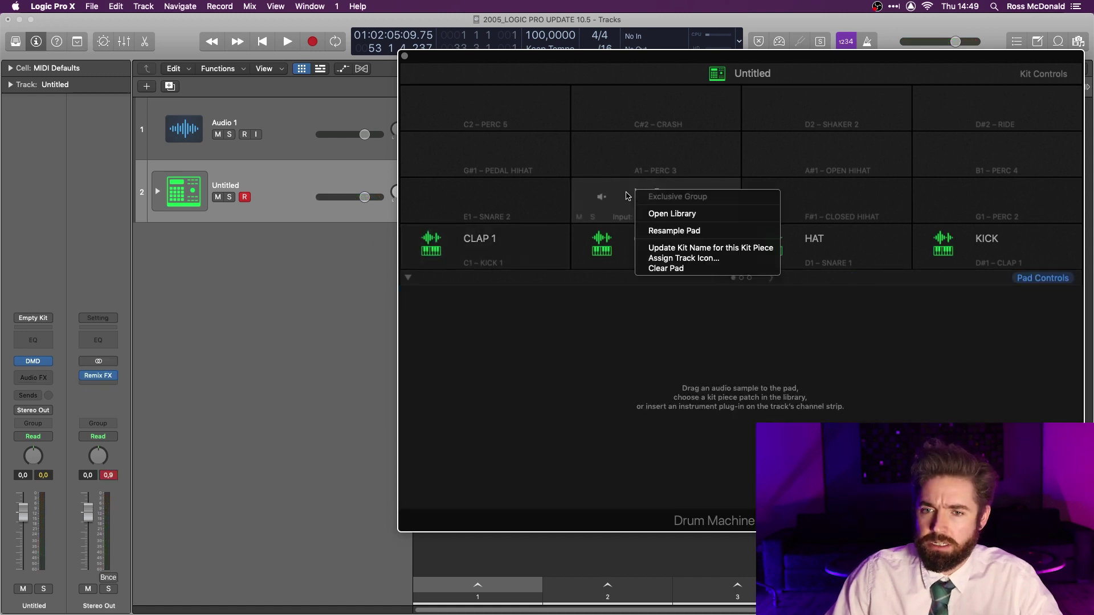
left_click(629, 198)
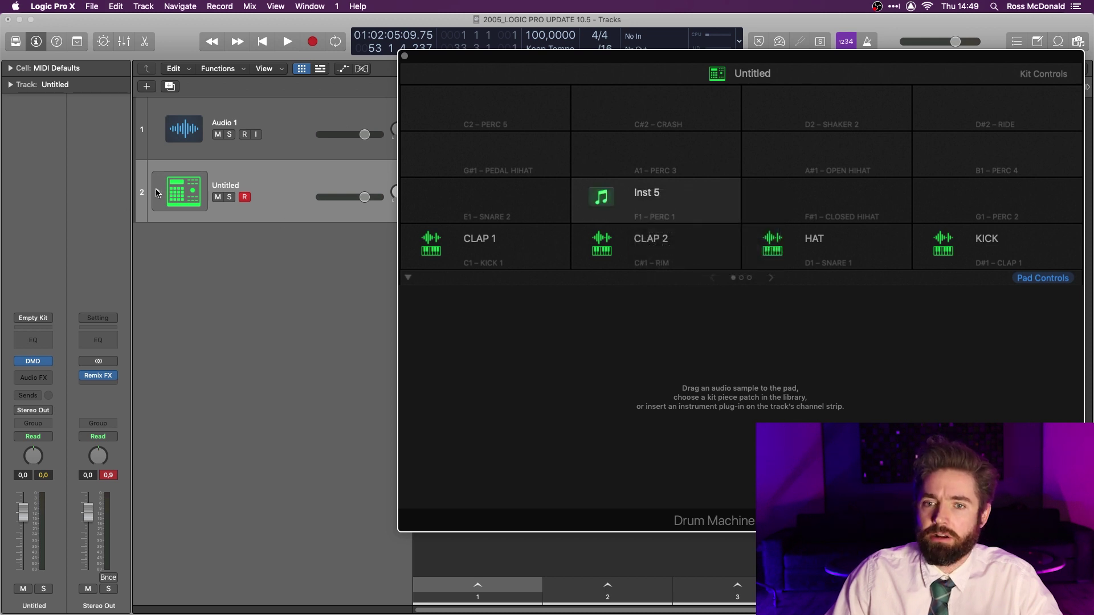
- Expand the drum kit's track stack and step through its CLAP 1, CLAP 2, HAT and KICK subtracks to view their samples
left_click(158, 194)
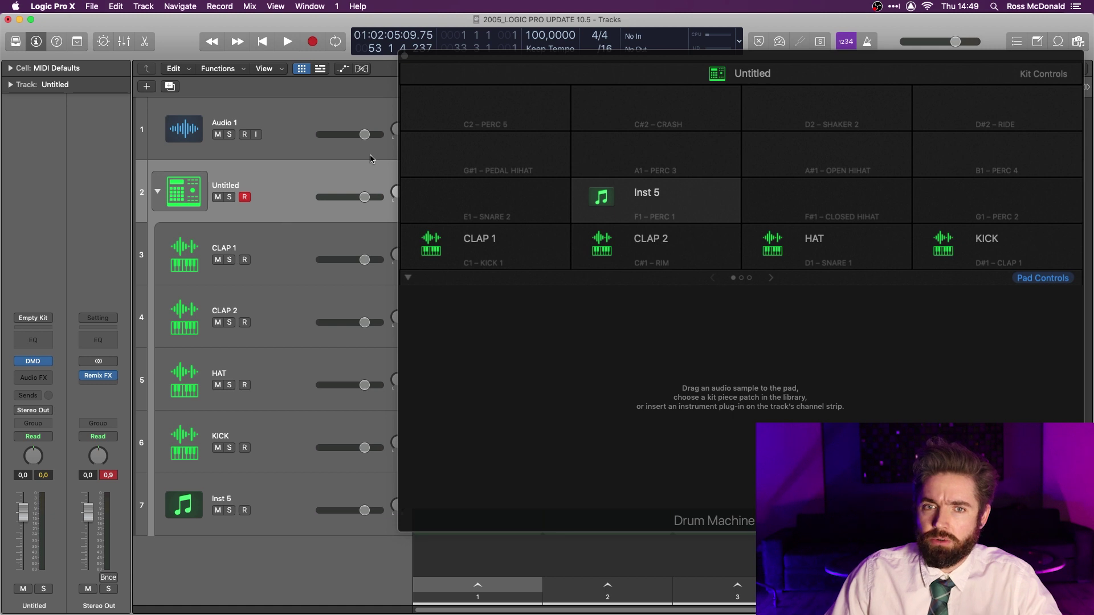
left_click_drag(461, 52, 468, 100)
left_click(310, 241)
left_click(253, 312)
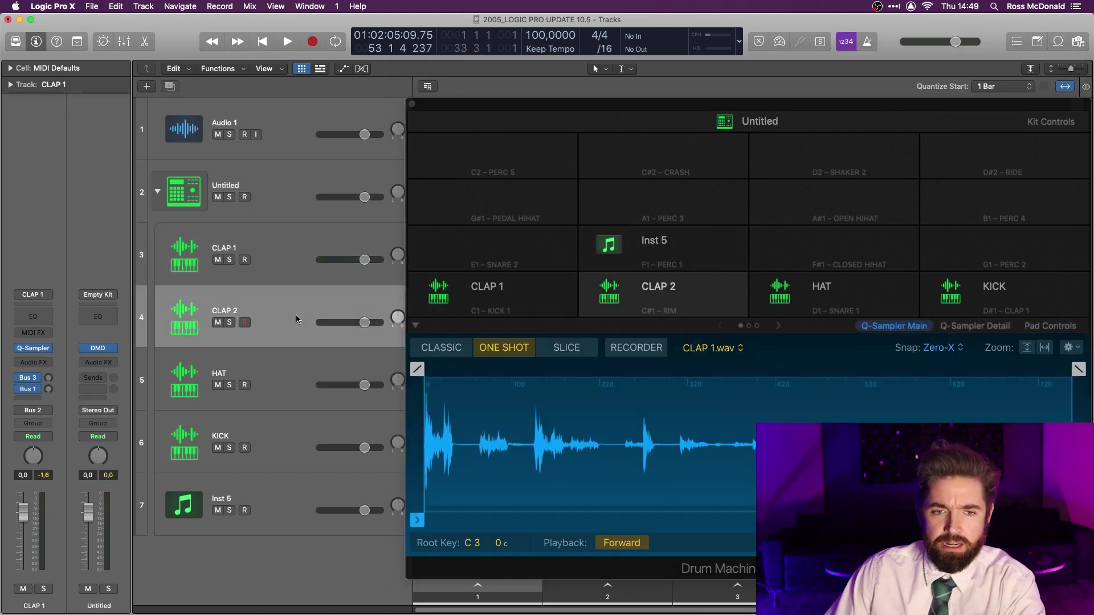
left_click(143, 368)
key("Down")
key("Down")
key("Up")
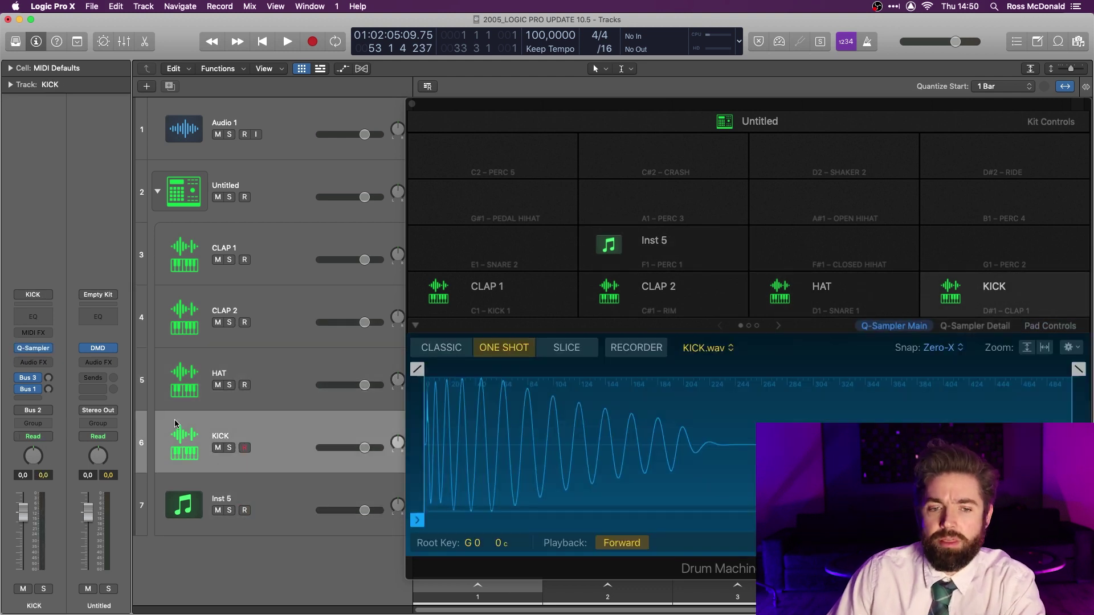
- Insert Drum Synth as the instrument on the kit's empty Inst 5 subtrack
key("Up")
mouse_move(34, 352)
key("Down")
key("Down")
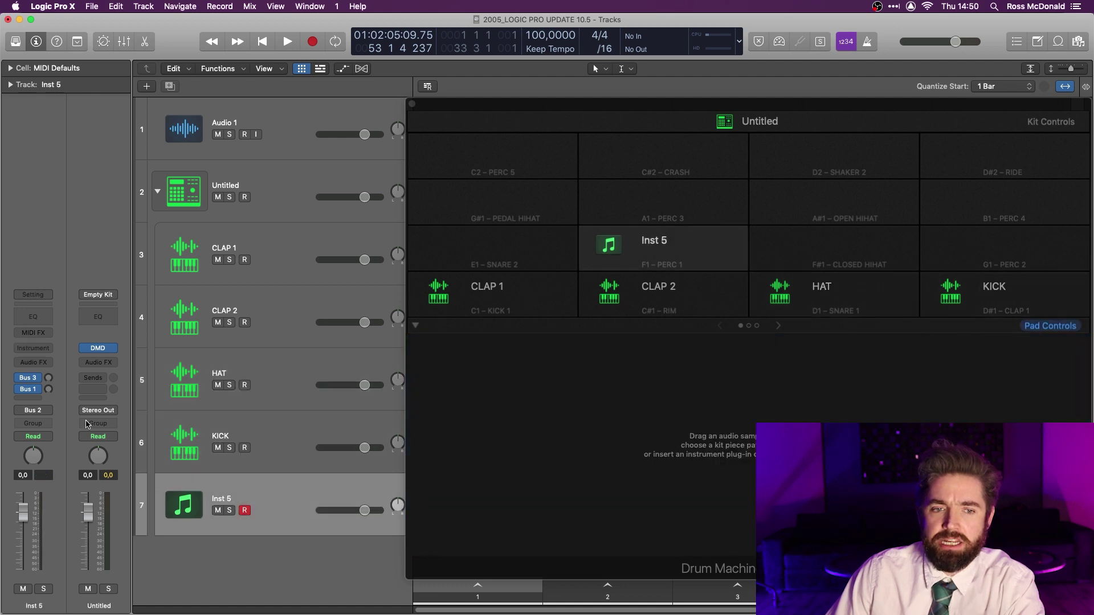
left_click(46, 350)
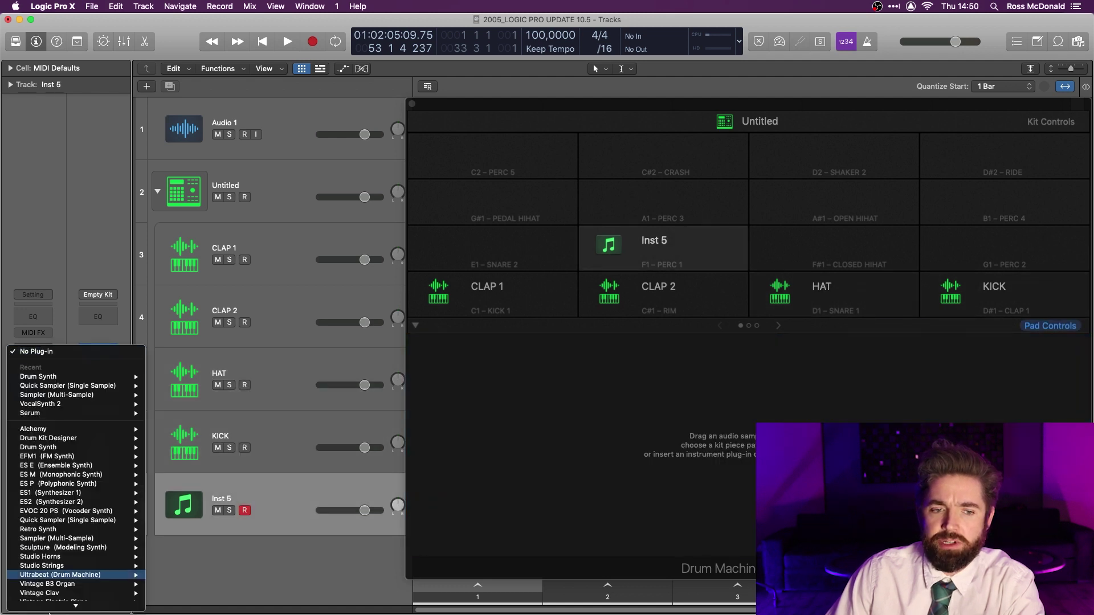
mouse_move(76, 402)
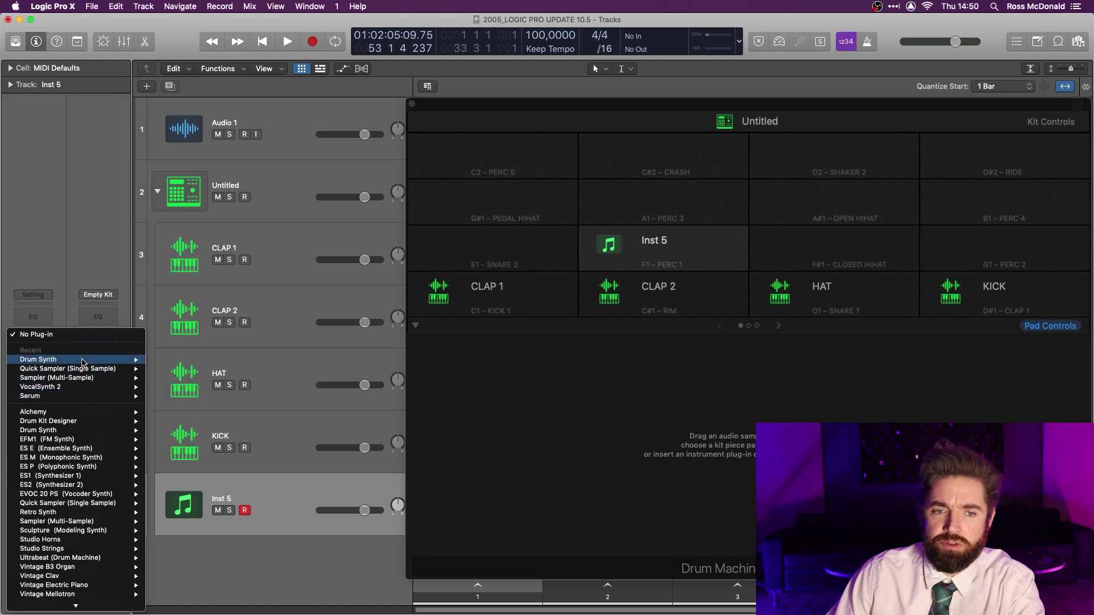
left_click(228, 33)
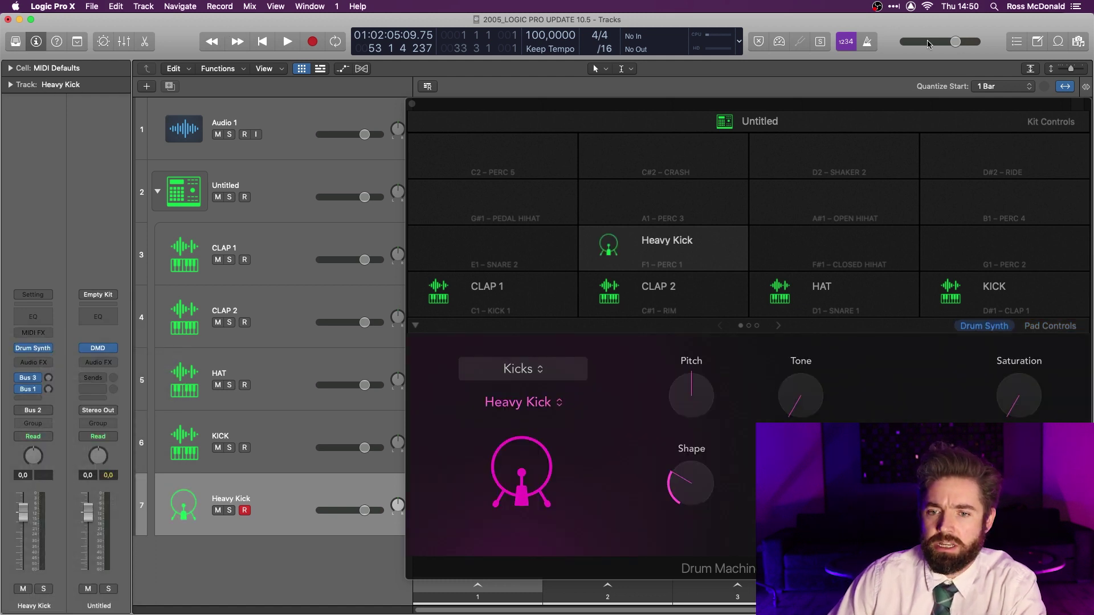
- Check the available kick types and switch the Drum Synth to the Snares and Claps category
left_click(540, 406)
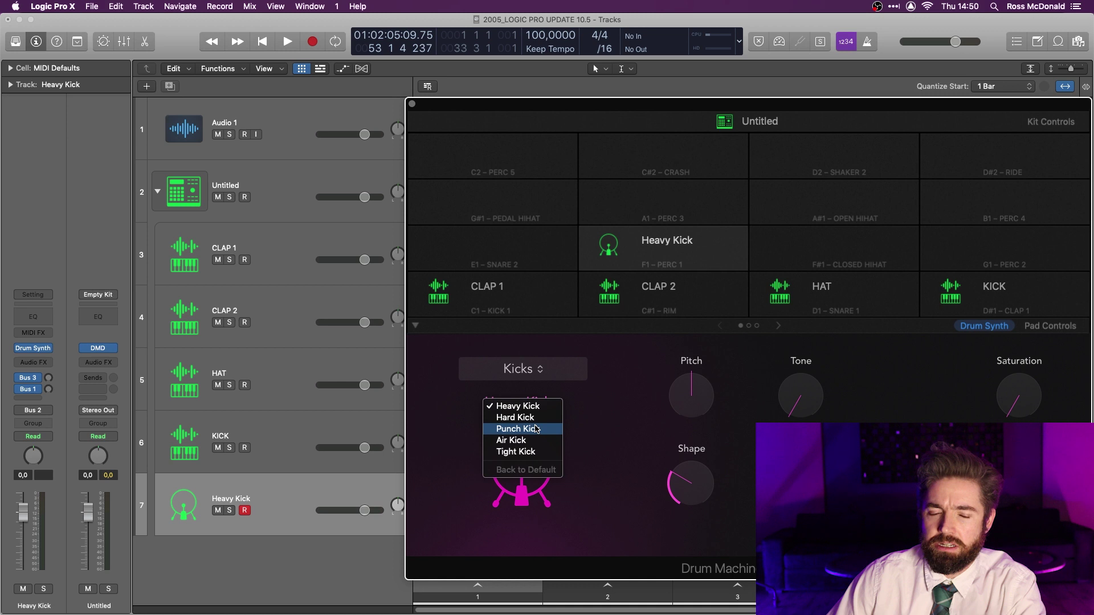
left_click(535, 406)
left_click(523, 369)
left_click(533, 385)
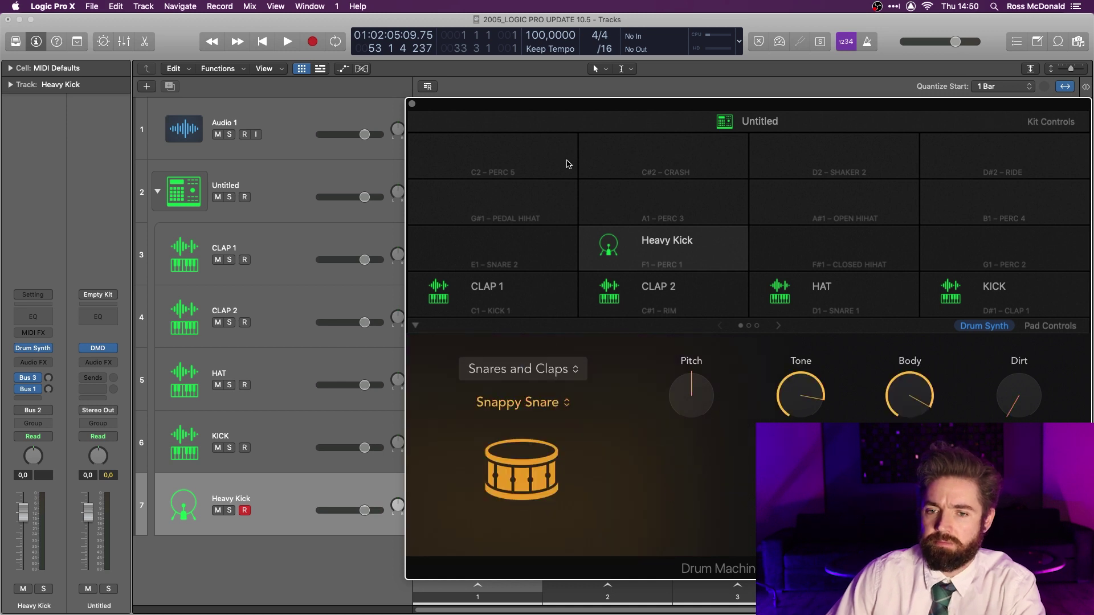
- Rename the Untitled drum machine track as MAH 1ST DRUM KIT
double_click(253, 179)
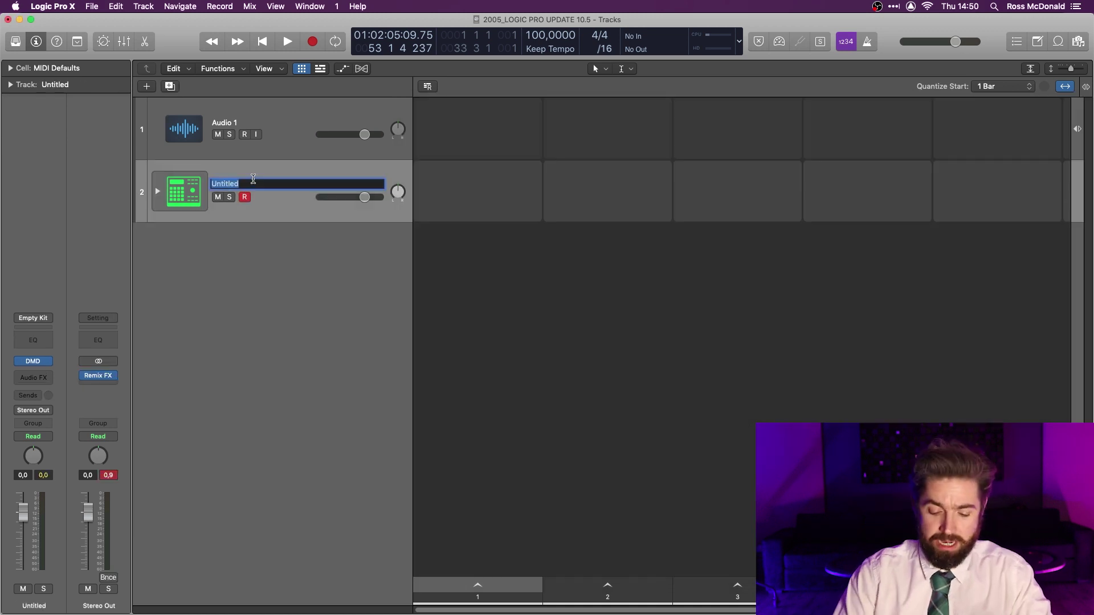
type("MAH 1ST DRUM KI")
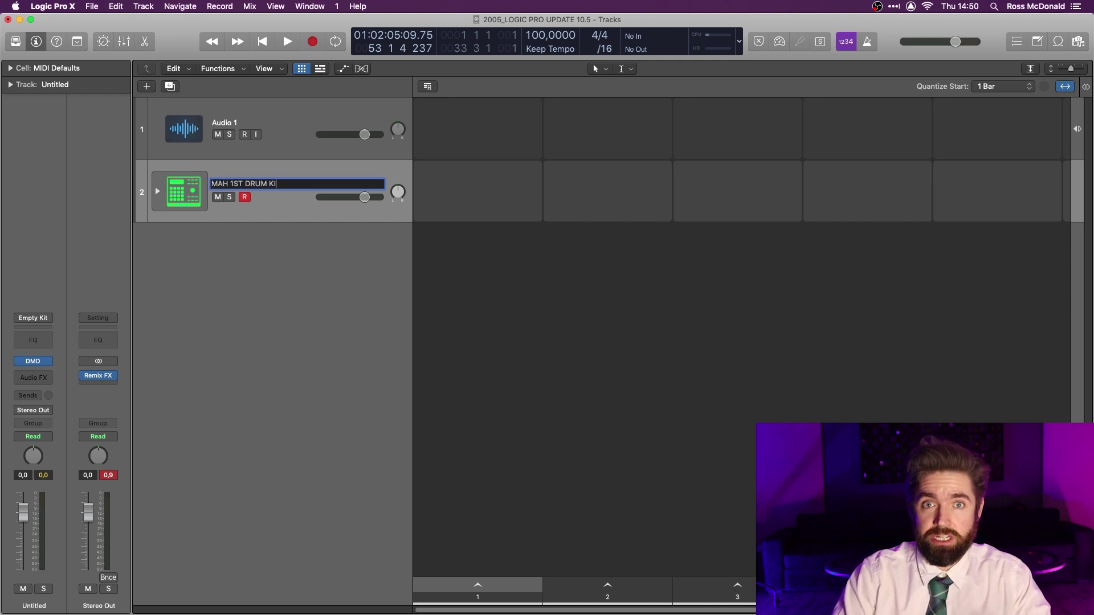
type("T")
key("Return")
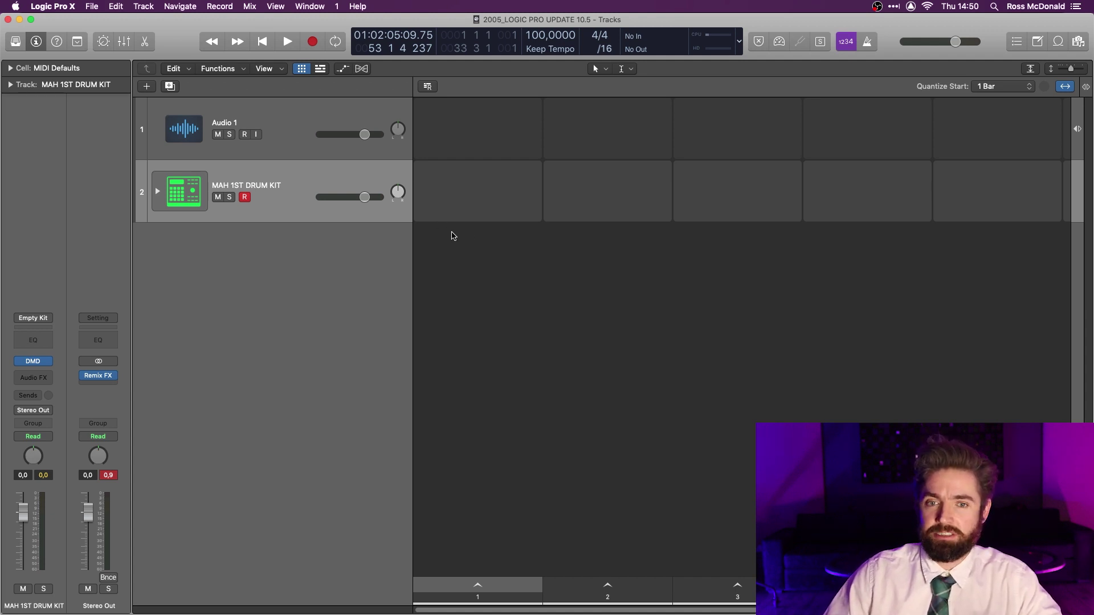
- Open the Step Sequencer for the drum kit track and check the available pattern lengths
scroll(474, 236, "up", 2)
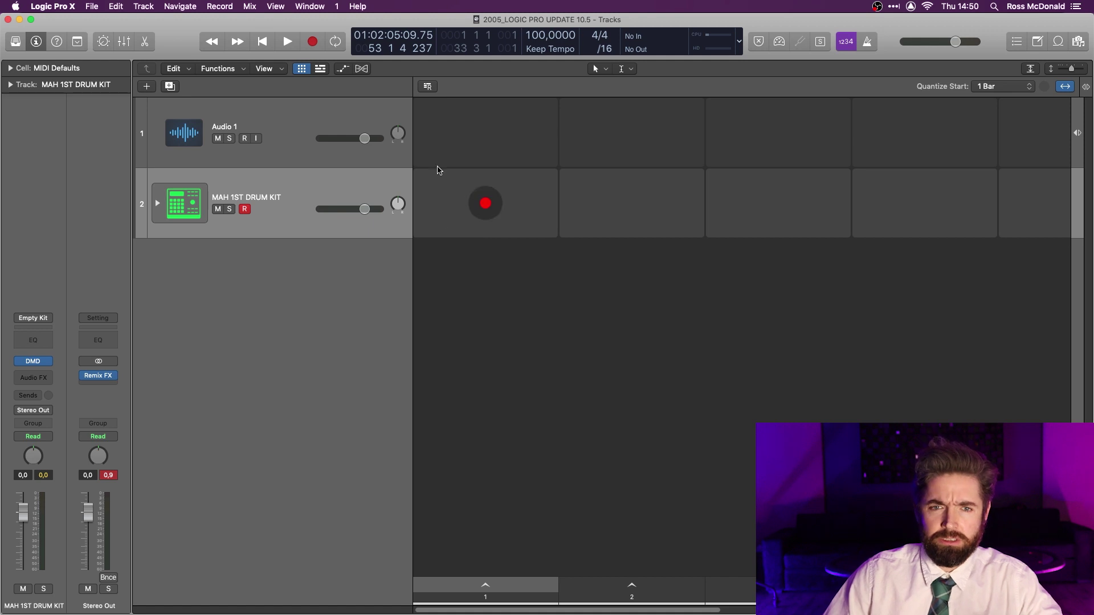
left_click(304, 6)
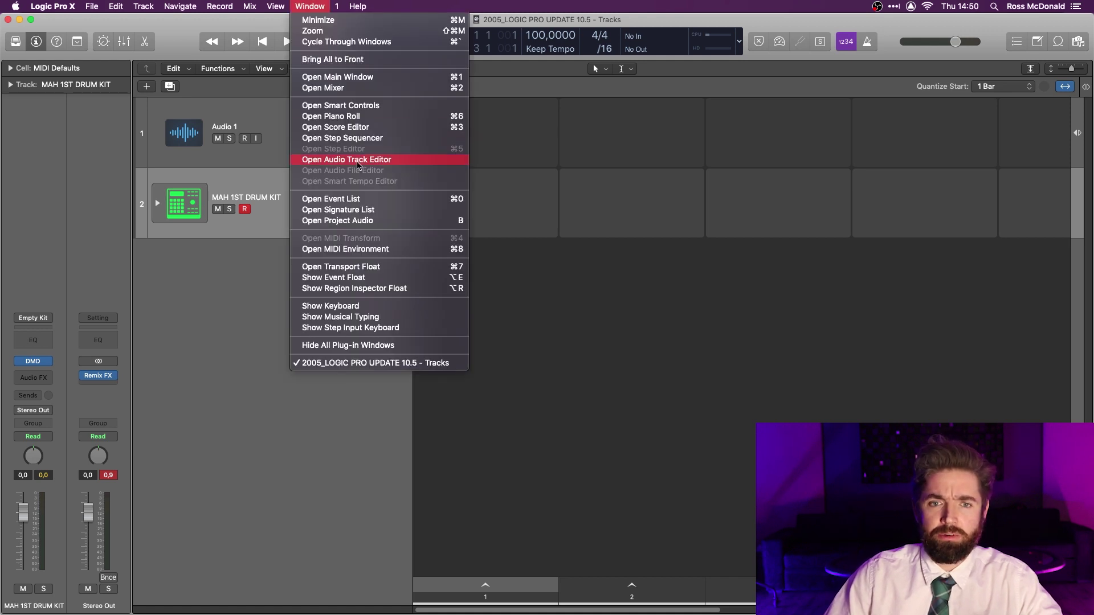
left_click(626, 145)
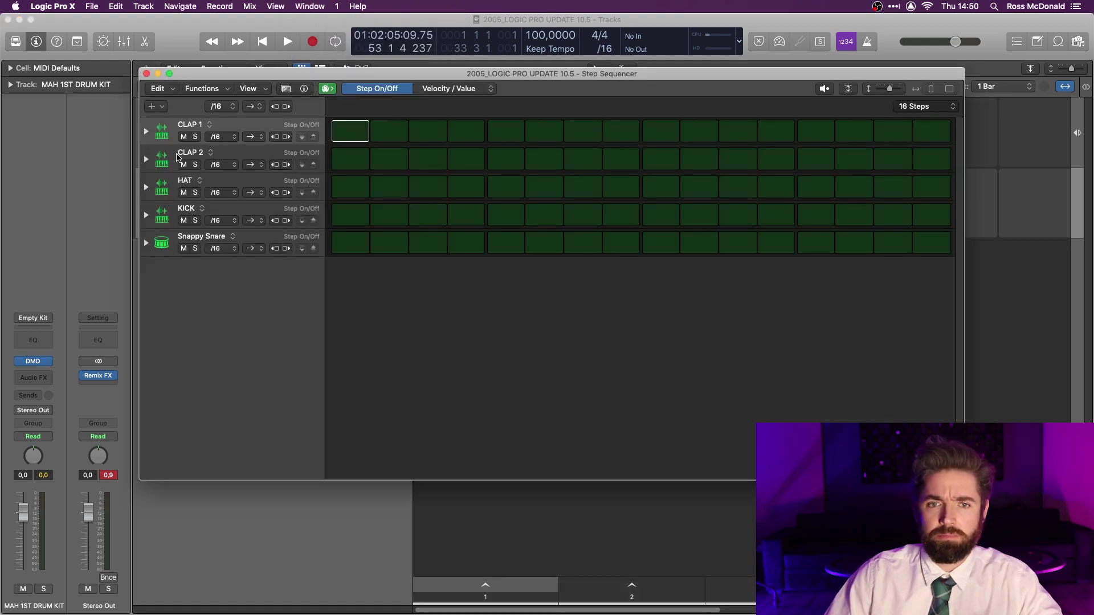
left_click(913, 108)
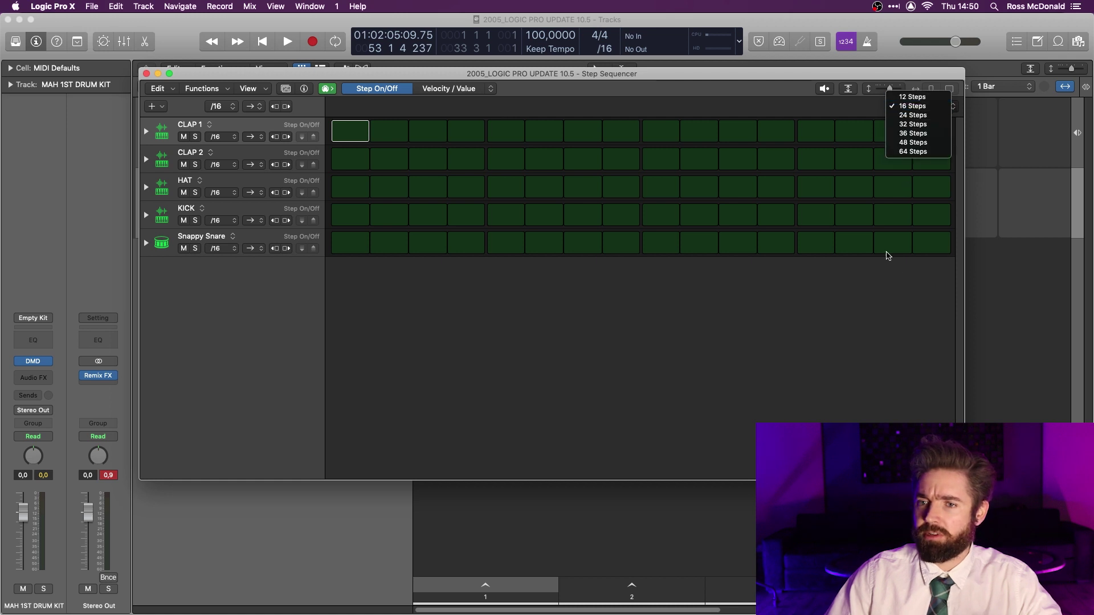
left_click(356, 154)
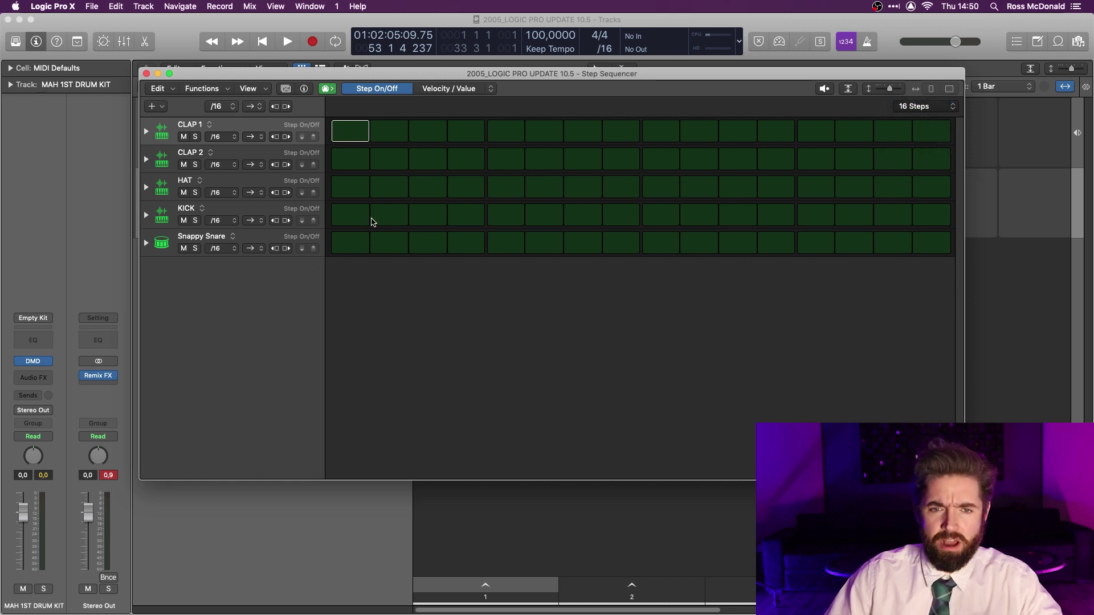
- Activate HAT steps 1, 3, 5, 7, 9, 10, 11, 13 and 15 in the pattern
left_click(350, 187)
left_click(428, 187)
left_click(506, 186)
left_click(577, 193)
left_click(658, 191)
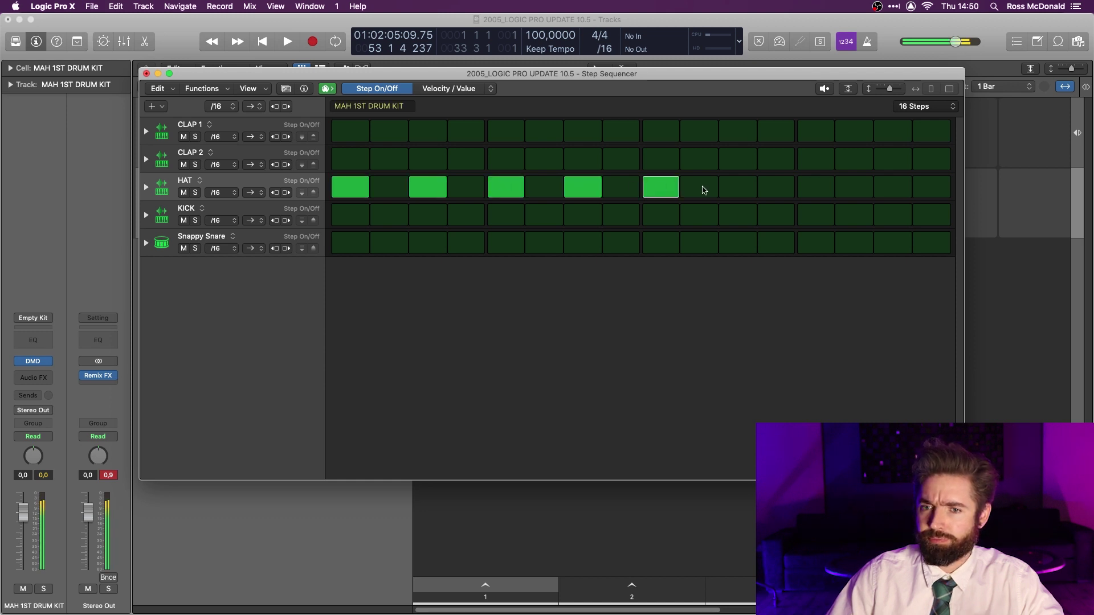
left_click(703, 191)
left_click(731, 192)
left_click(816, 193)
left_click(894, 189)
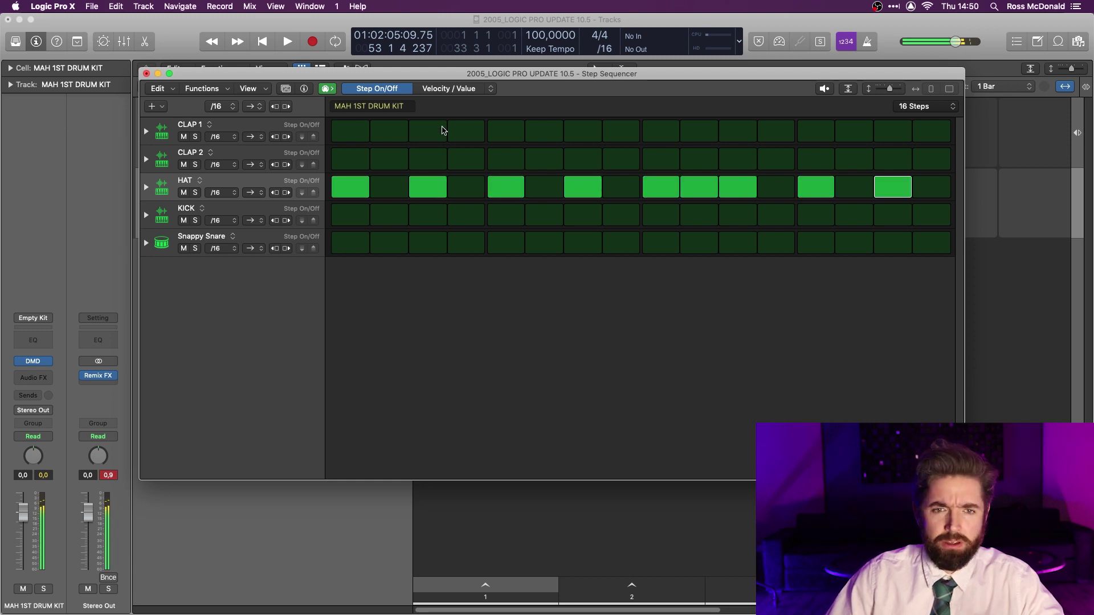
- Start previewing the pattern and add KICK hits on steps 1 and 11
key("alt+space")
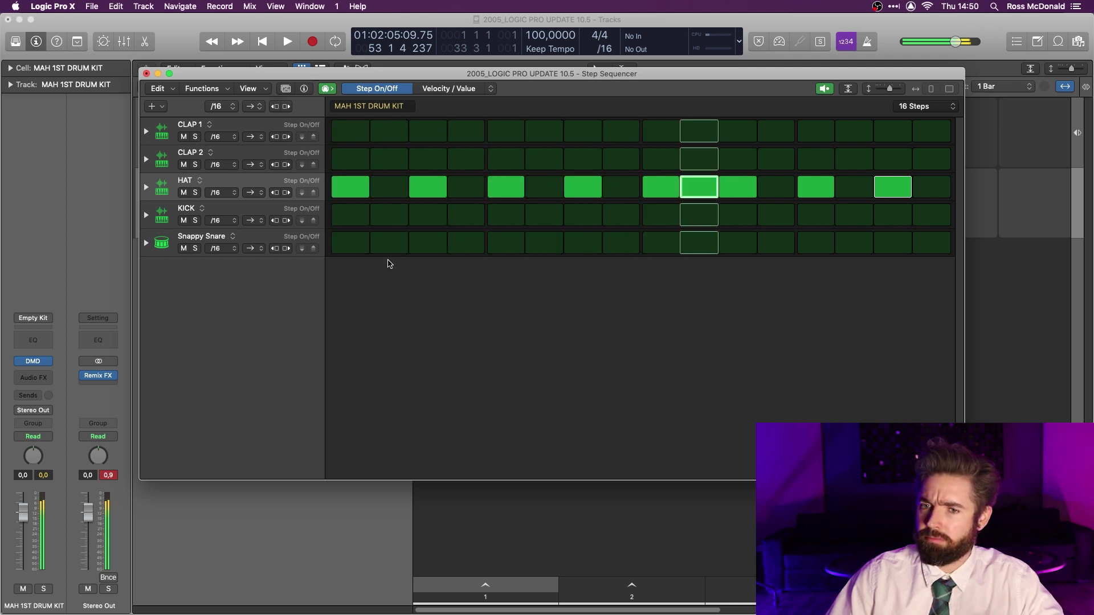
left_click(359, 214)
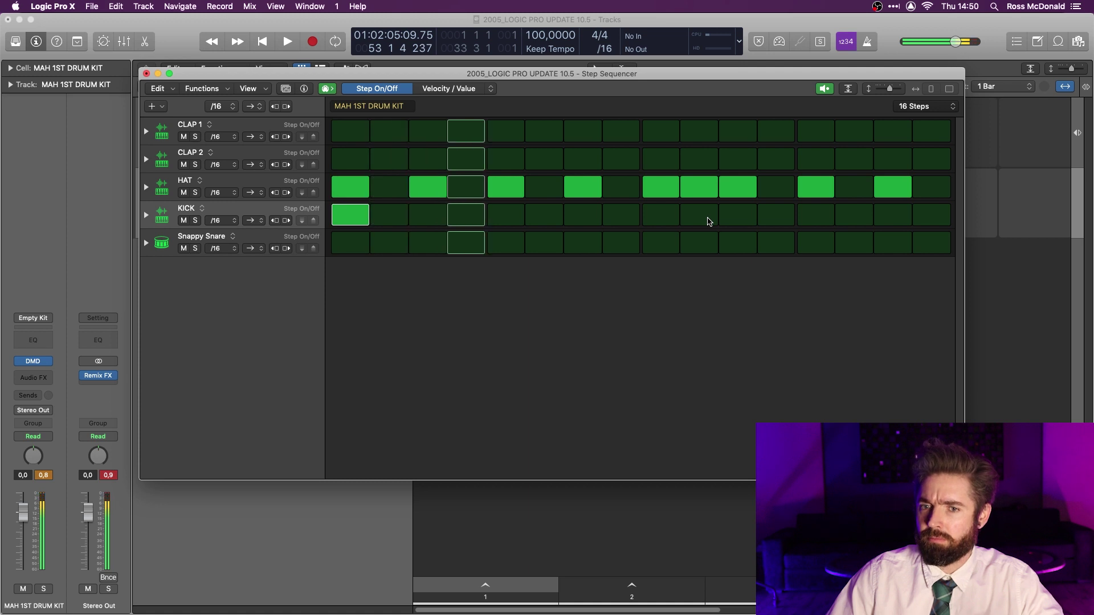
left_click(735, 218)
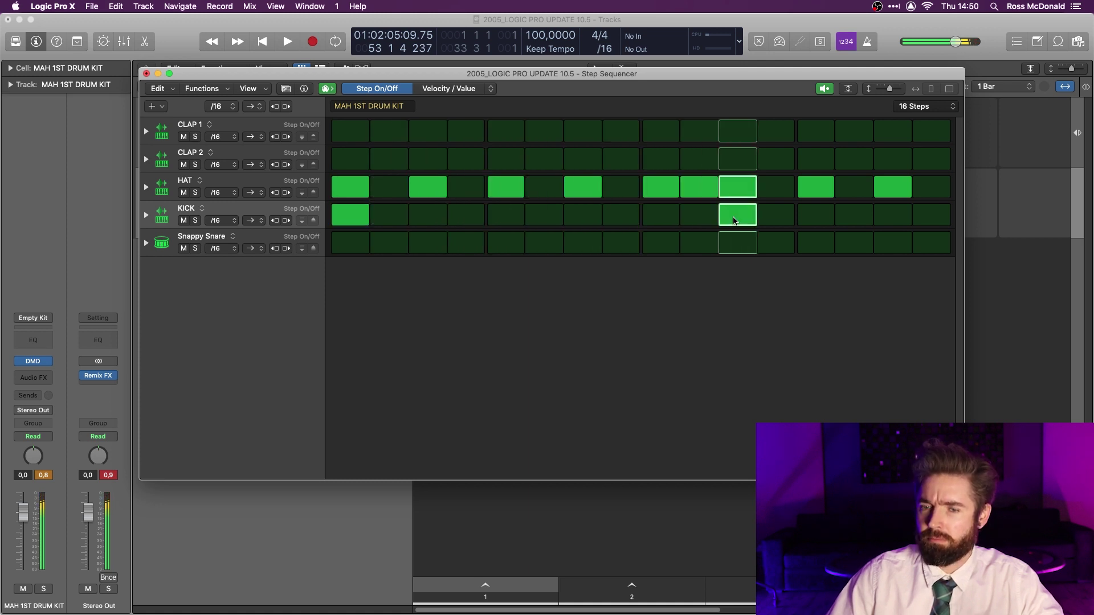
- Add CLAP 2 and Snappy Snare hits on step 9 and a CLAP 1 hit on step 7, and close the Step Sequencer
left_click(656, 161)
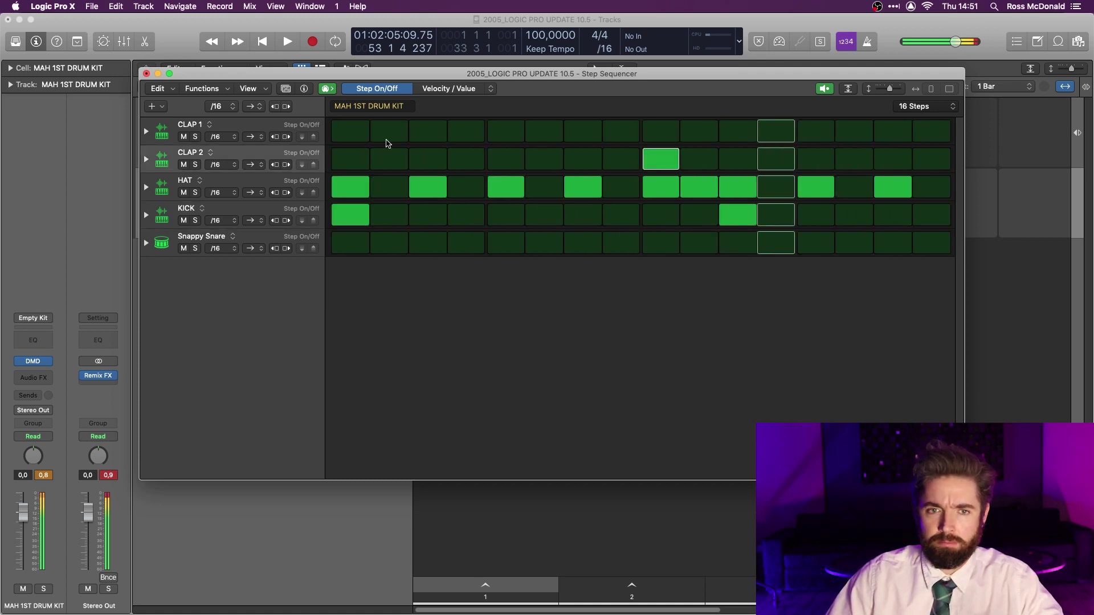
left_click(583, 135)
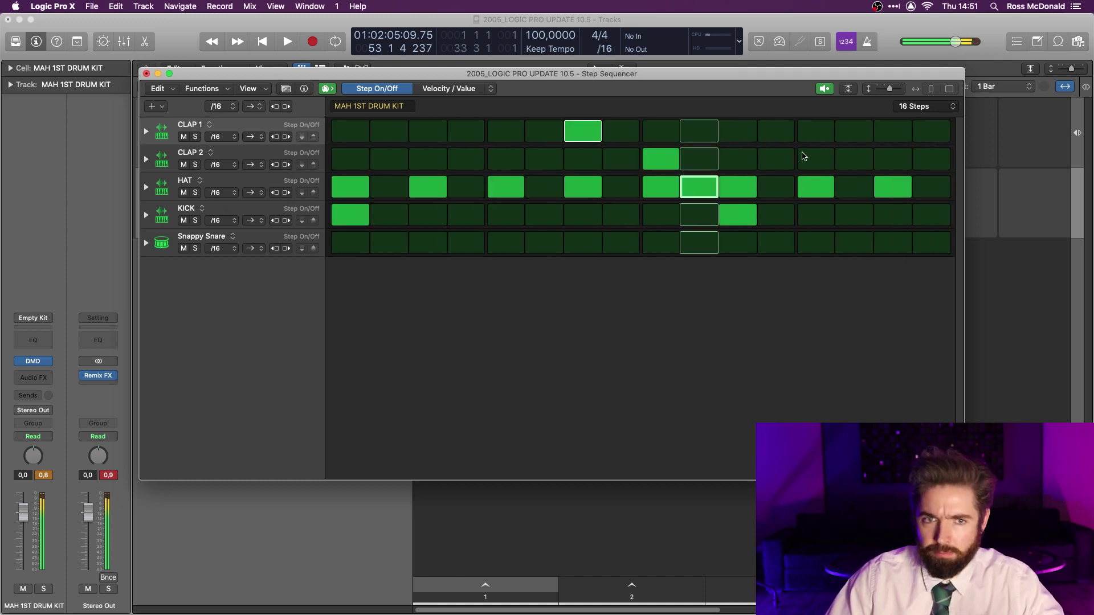
left_click(670, 244)
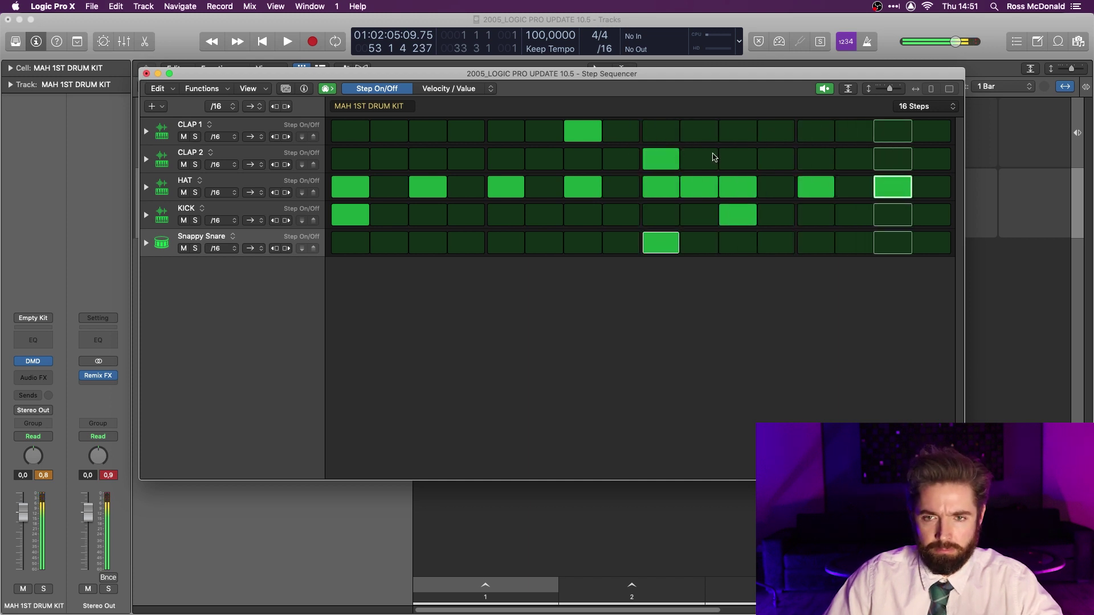
key("cmd+w")
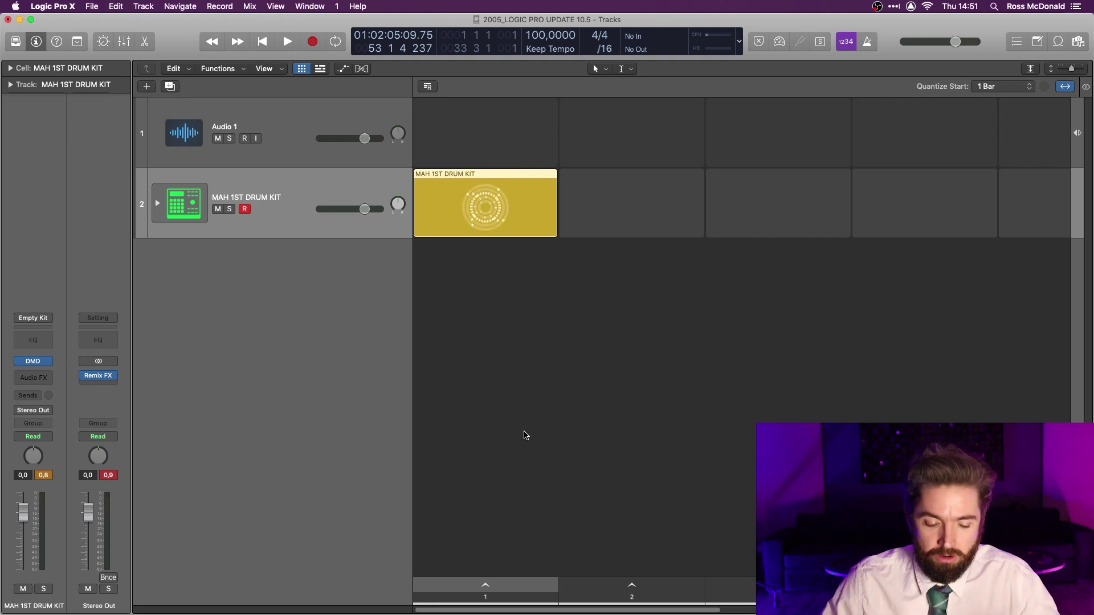
- Copy the MAH 1ST DRUM KIT pattern cell from scene 1 into scene 2 on the same track
scroll(526, 436, "up", 5)
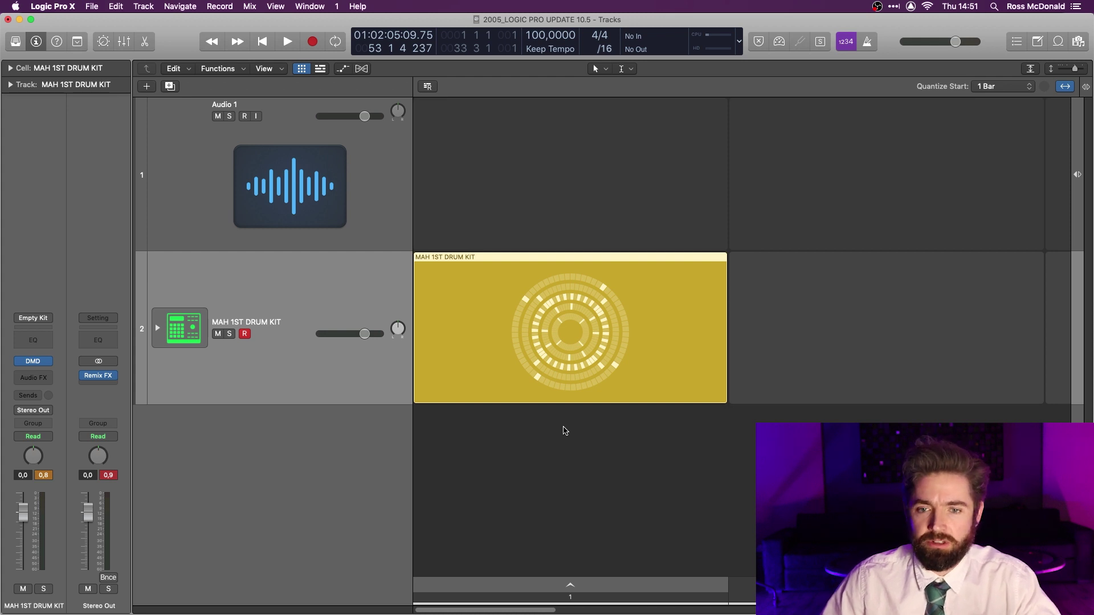
scroll(567, 425, "down", 5)
left_click_drag(447, 195, 590, 193)
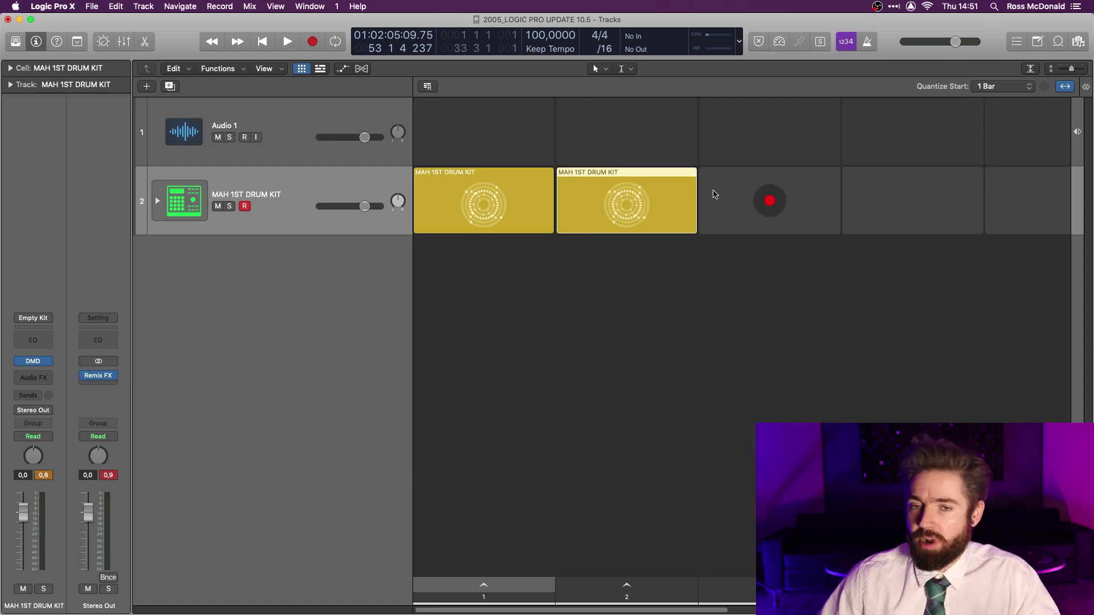
- Check the commands available for the pattern cell in scene 2
scroll(691, 195, "right", 1)
right_click(692, 198)
right_click(627, 191)
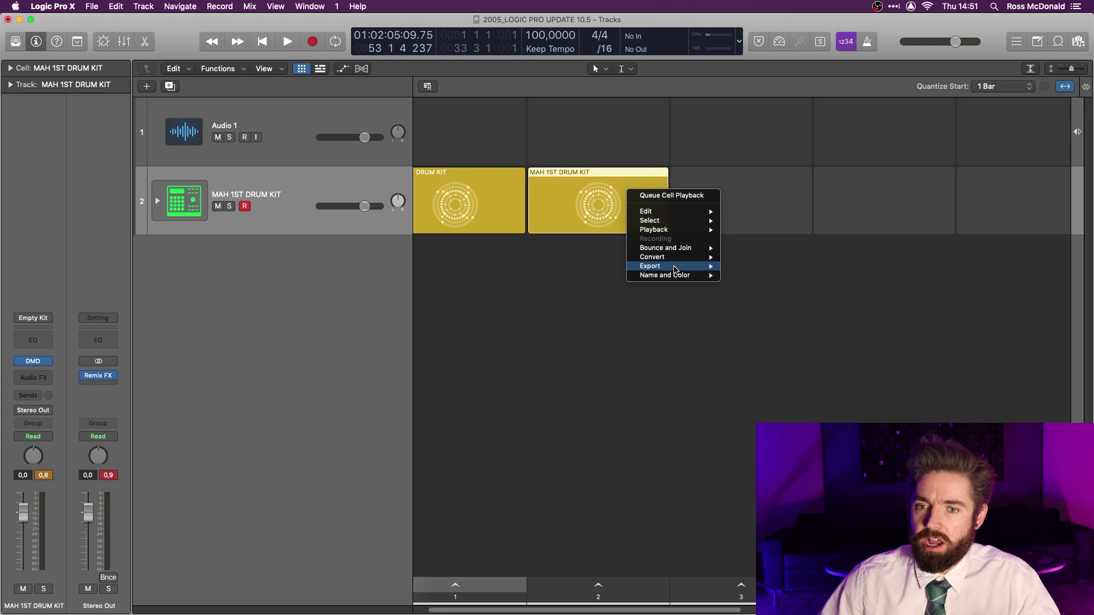
mouse_move(683, 230)
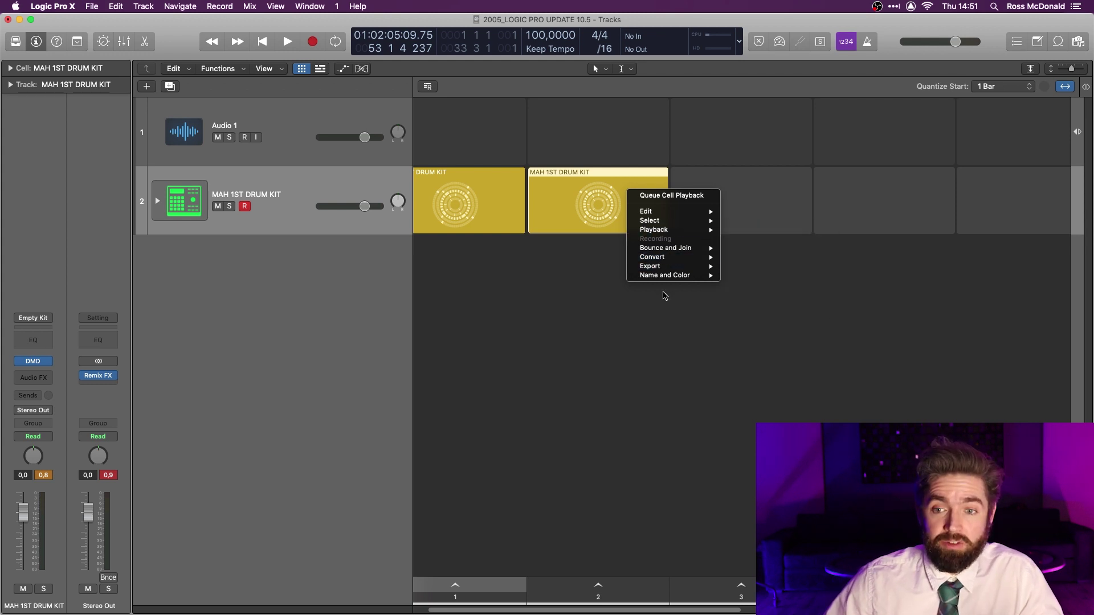
left_click(793, 323)
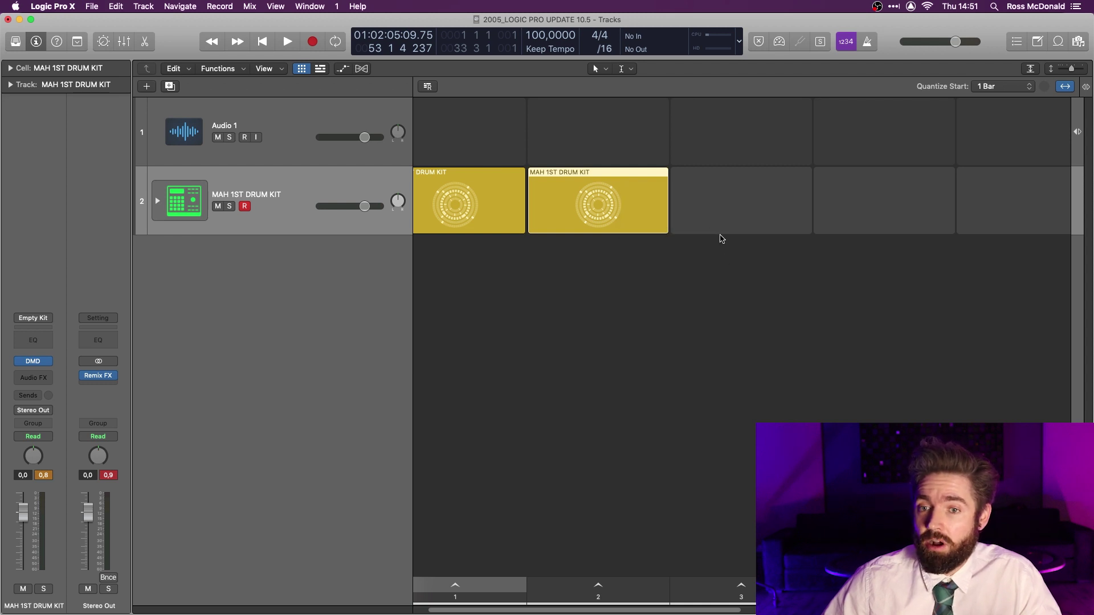
- Create an empty pattern cell in scene 3 of the drum kit track and view it in the Step Sequencer
right_click(694, 210)
left_click(763, 222)
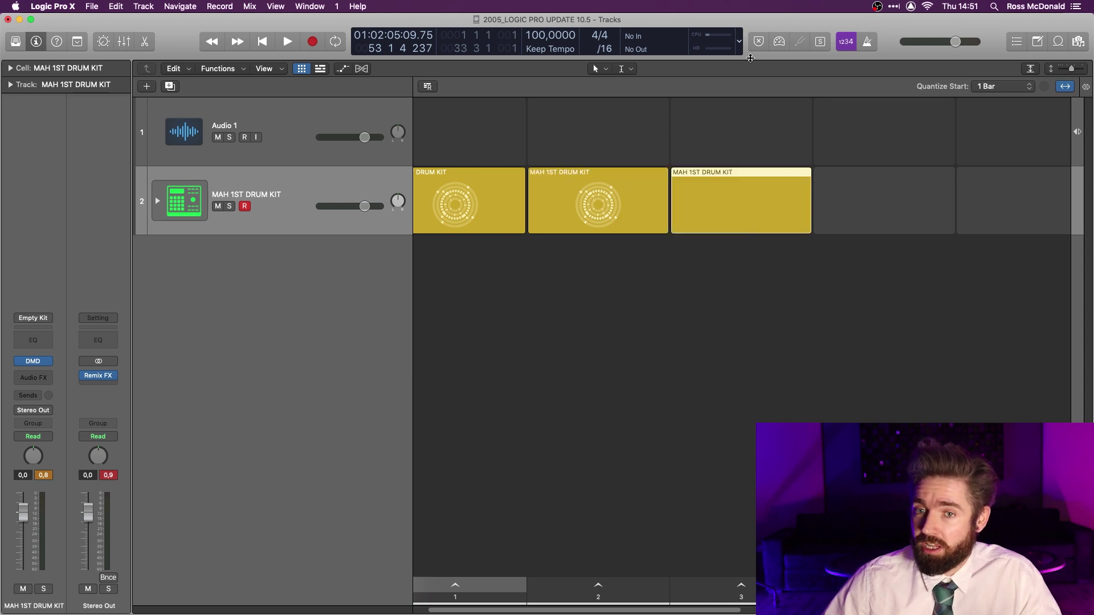
left_click(669, 95)
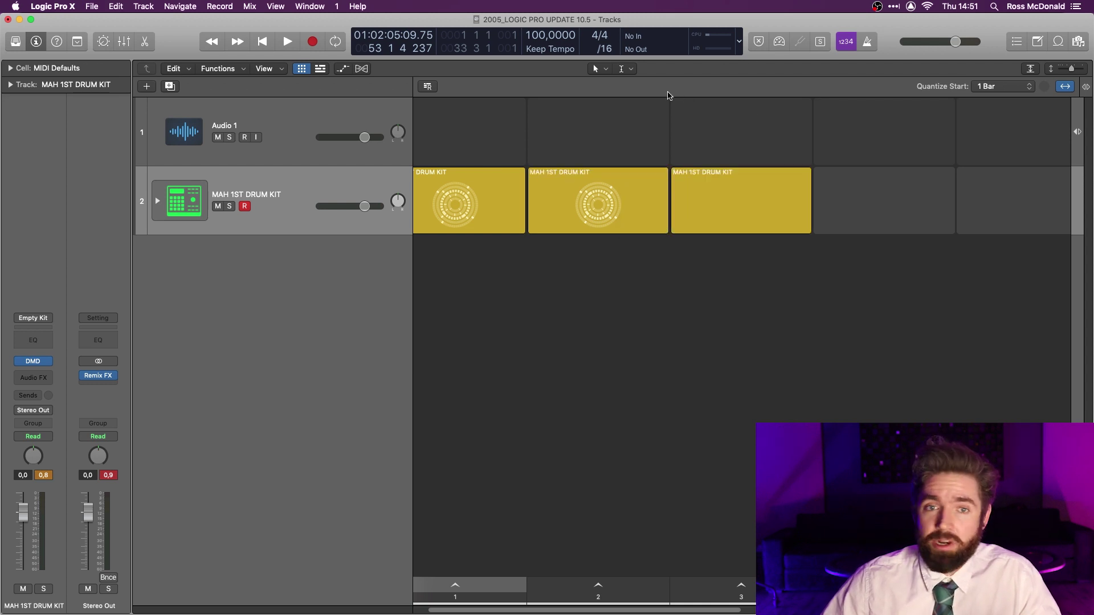
left_click(690, 190)
left_click(309, 7)
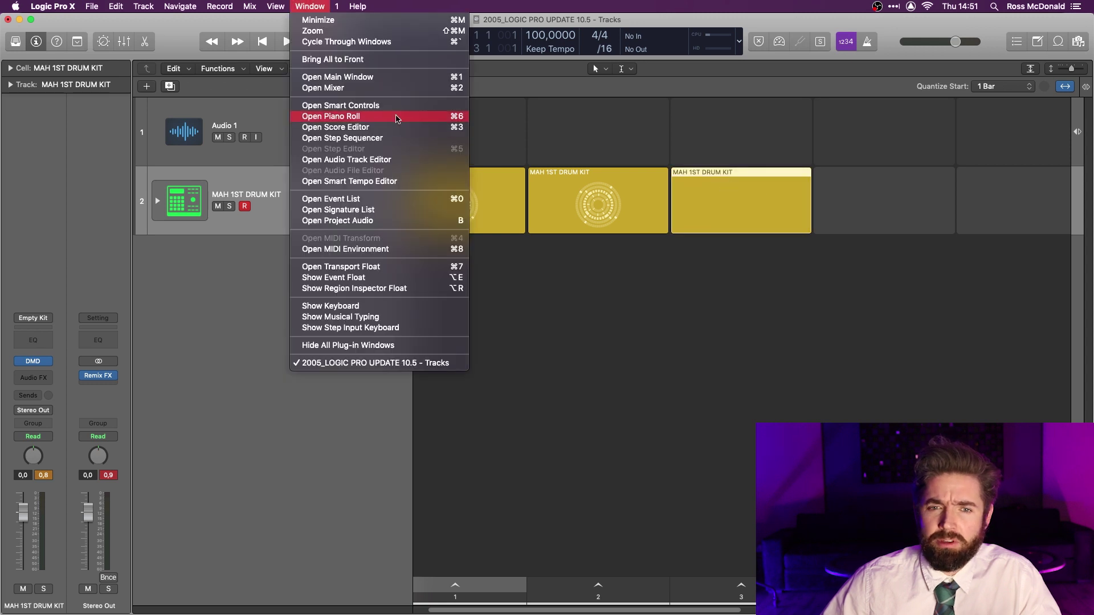
left_click(379, 141)
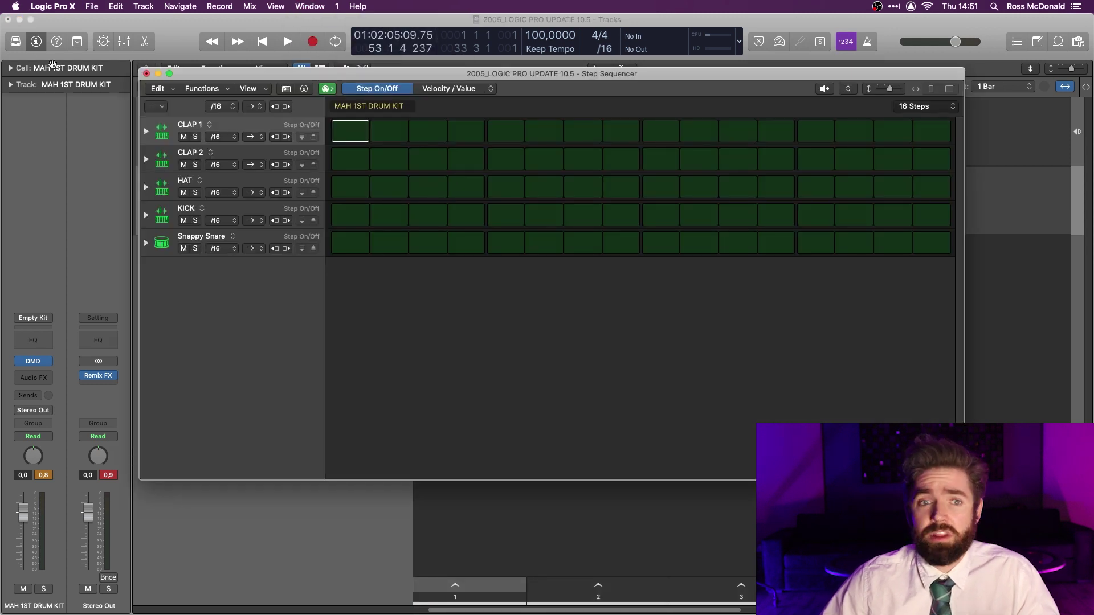
left_click(146, 75)
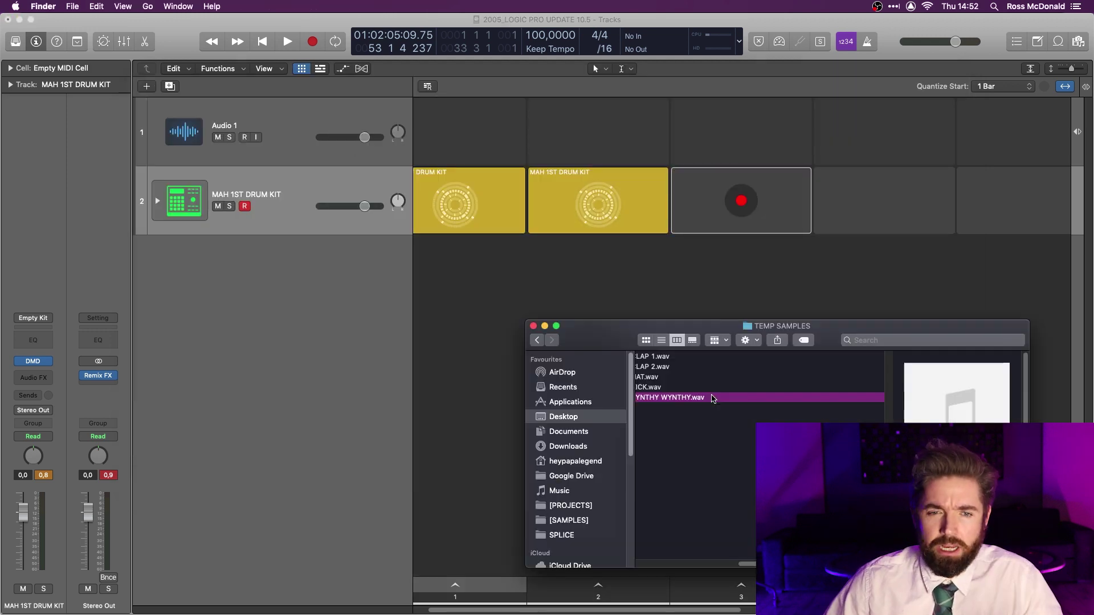
- Create a Quick Sampler track from SYNTHY WYNTHY.wav in the TEMP SAMPLES folder and switch it to Slice mode
left_click_drag(704, 397, 312, 282)
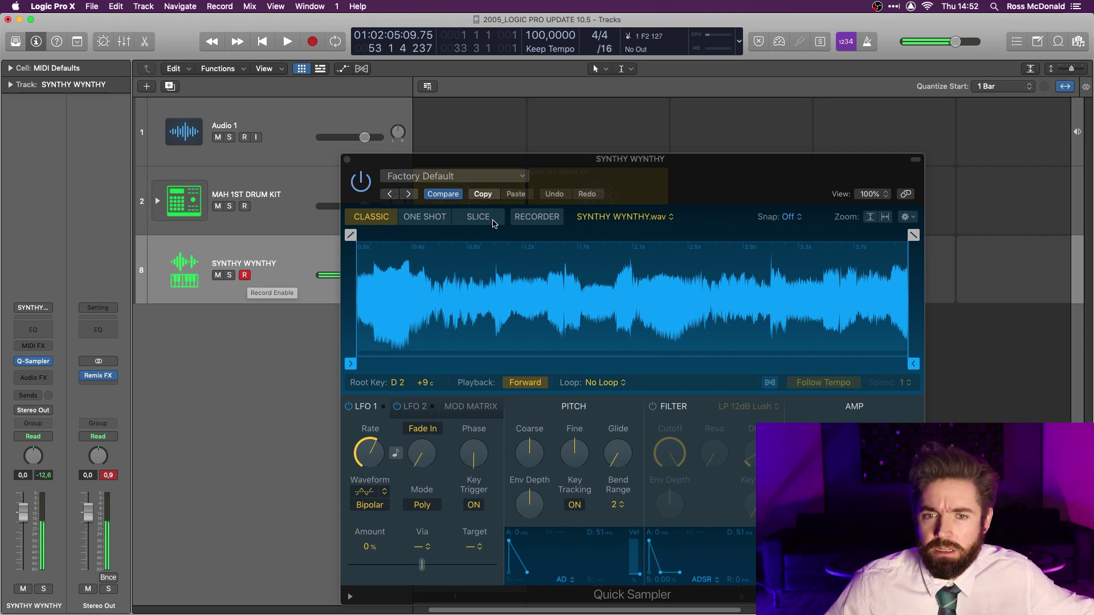
left_click(486, 215)
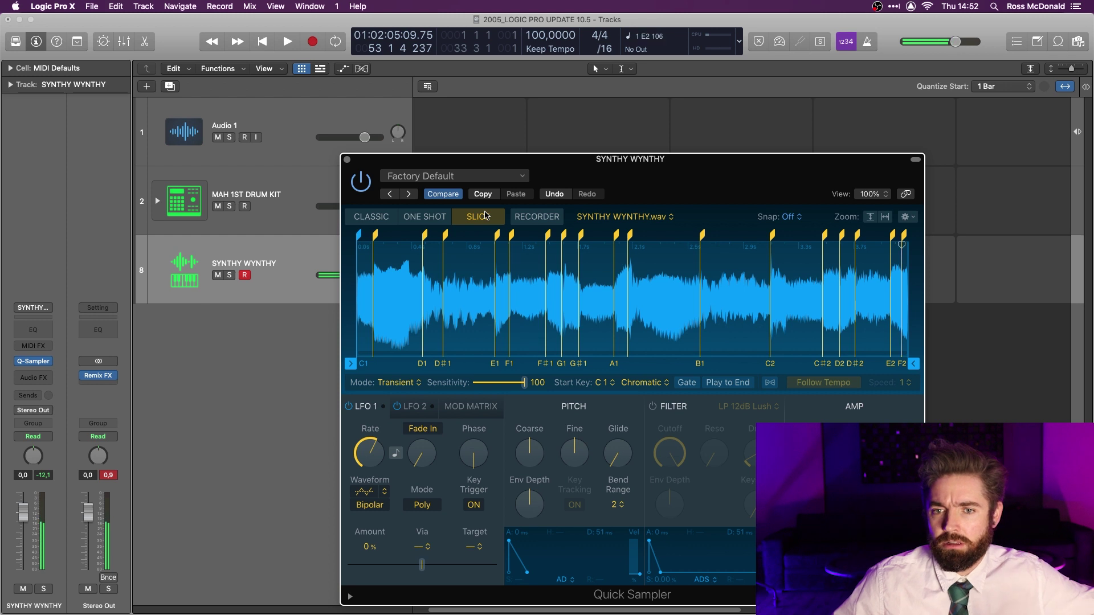
- Close the Quick Sampler window and open the Step Sequencer for the SYNTHY WYNTHY track
left_click(348, 160)
left_click(555, 189)
left_click(310, 7)
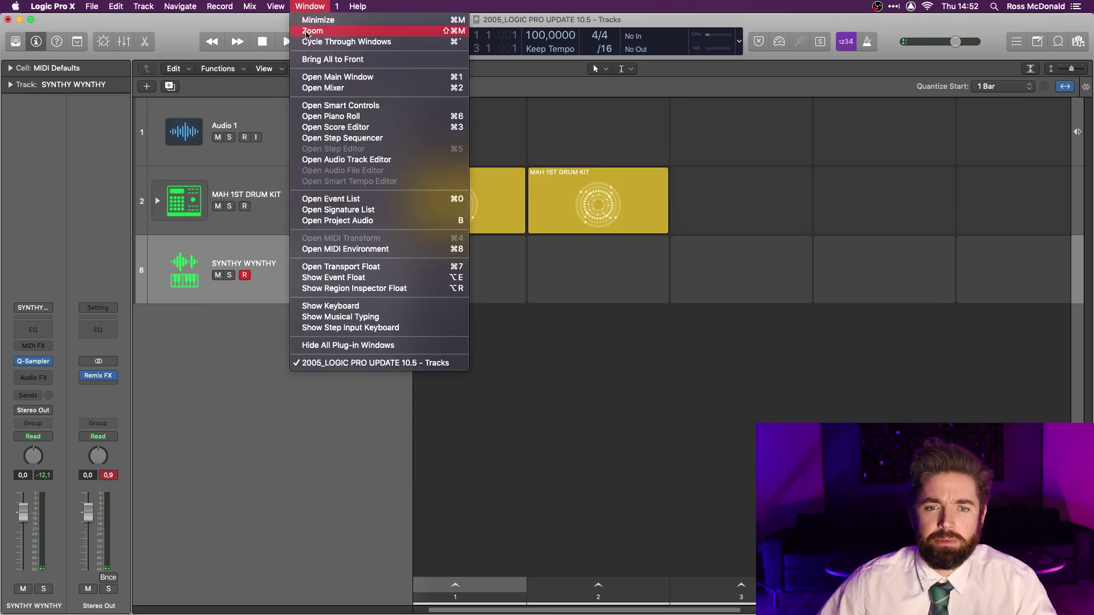
left_click(342, 138)
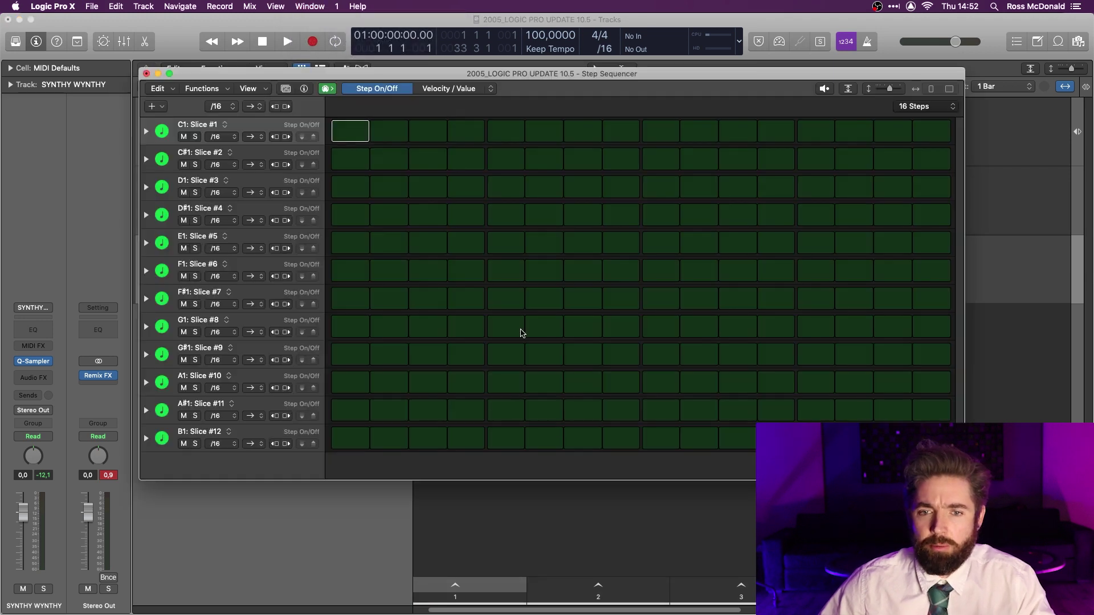
- Program a slice pattern: Slice #12 to #7 on steps 1, 3, 5, 7, 9 and 11, Slice #6 on 13 and 14, Slice #5 on 15
left_click(359, 439)
left_click(428, 410)
left_click_drag(468, 386, 506, 383)
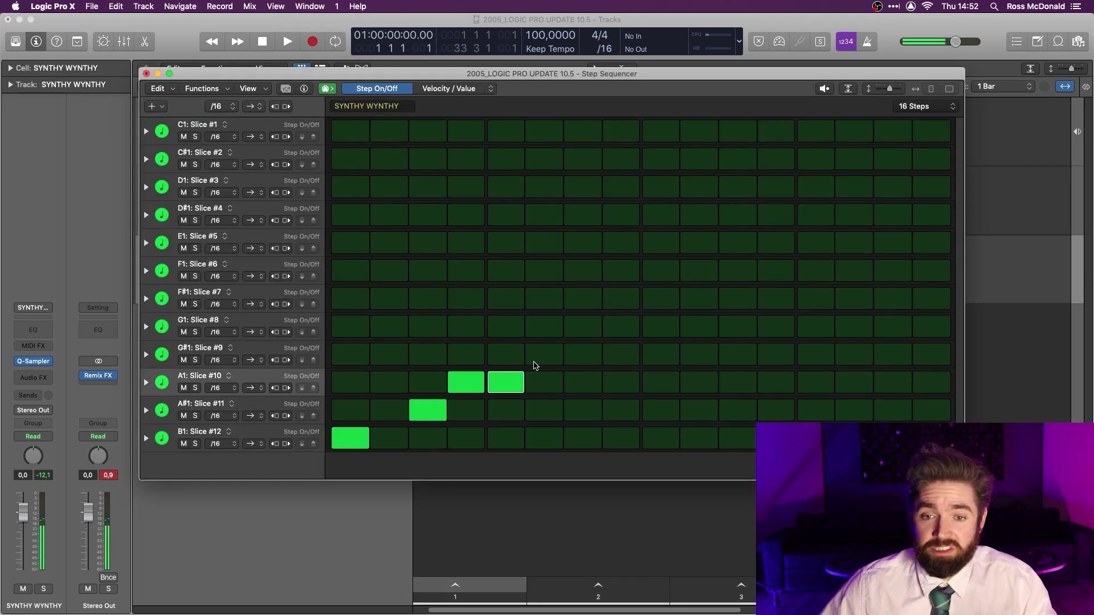
left_click(478, 383)
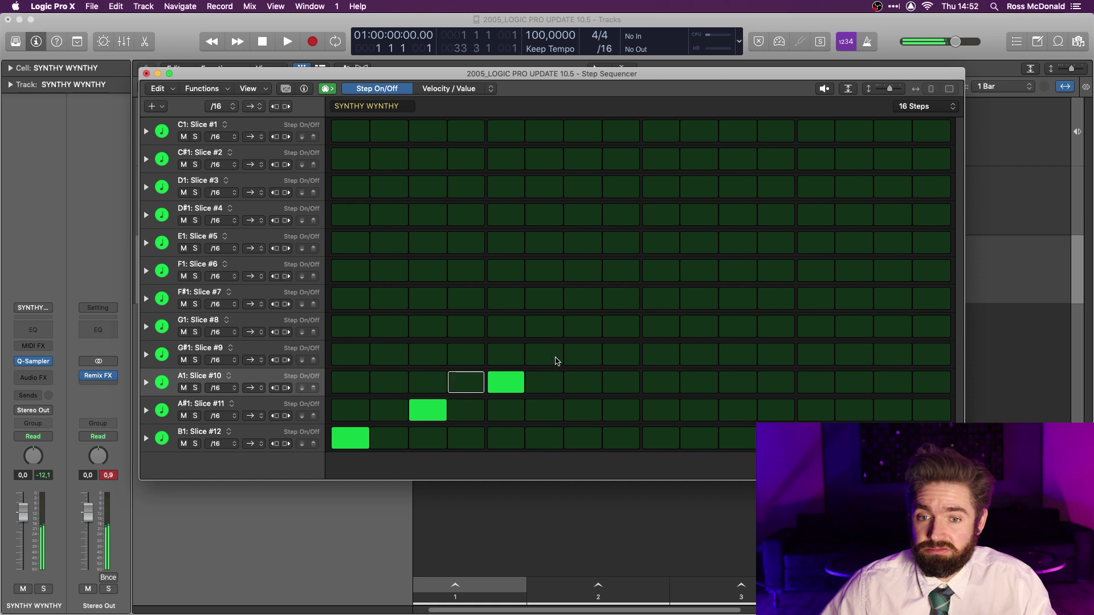
left_click(568, 359)
left_click(666, 329)
left_click(739, 301)
left_click(815, 272)
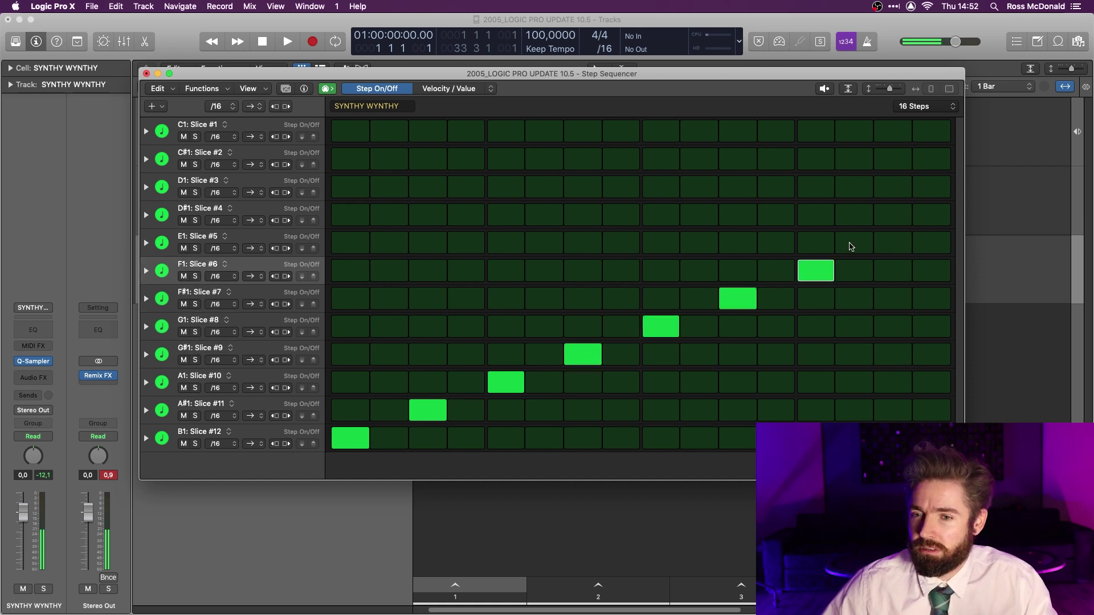
left_click(855, 271)
left_click(904, 251)
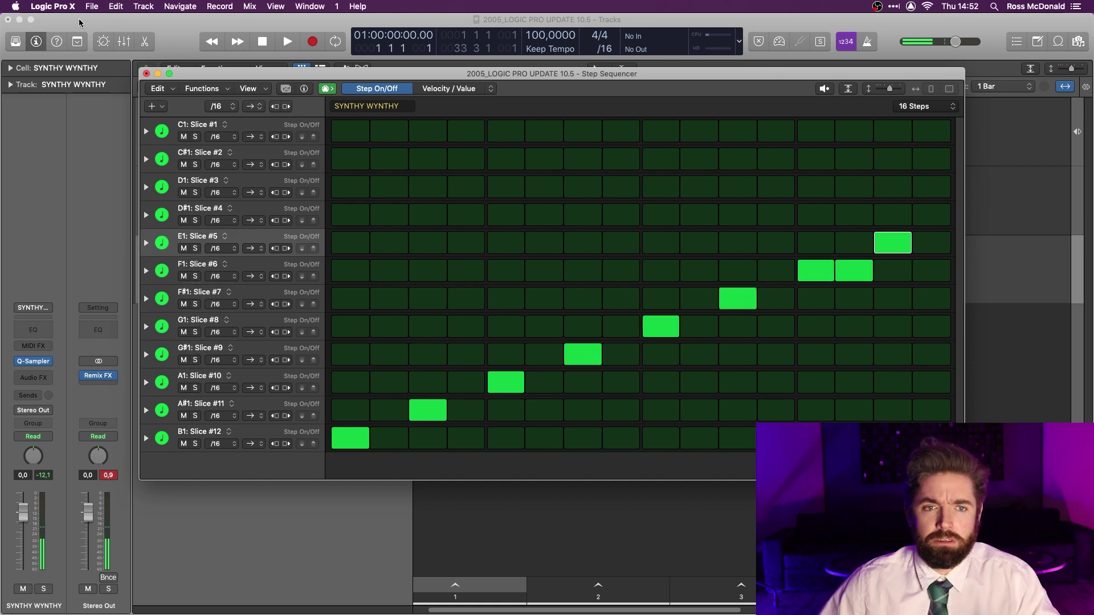
- Play scene 1, switch to scene 2 and back to scene 1, and stop playback
left_click(487, 594)
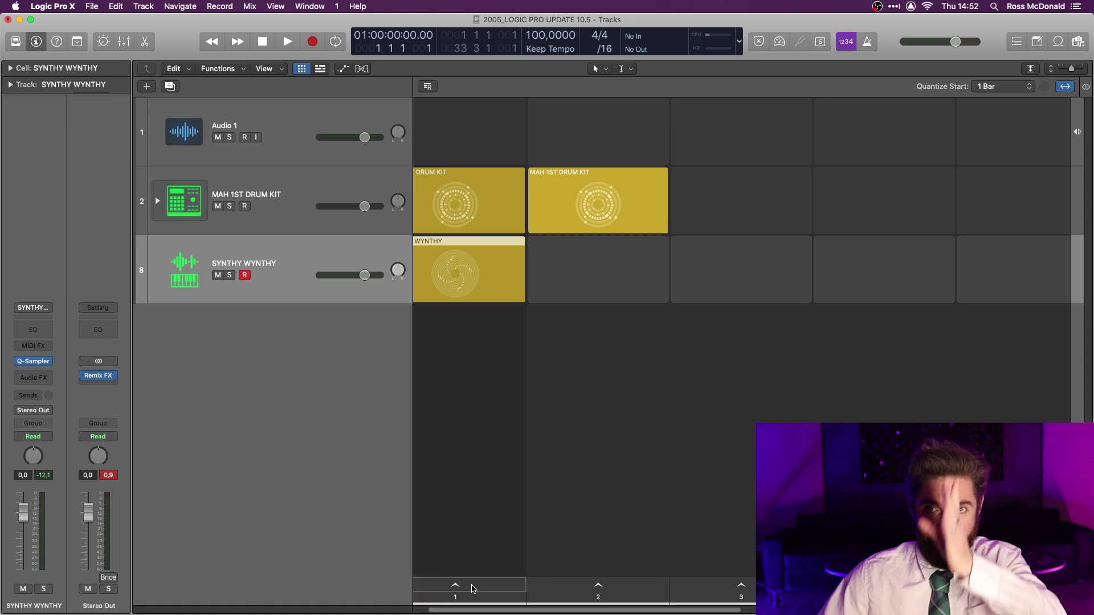
left_click(471, 589)
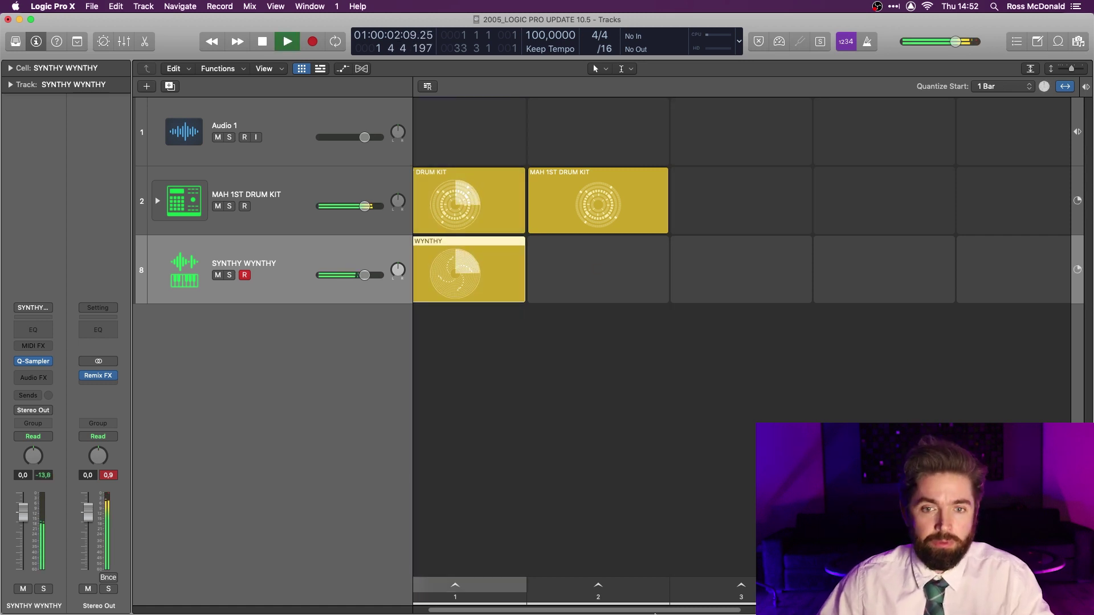
left_click(601, 592)
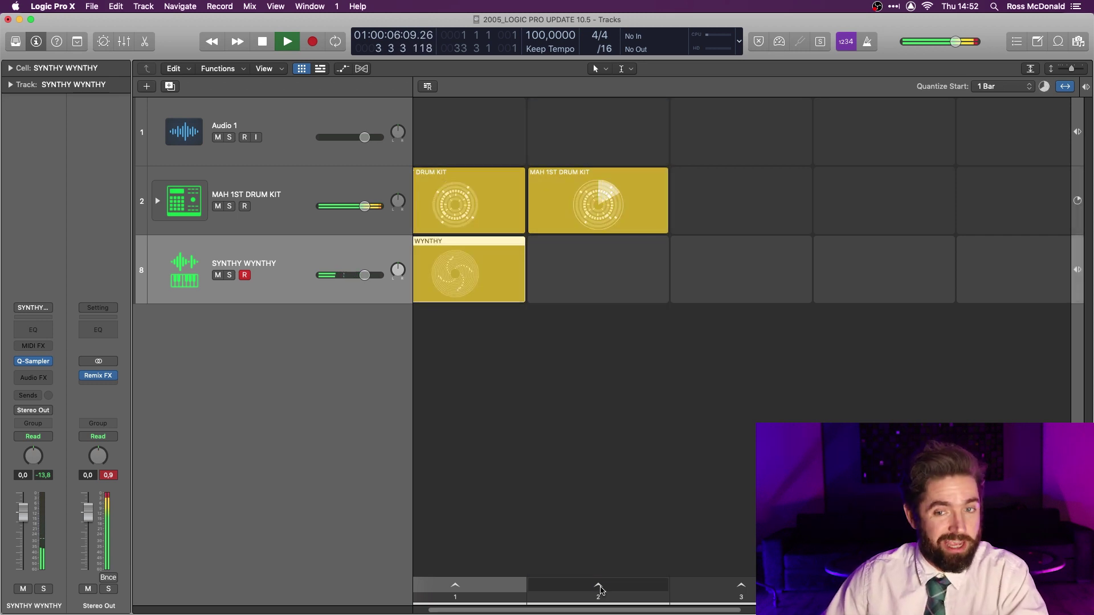
left_click(522, 590)
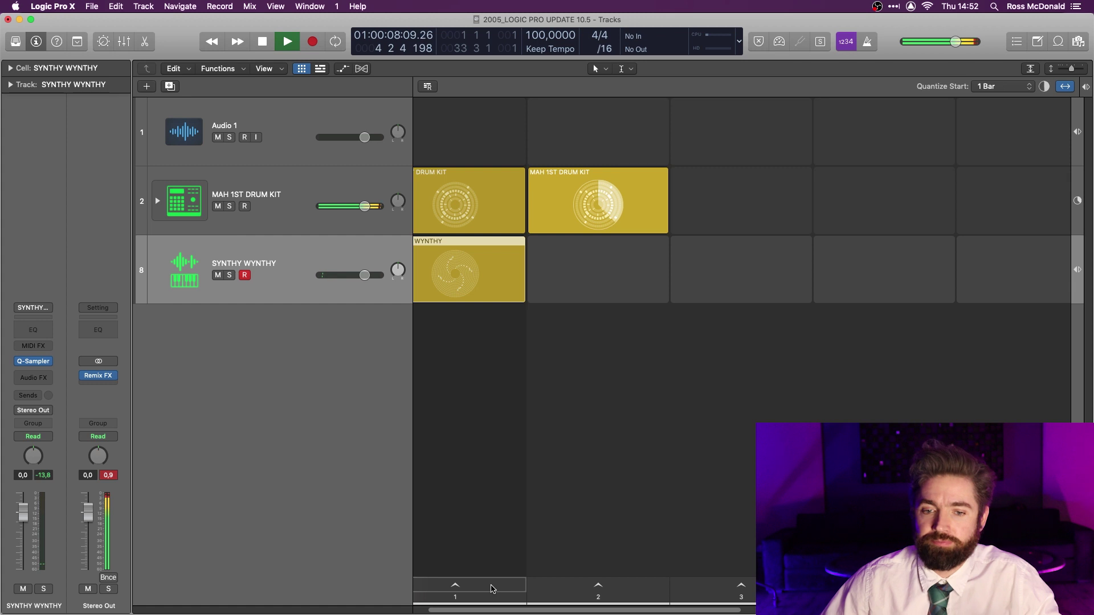
mouse_move(639, 177)
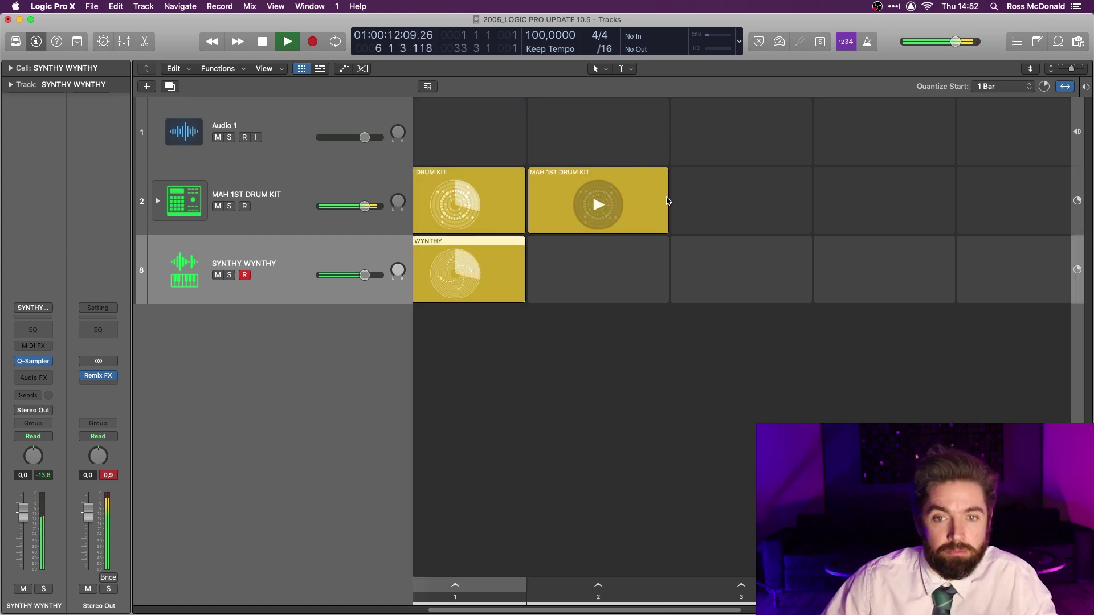
key("space")
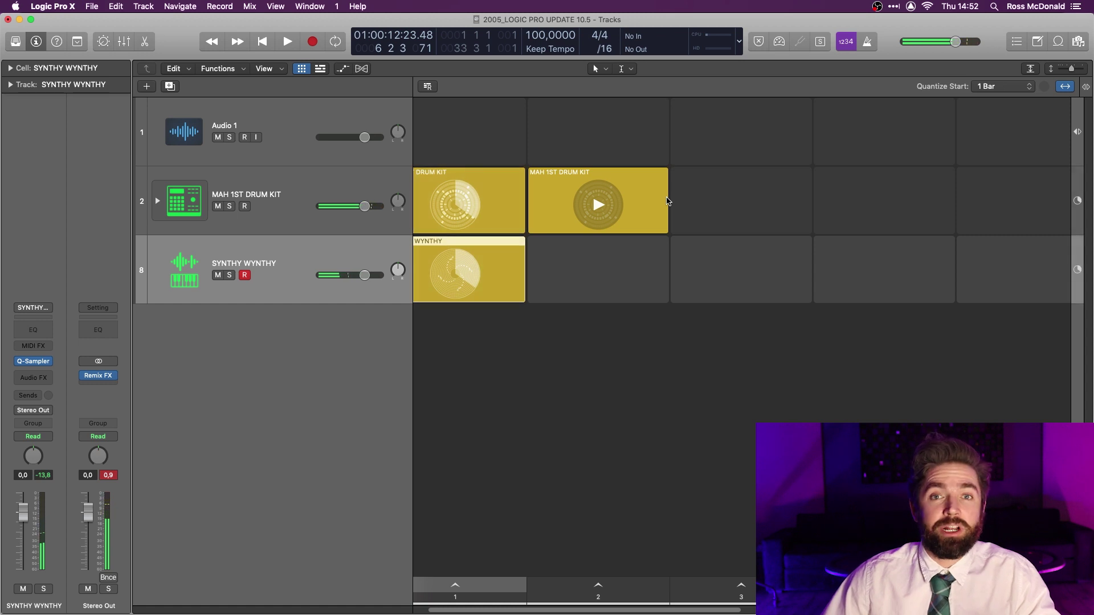
- Create one software instrument track with a stereo Quick Sampler (Single Sample)
mouse_move(507, 304)
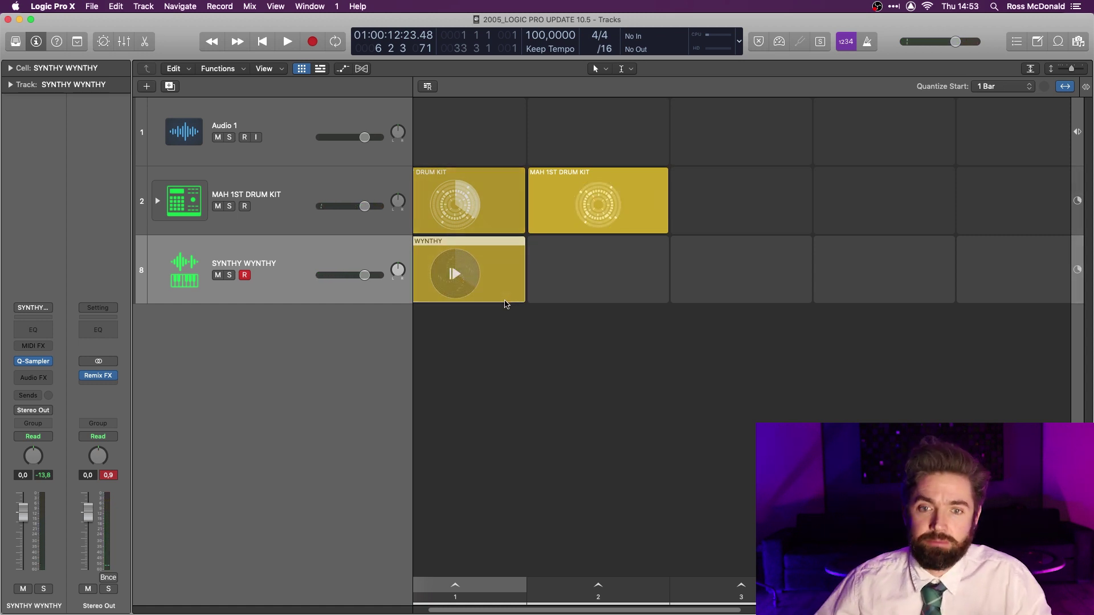
scroll(533, 415, "left", 2)
key("super+Left")
key("super+Left")
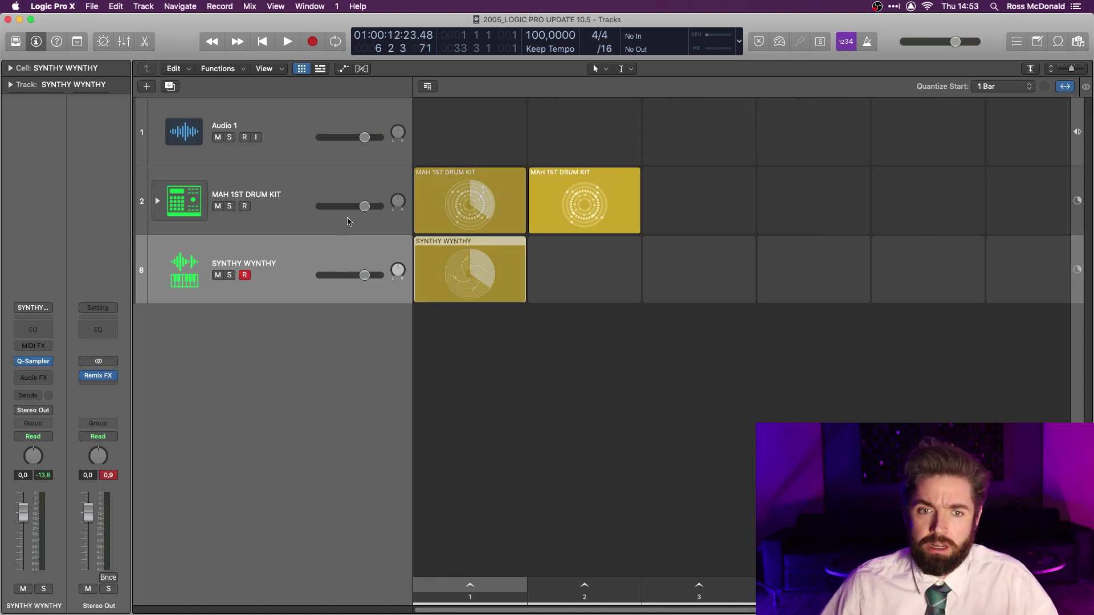
left_click(147, 87)
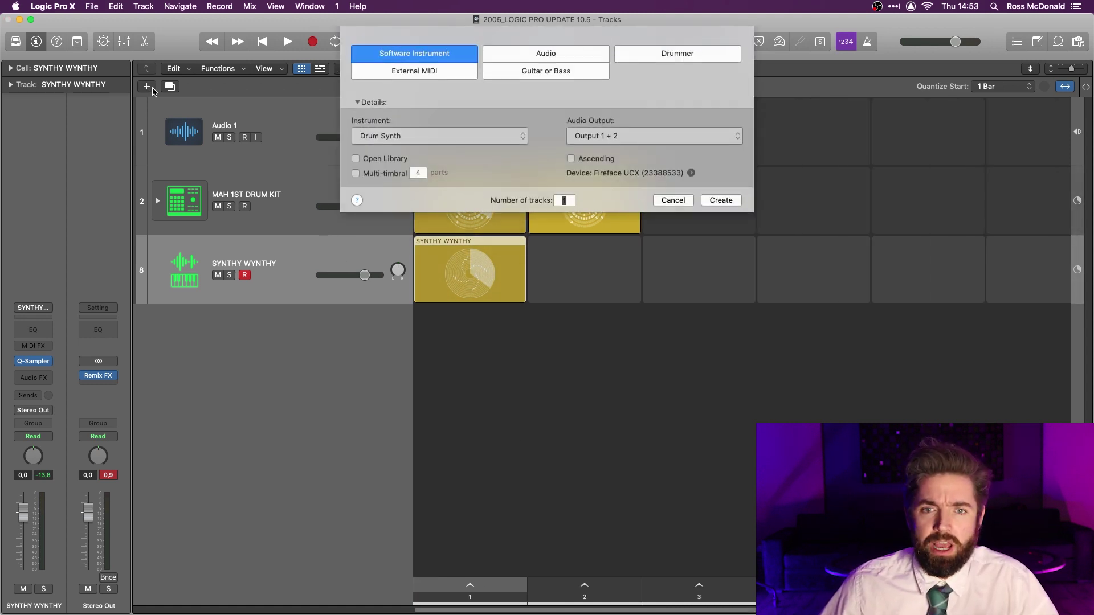
left_click(429, 137)
mouse_move(429, 137)
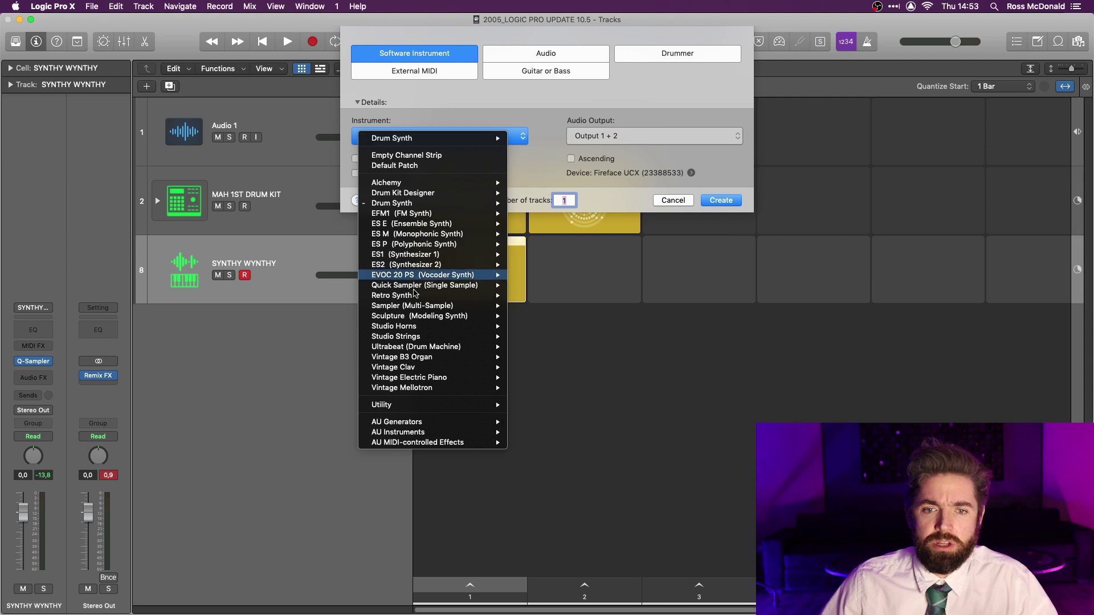
mouse_move(444, 306)
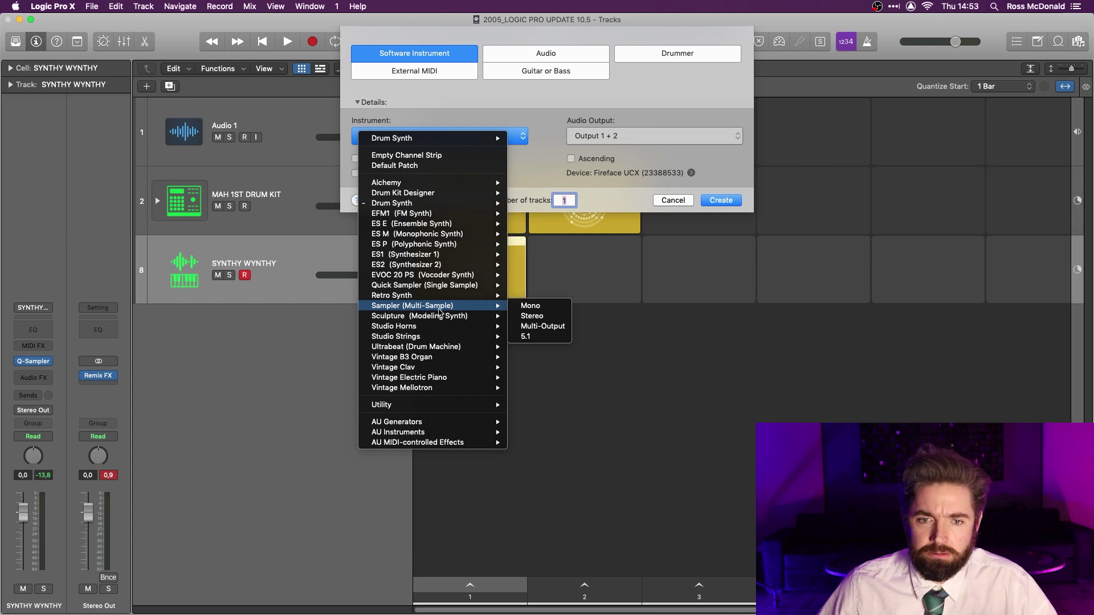
mouse_move(468, 285)
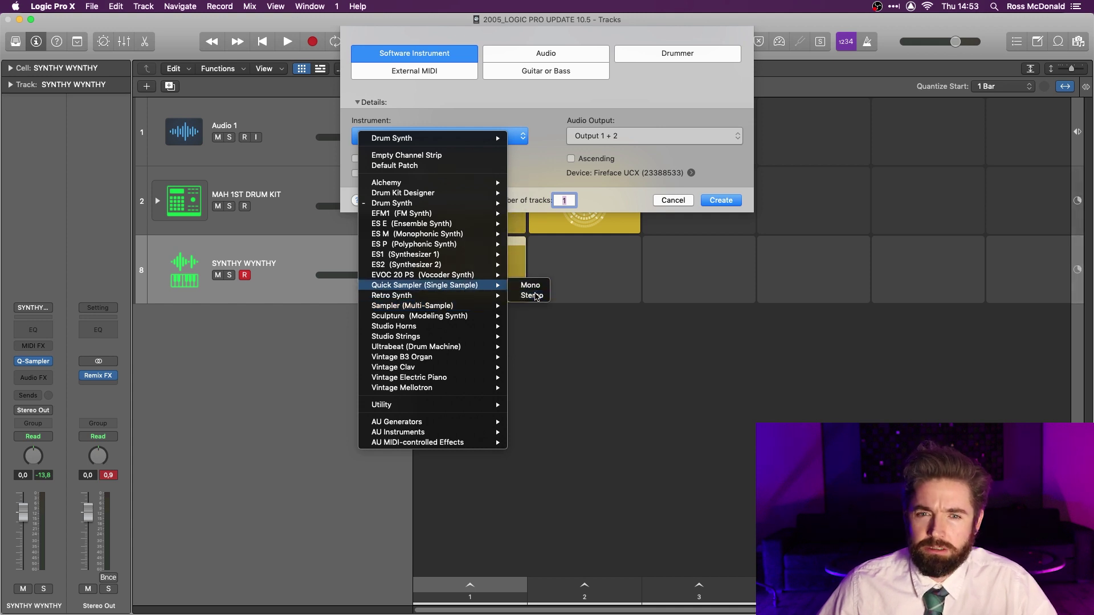
left_click(531, 295)
left_click(721, 200)
- Record about 11 seconds of audio from Input 1 in Quick Sampler and move the sample's start marker slightly later
left_click(633, 301)
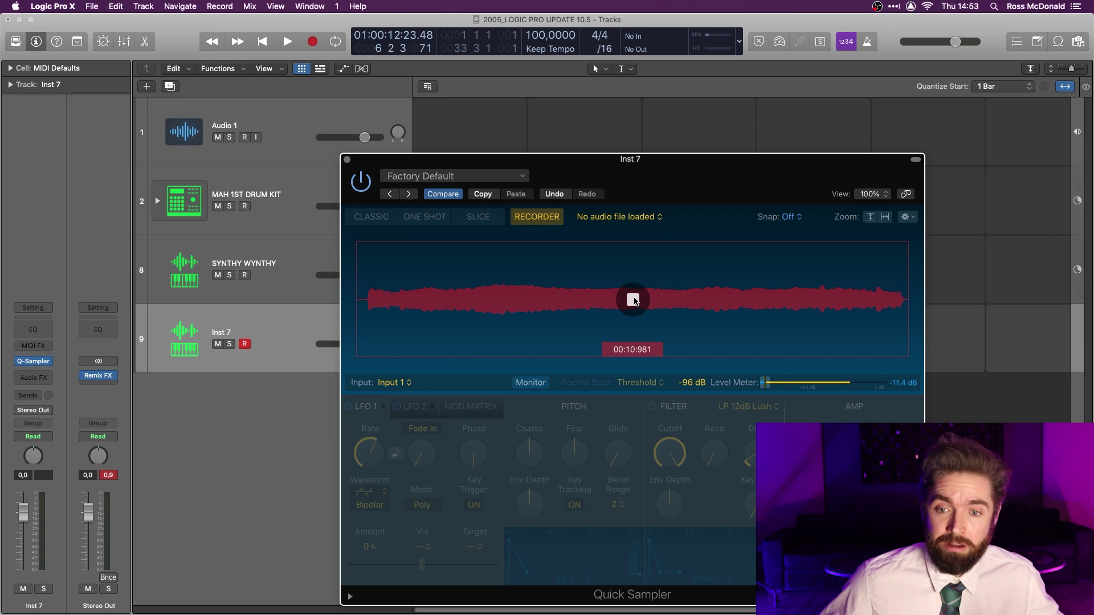
left_click(633, 300)
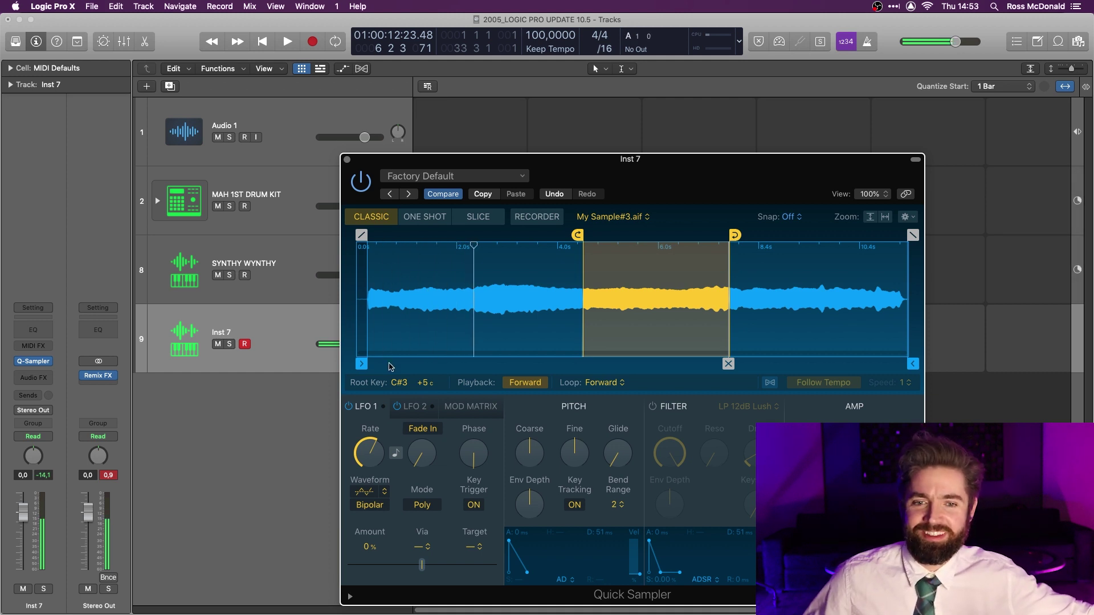
mouse_move(367, 367)
left_click_drag(365, 365, 376, 367)
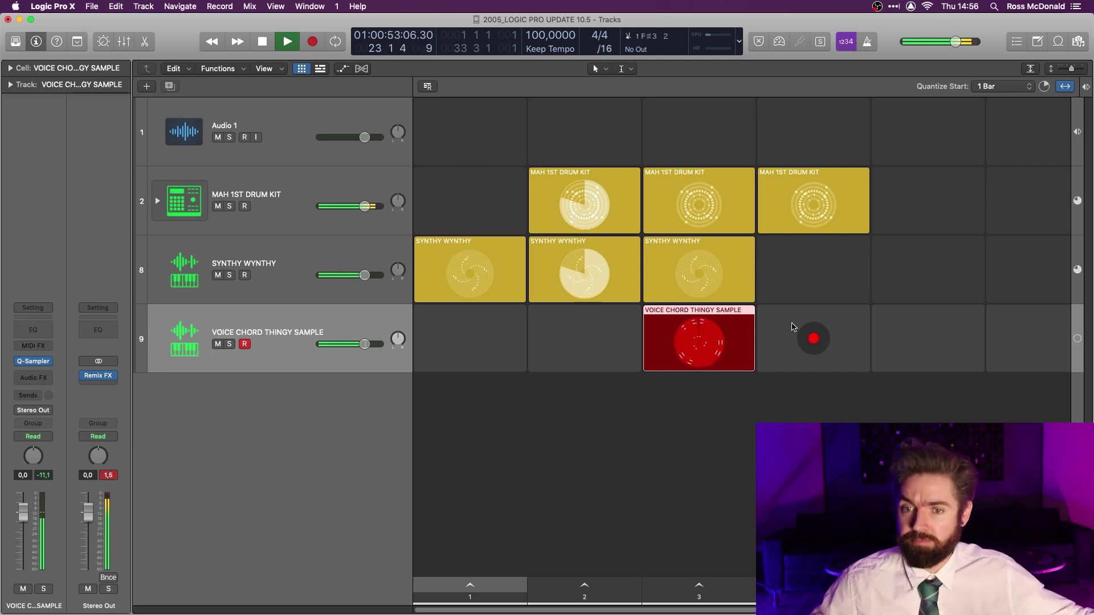
- End the recording into the VOICE CHORD THINGY SAMPLE cell in scene 3, listen to it and stop playback
left_click(700, 342)
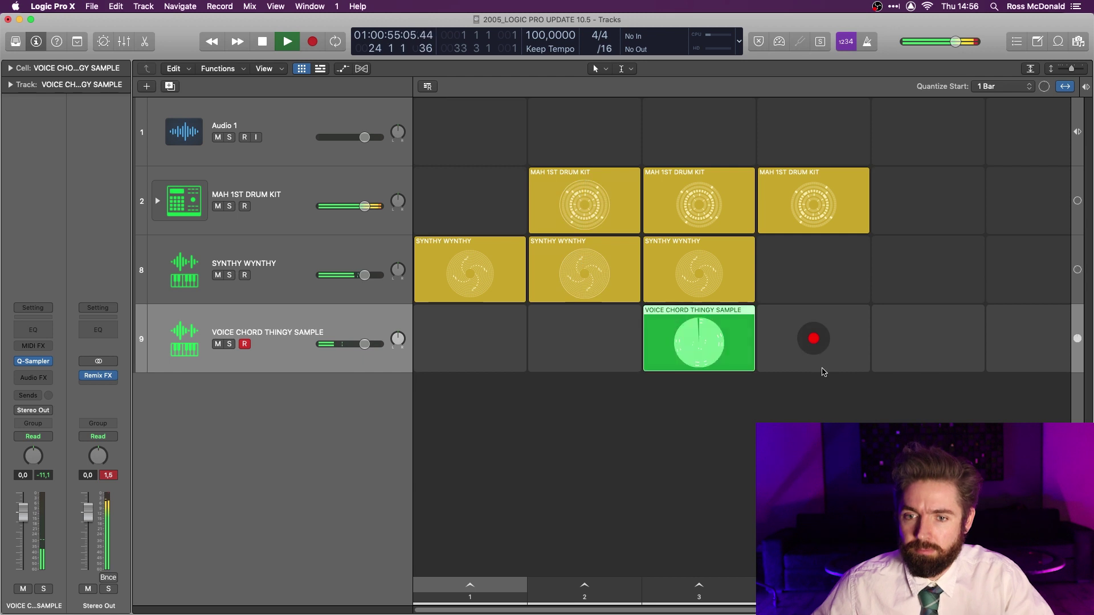
left_click(696, 343)
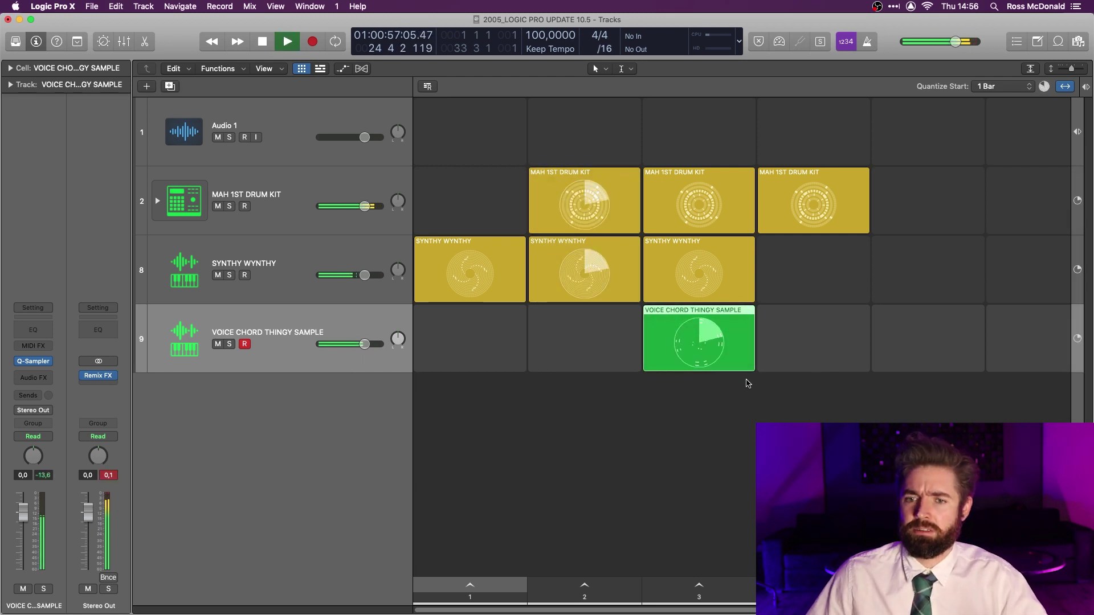
key("space")
- Quantize the VOICE CHORD THINGY SAMPLE cell in scene 3 to 1/8 Note and check its notes in the Piano Roll
right_click(672, 328)
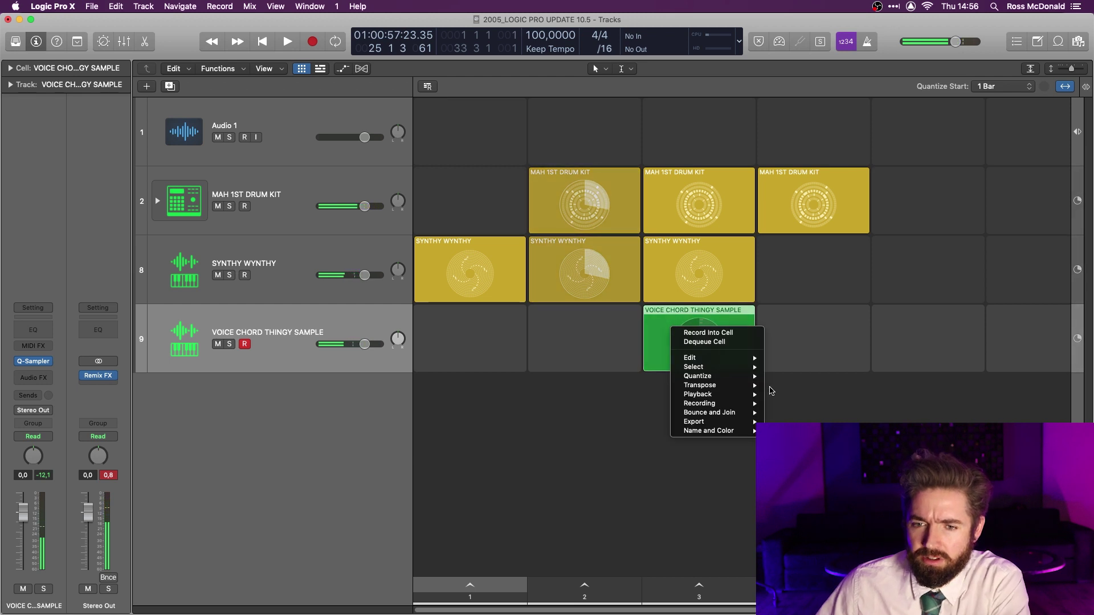
mouse_move(741, 376)
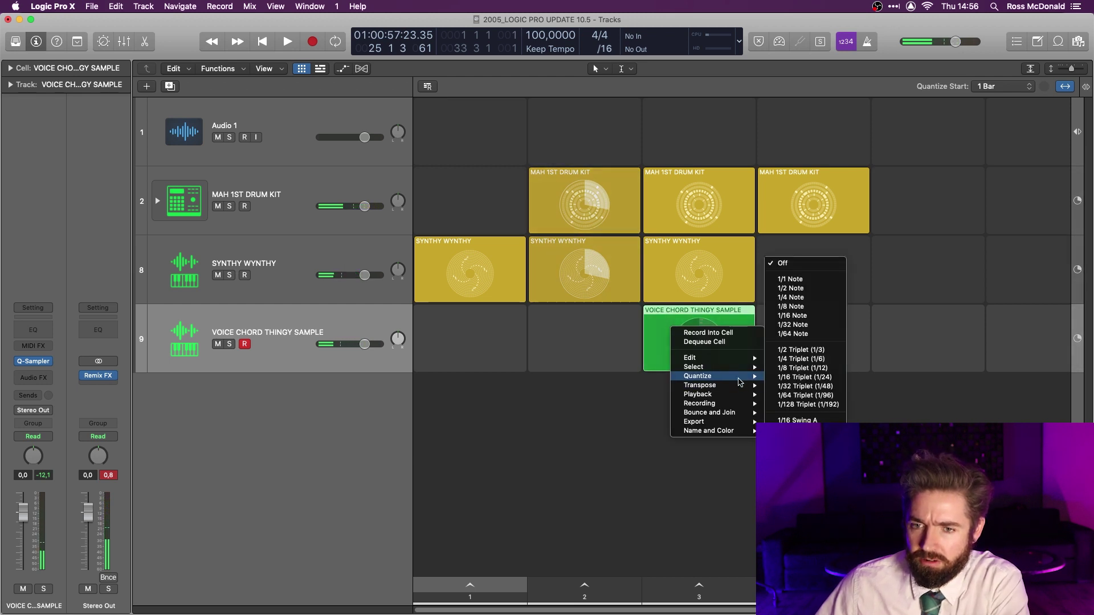
left_click(821, 308)
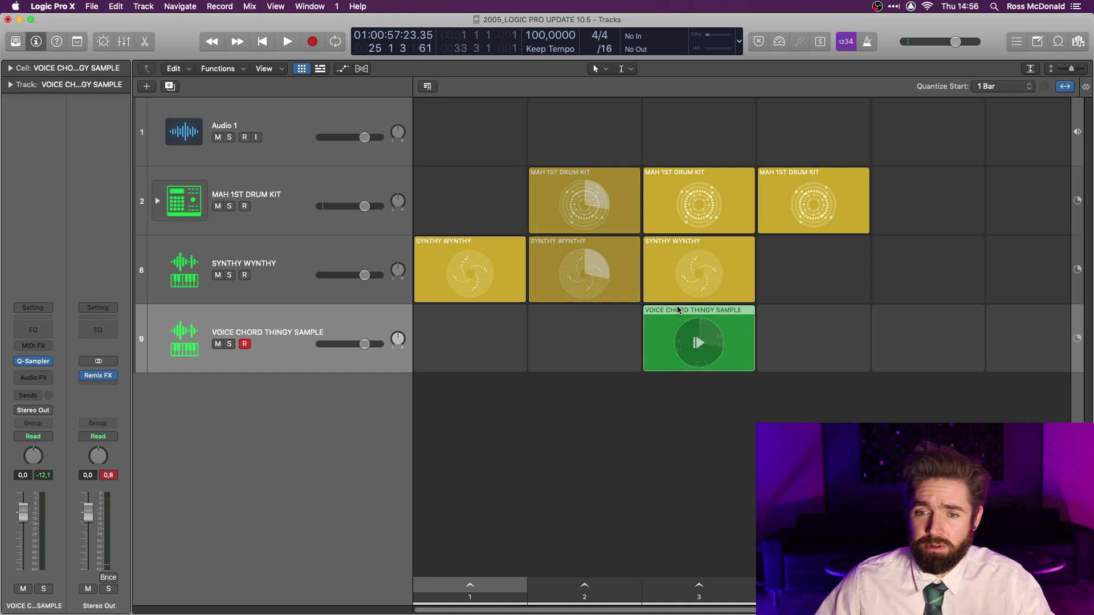
double_click(666, 325)
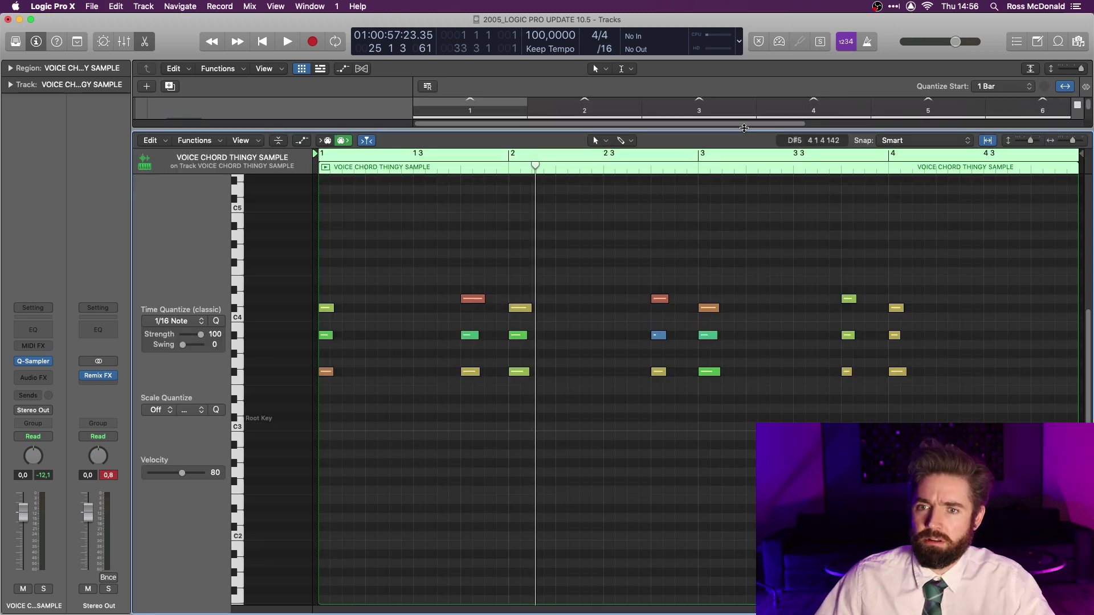
key("e")
- Play scenes 1, 2 and 3 in turn and copy the VOICE CHORD THINGY SAMPLE cell into scene 4 on its track
left_click(464, 585)
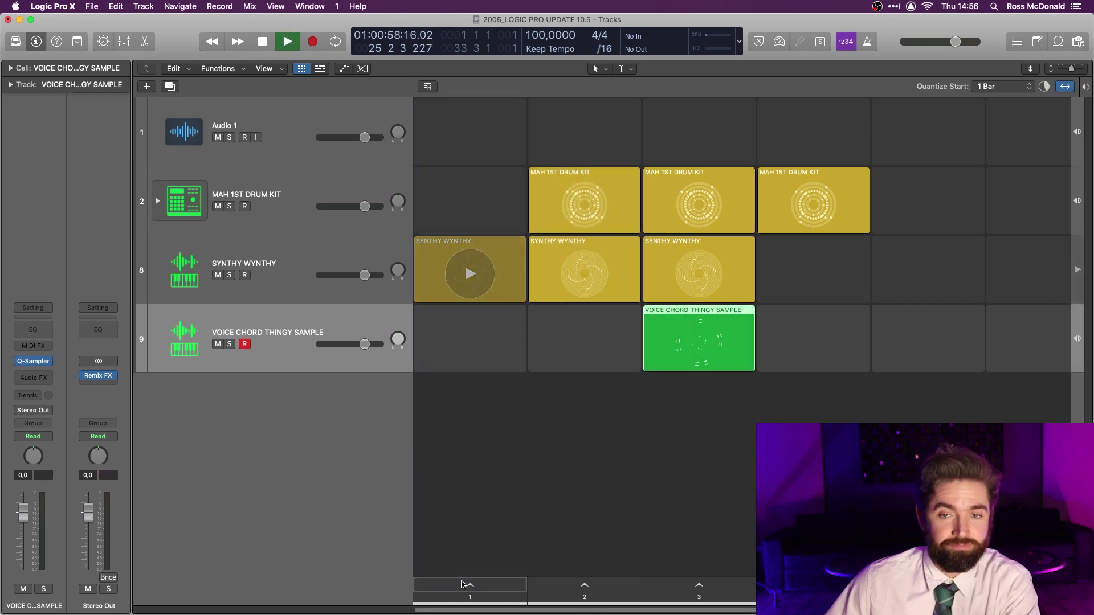
left_click(584, 588)
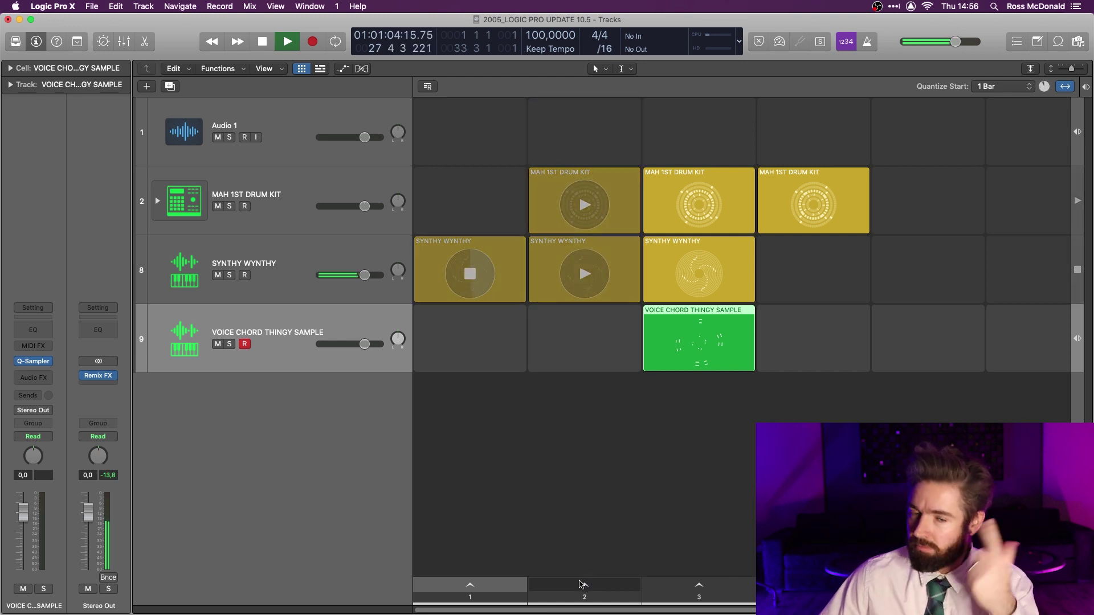
left_click(675, 594)
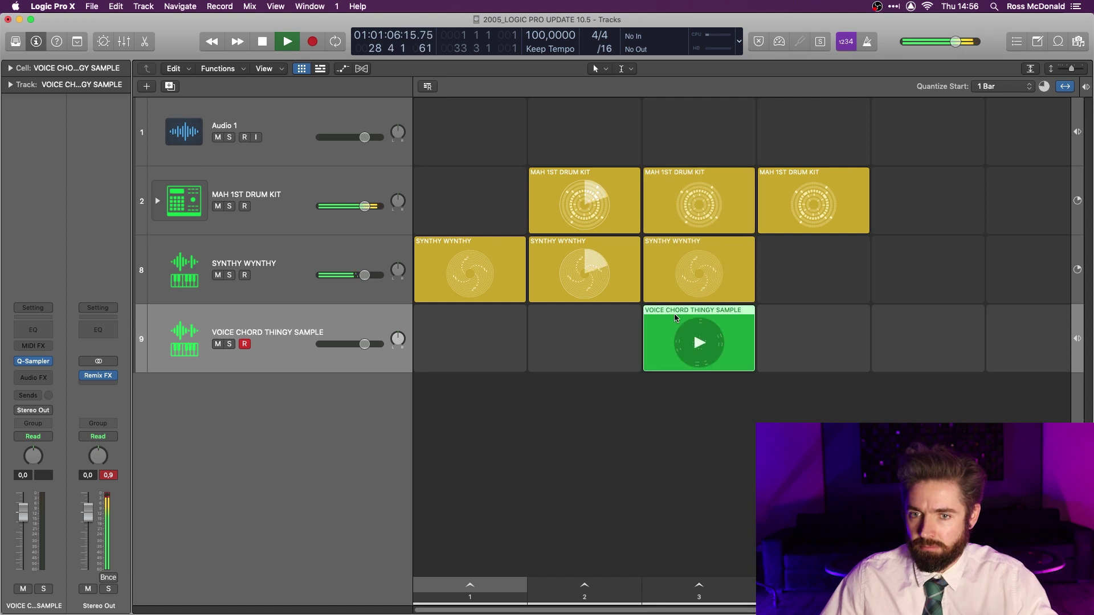
left_click_drag(747, 312, 796, 318)
left_click(711, 586)
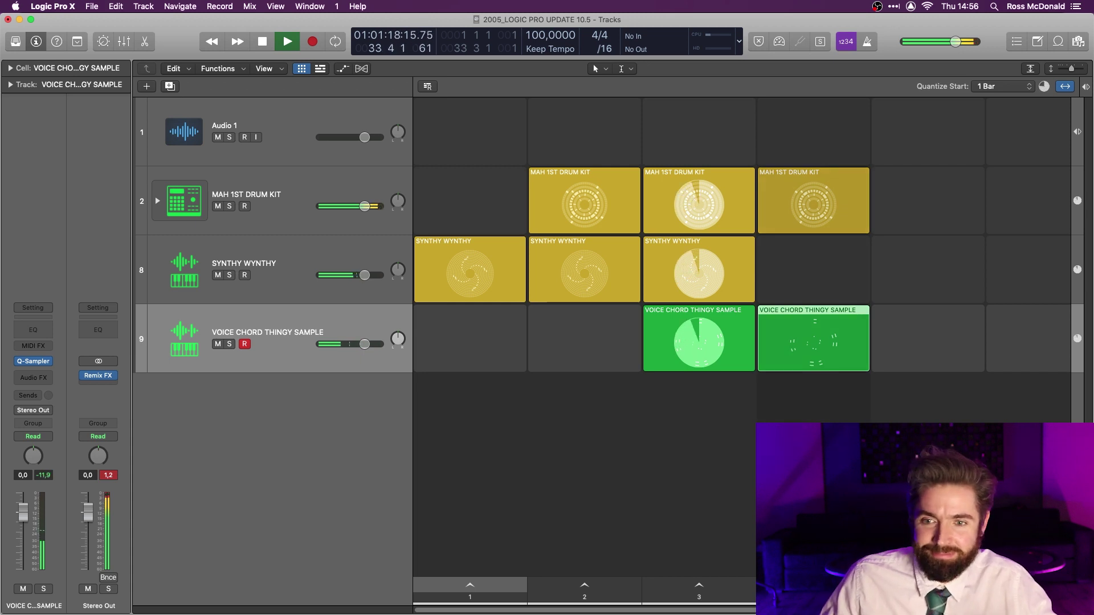
- Add a send to the Bus 3 Reverb on the VOICE CHORD THINGY SAMPLE track
left_click(33, 394)
mouse_move(34, 410)
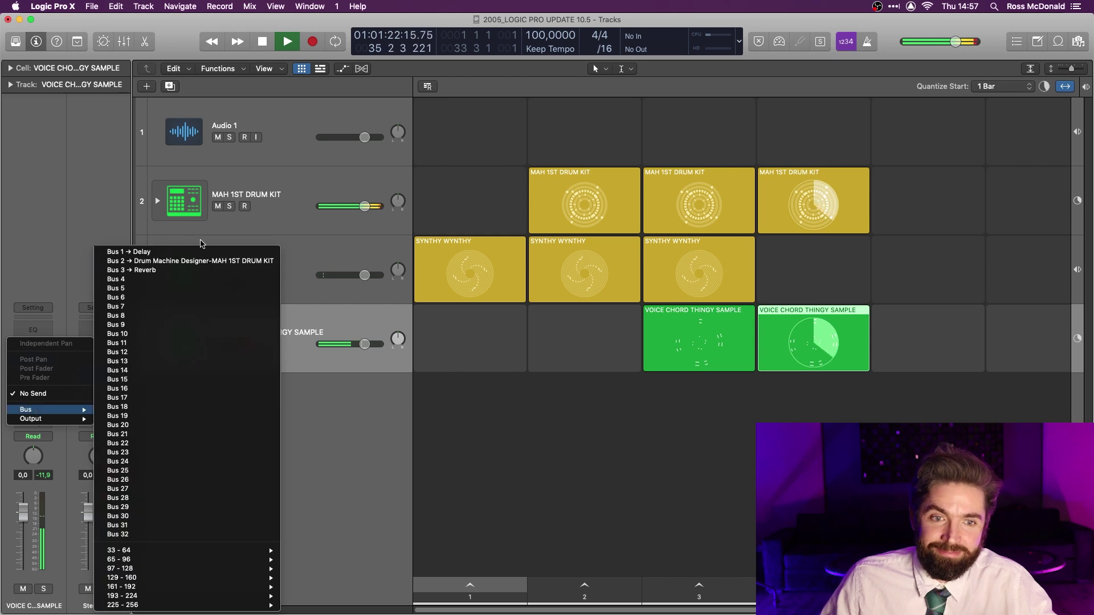
left_click(195, 270)
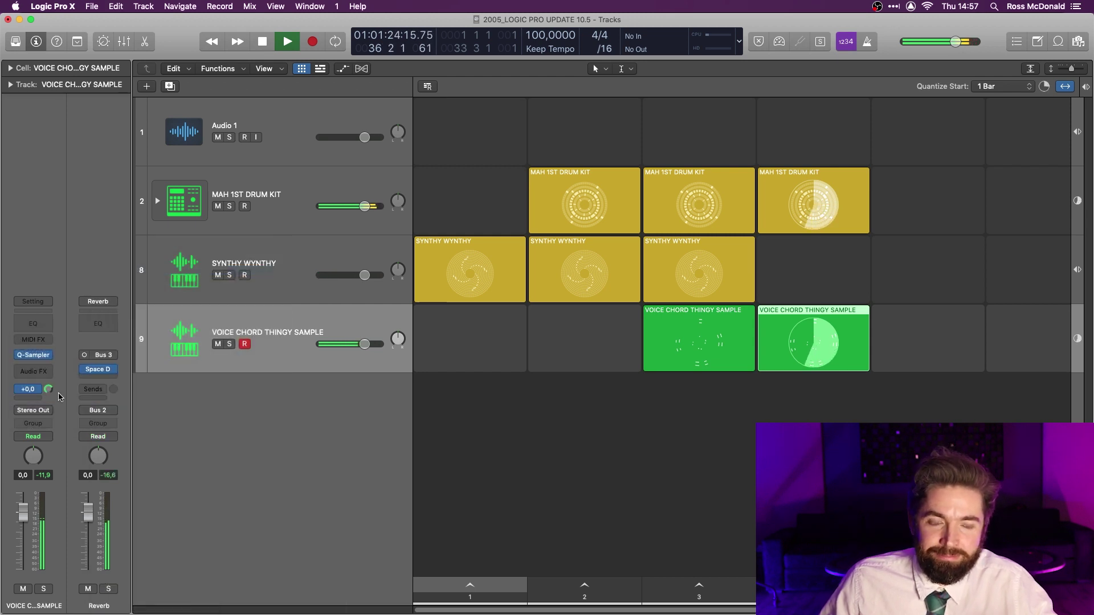
- Stop the VOICE CHORD THINGY SAMPLE cell in scene 4 and start scene 2 playing with Remix FX open
mouse_move(943, 367)
left_click(808, 341)
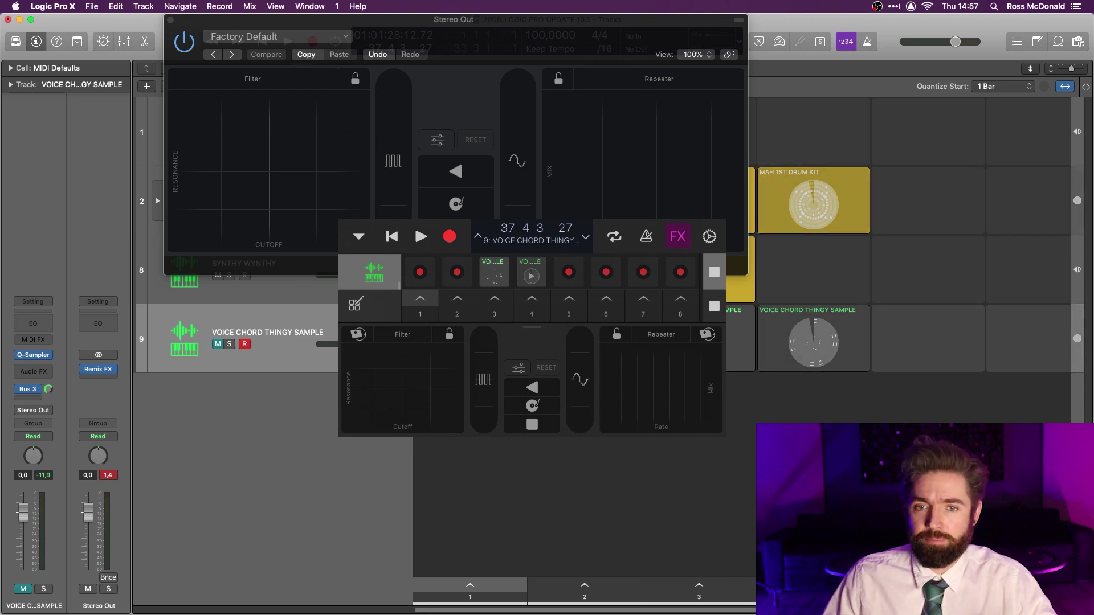
left_click(603, 586)
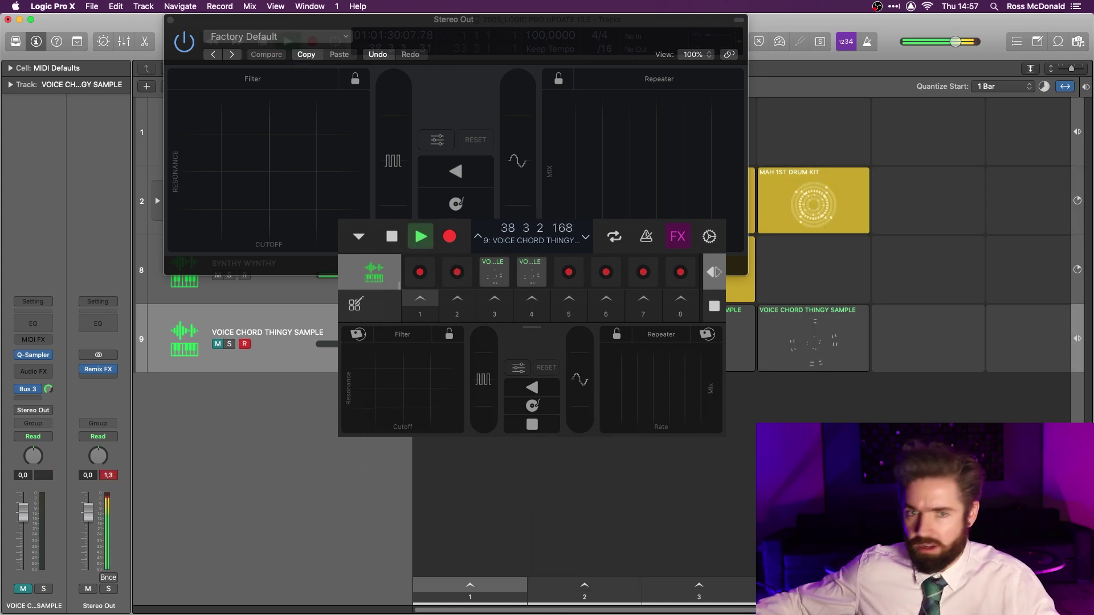